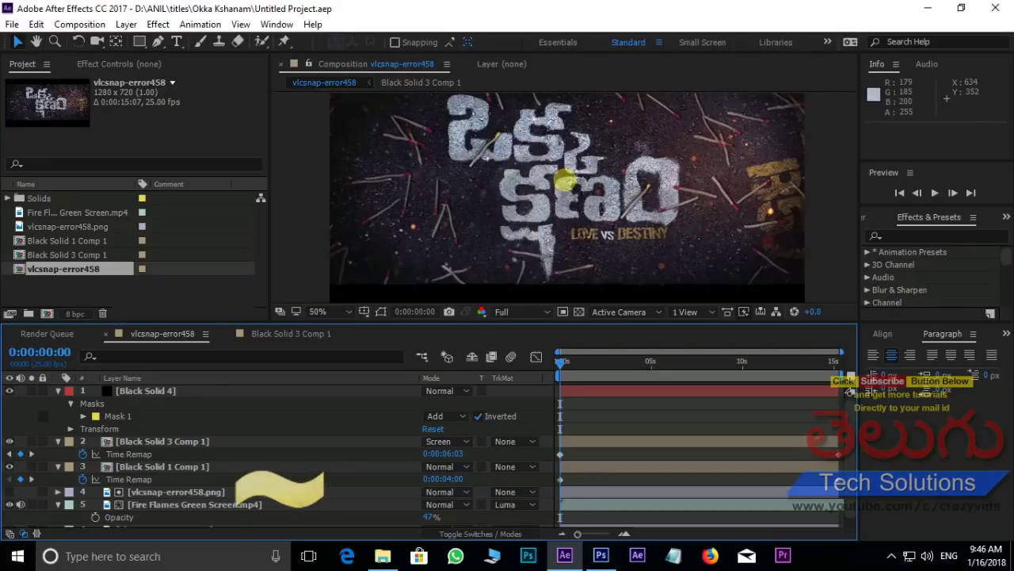
- Maximize the composition viewer and play the finished logo preview at full size
key("grave")
key("space")
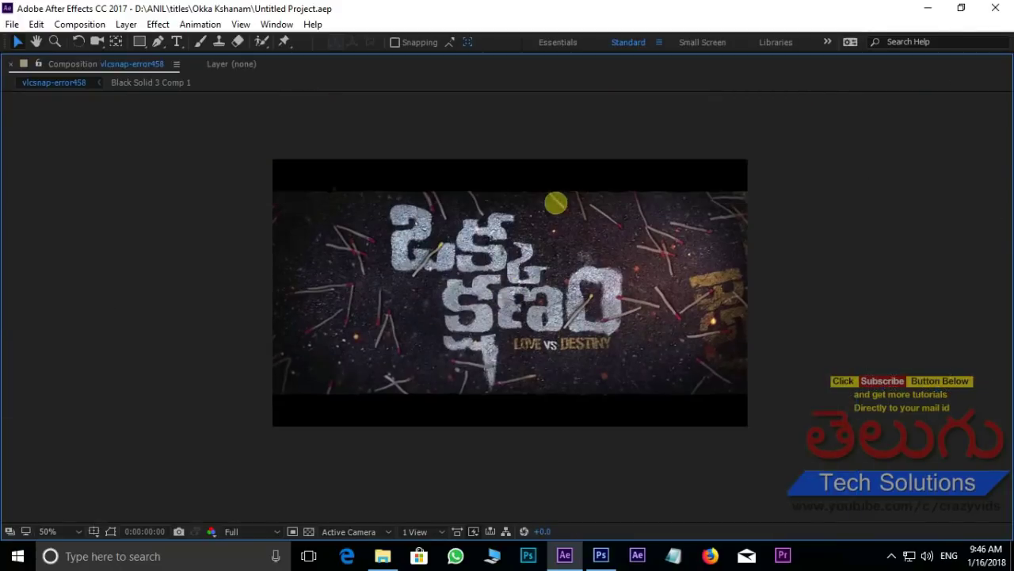
- Zoom the viewer, rewind to the start and replay the logo animation from the beginning
scroll(617, 295, "up", 2)
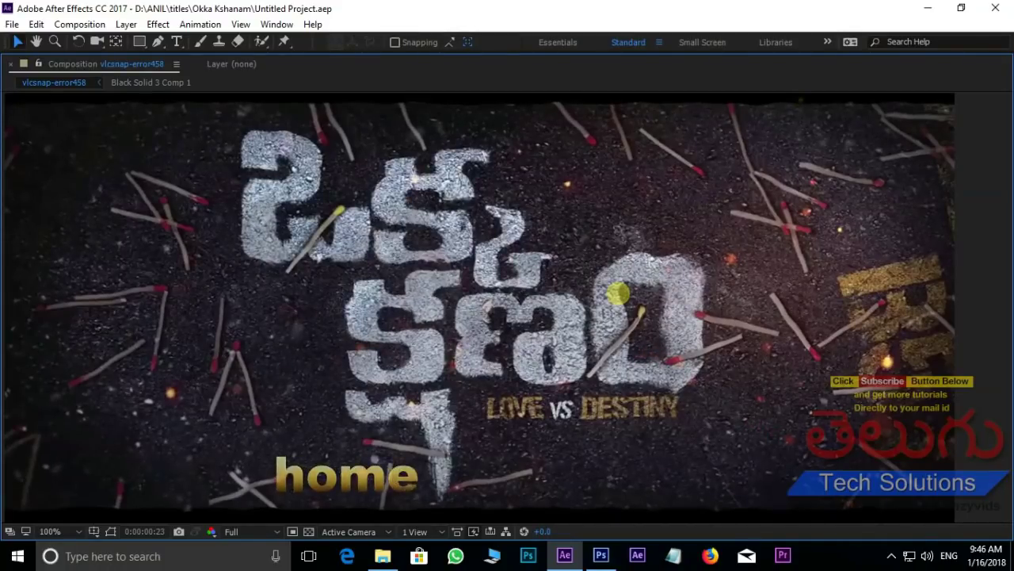
key("Home")
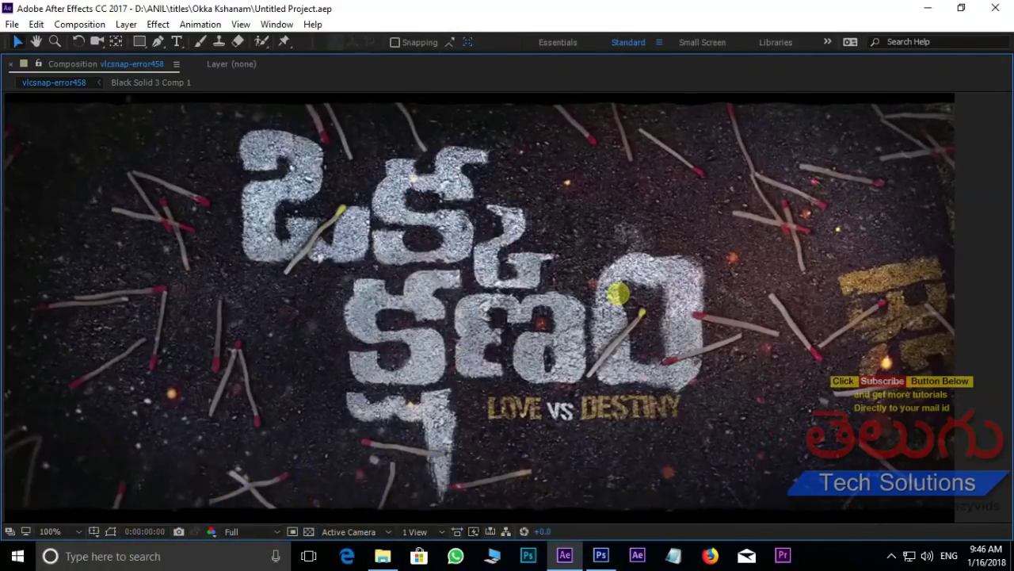
key("space")
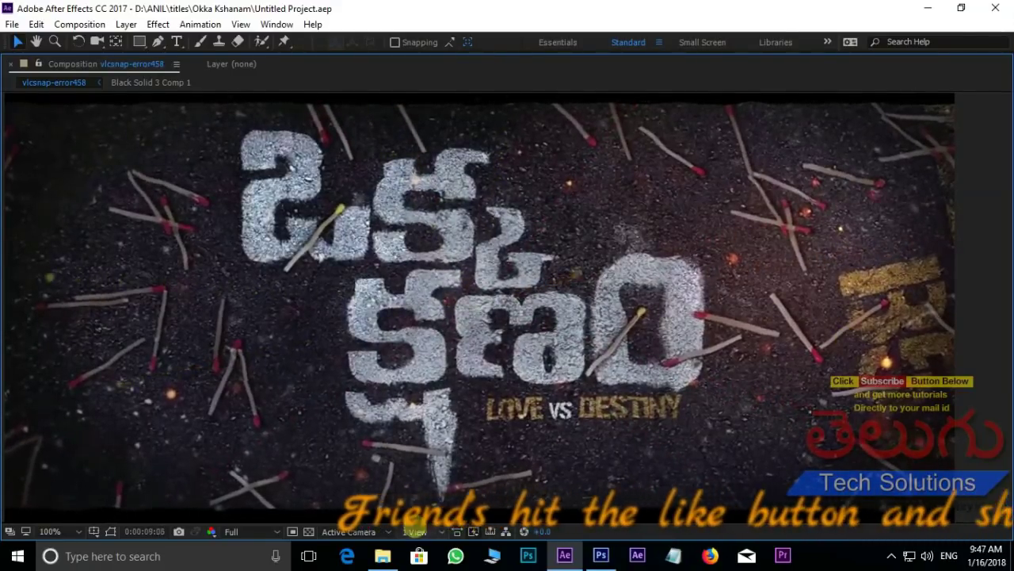
left_click(383, 557)
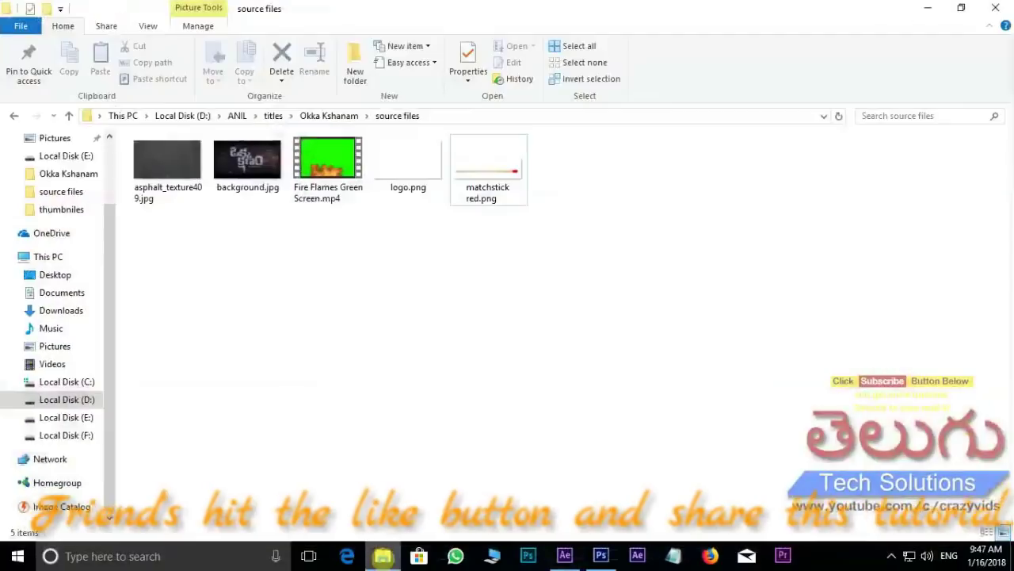
- Open background.jpg from the source files folder in Photos
left_click(257, 159)
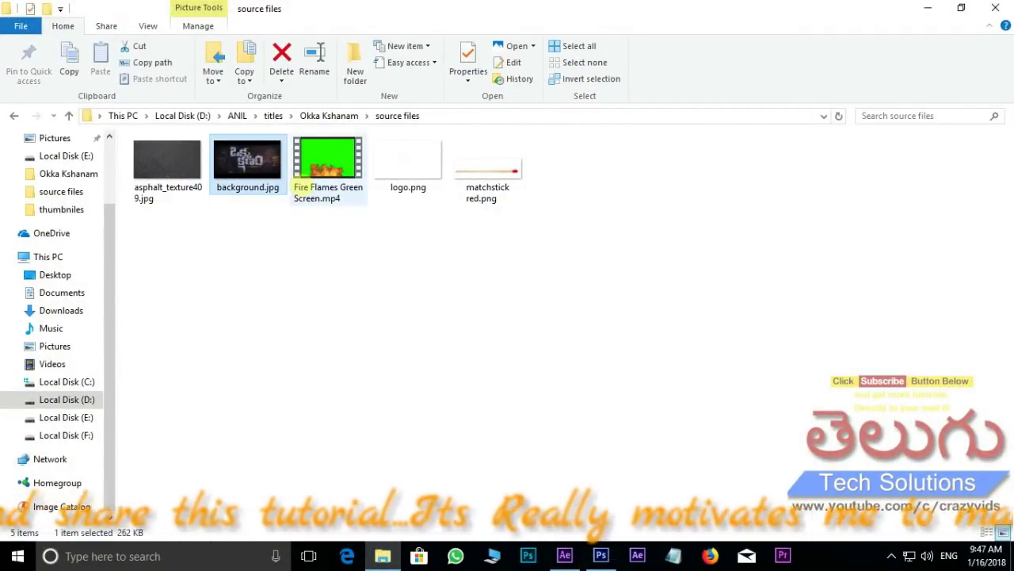
double_click(301, 184)
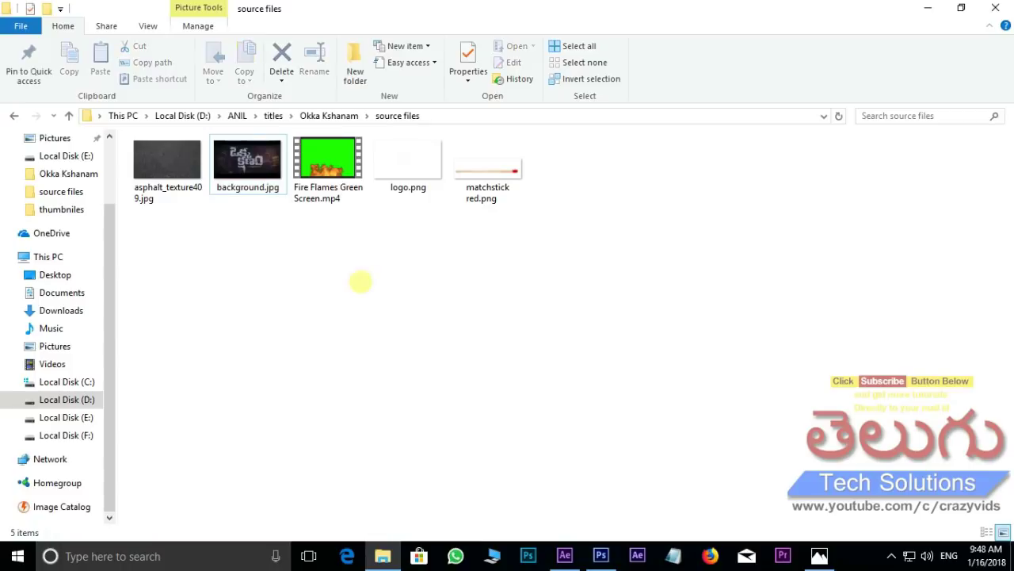
- Drag asphalt_texture409.jpg from the source files folder over to Photoshop
left_click(173, 163)
left_click_drag(166, 158, 602, 555)
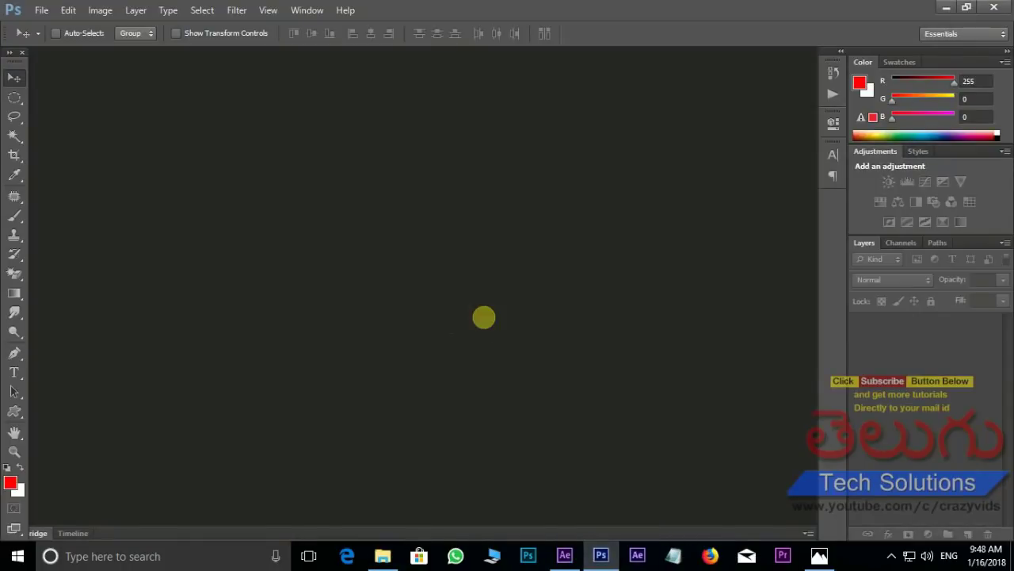
- Open asphalt_texture409.jpg in Photoshop and place logo.png over it as a logo layer
left_click_drag(604, 554, 481, 317)
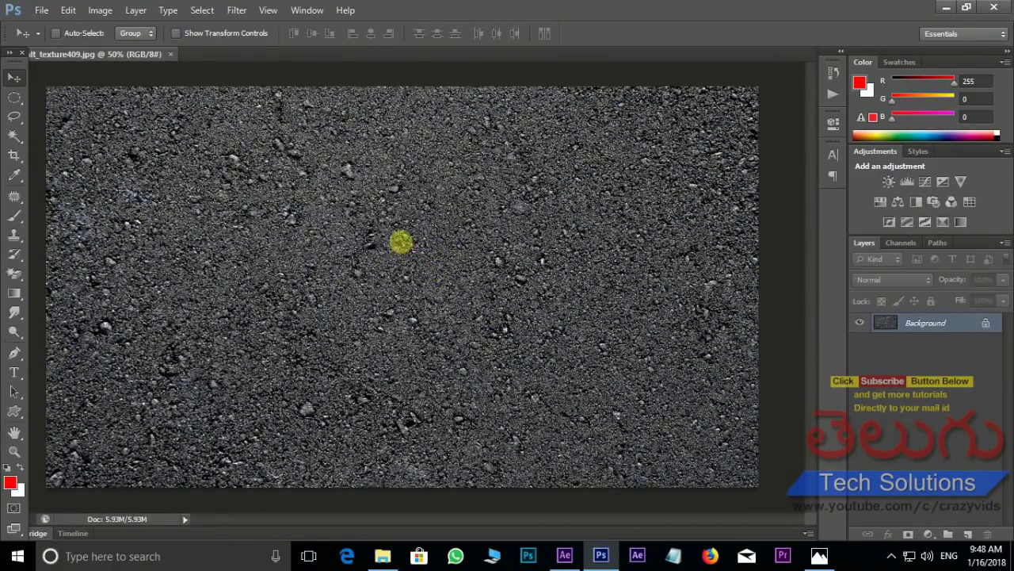
left_click(41, 10)
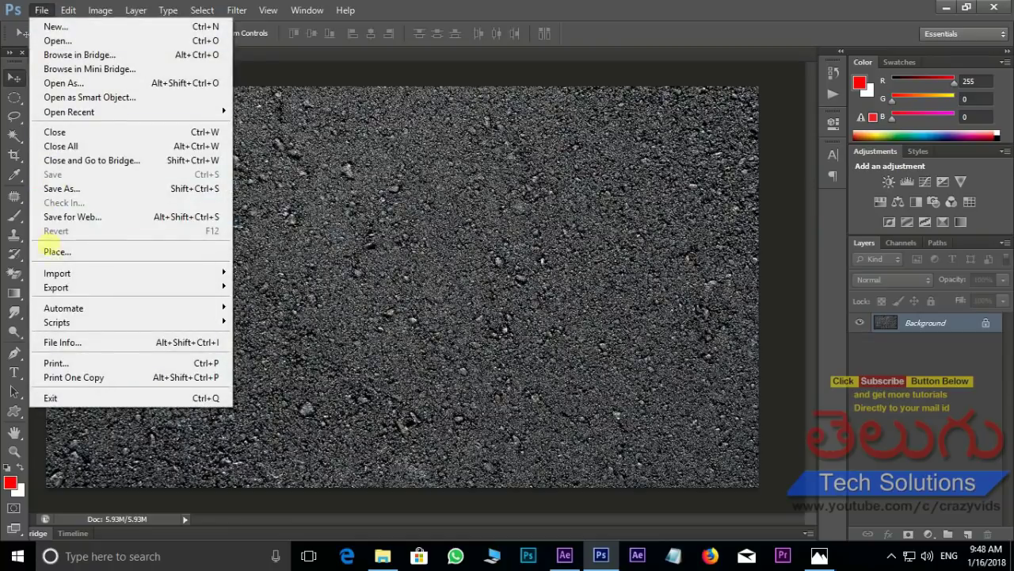
left_click(46, 251)
left_click(466, 162)
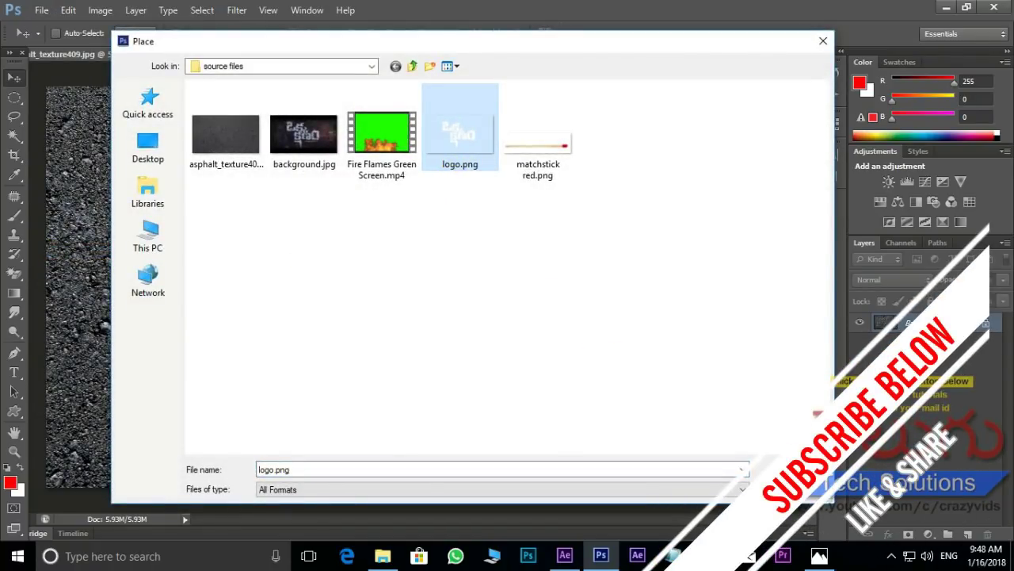
left_click(785, 469)
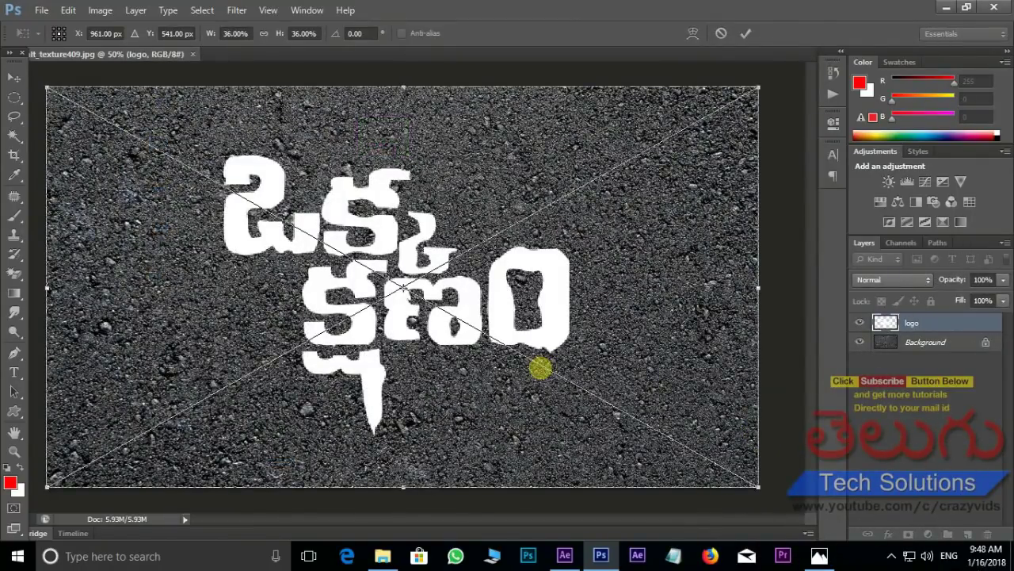
key("Return")
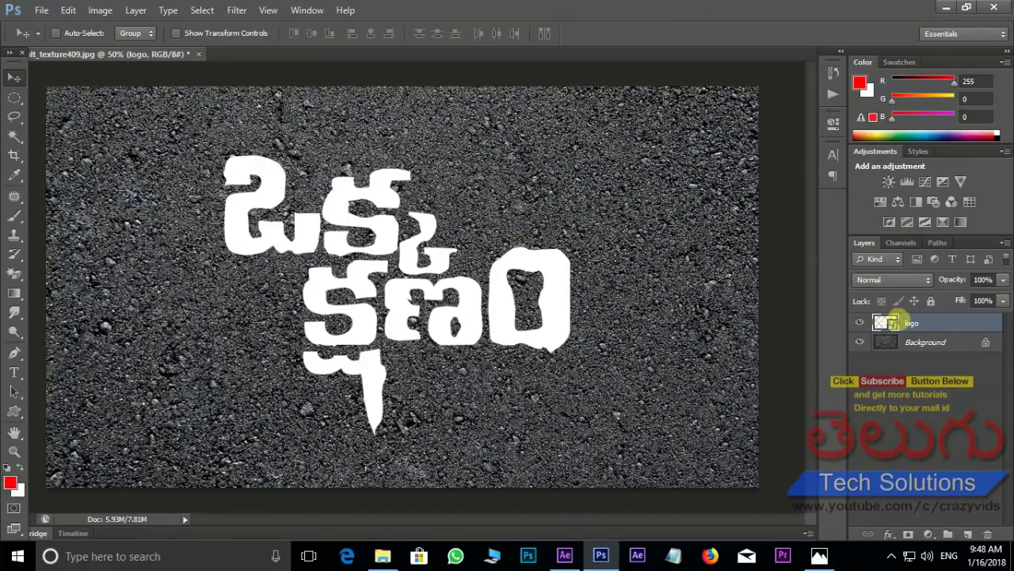
- Set the logo layer's blend mode to Overlay so it merges with the asphalt
left_click(859, 322)
left_click(859, 323)
left_click(859, 323)
left_click(858, 323)
left_click(858, 322)
left_click(859, 323)
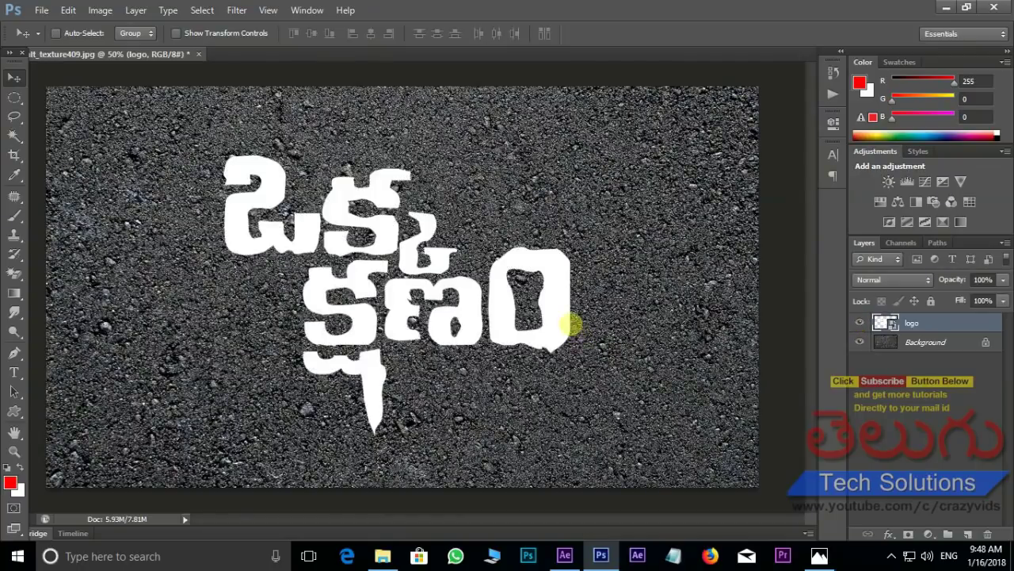
key("ctrl+plus")
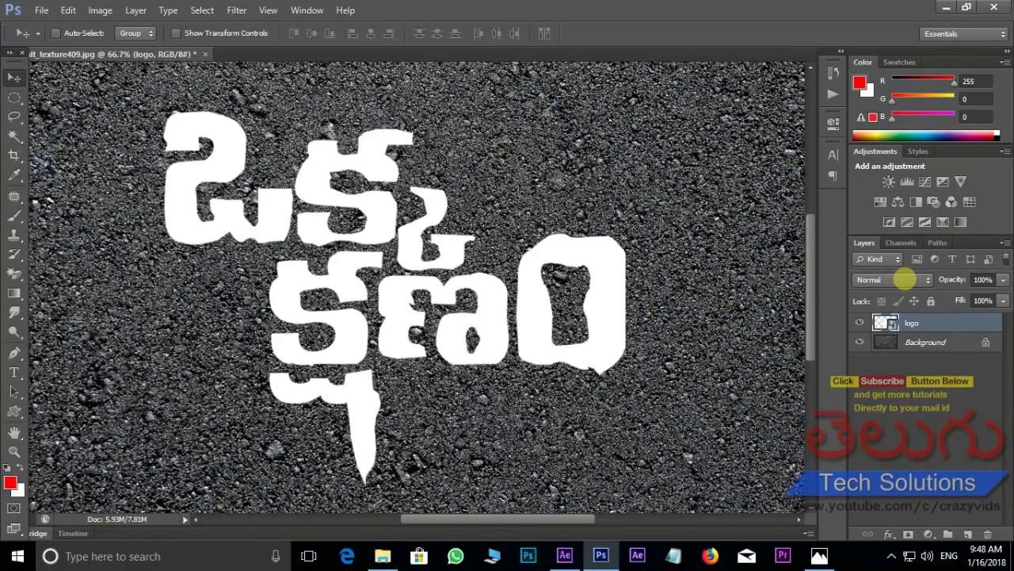
left_click(904, 279)
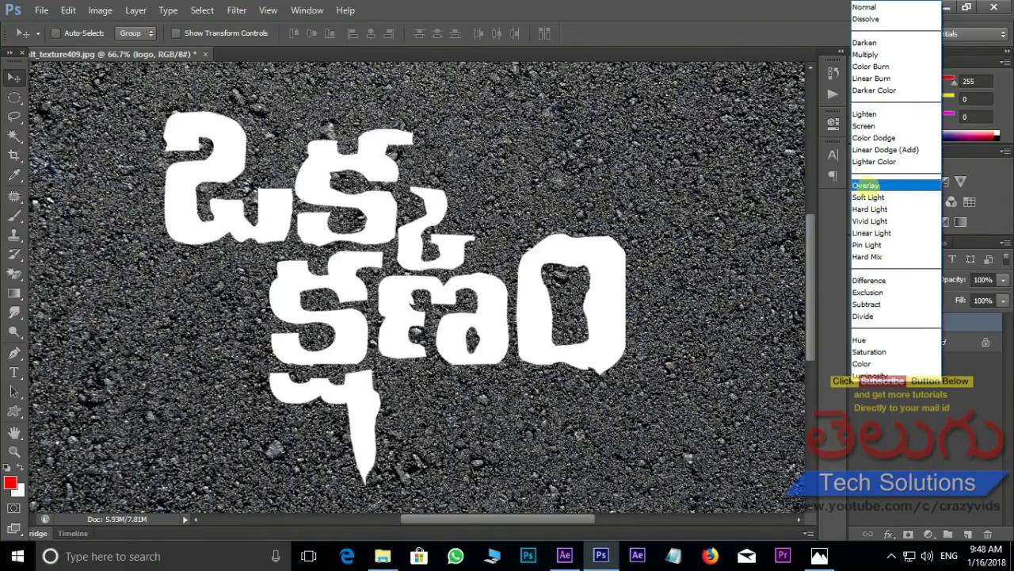
left_click(867, 185)
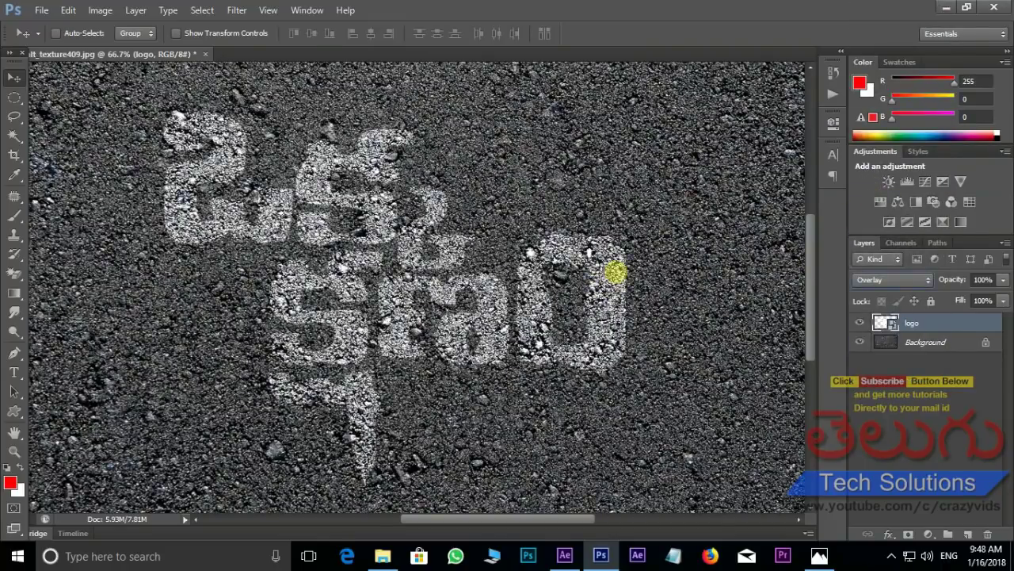
key("ctrl+plus")
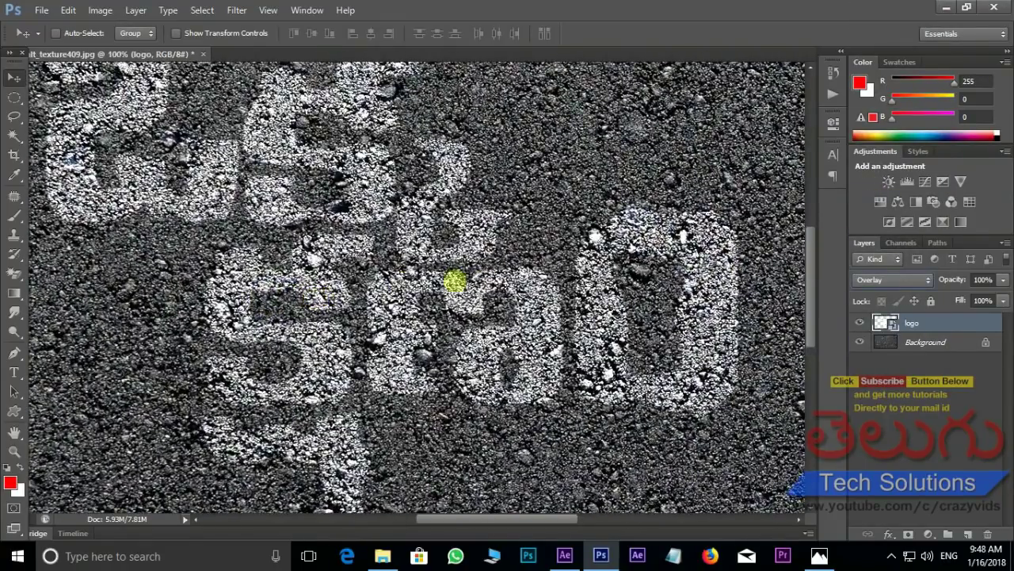
key("ctrl+minus")
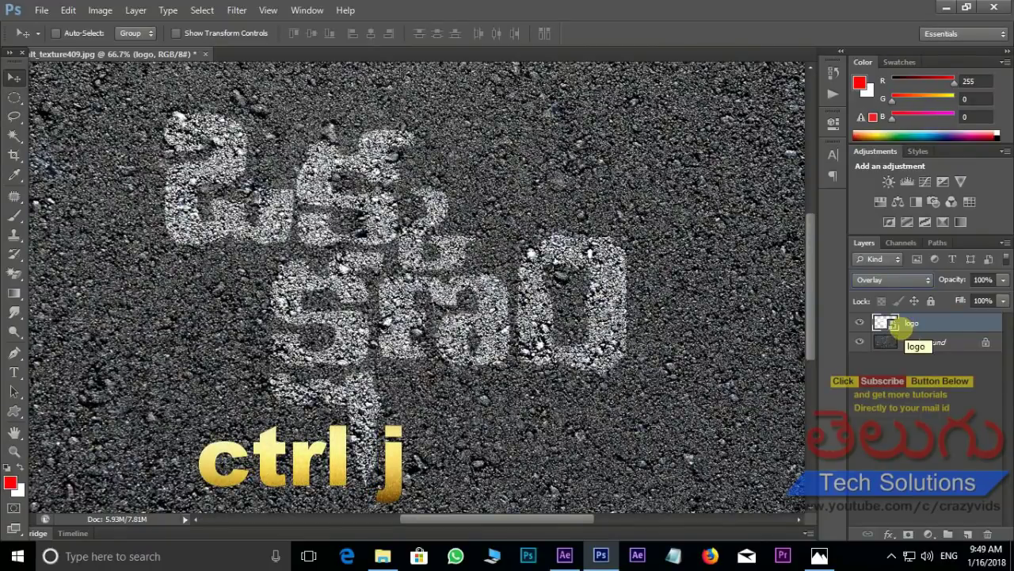
- Duplicate the logo layer and lower the logo copy's opacity to 36%
key("ctrl+j")
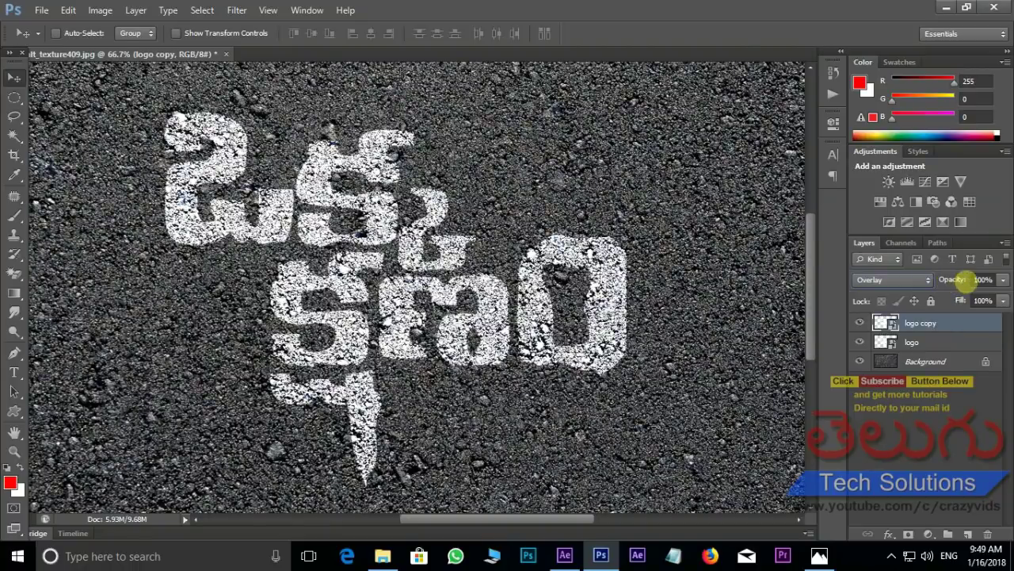
left_click(1003, 280)
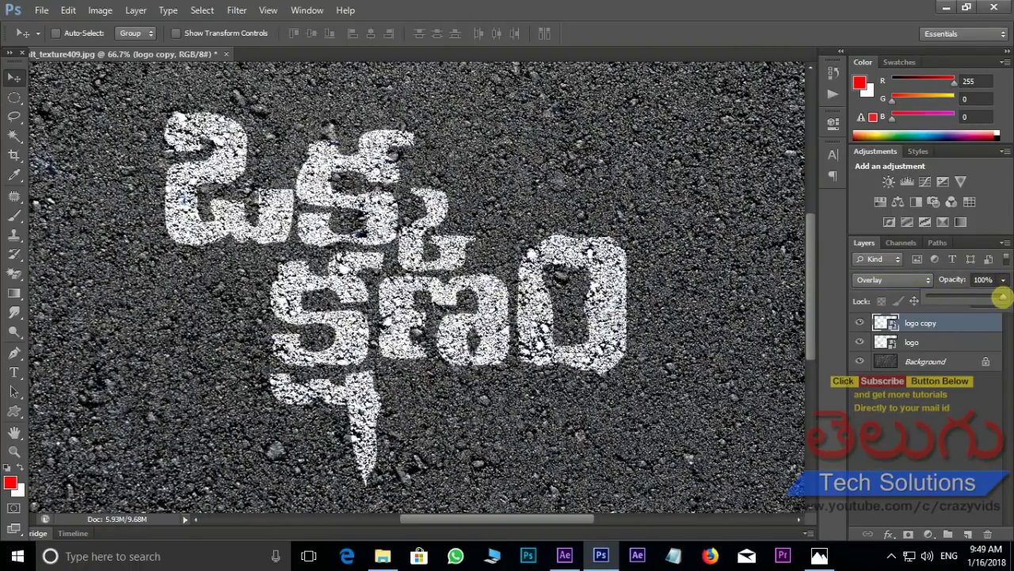
left_click_drag(995, 299, 974, 299)
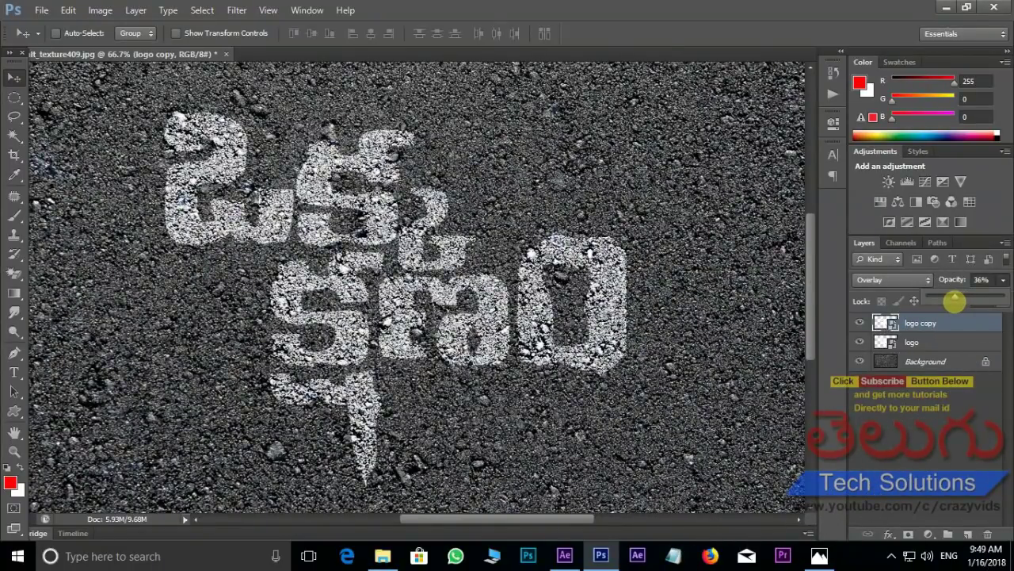
scroll(403, 209, "down", 1)
scroll(412, 211, "down", 1)
scroll(333, 233, "up", 1)
scroll(339, 236, "up", 1)
scroll(338, 235, "down", 1)
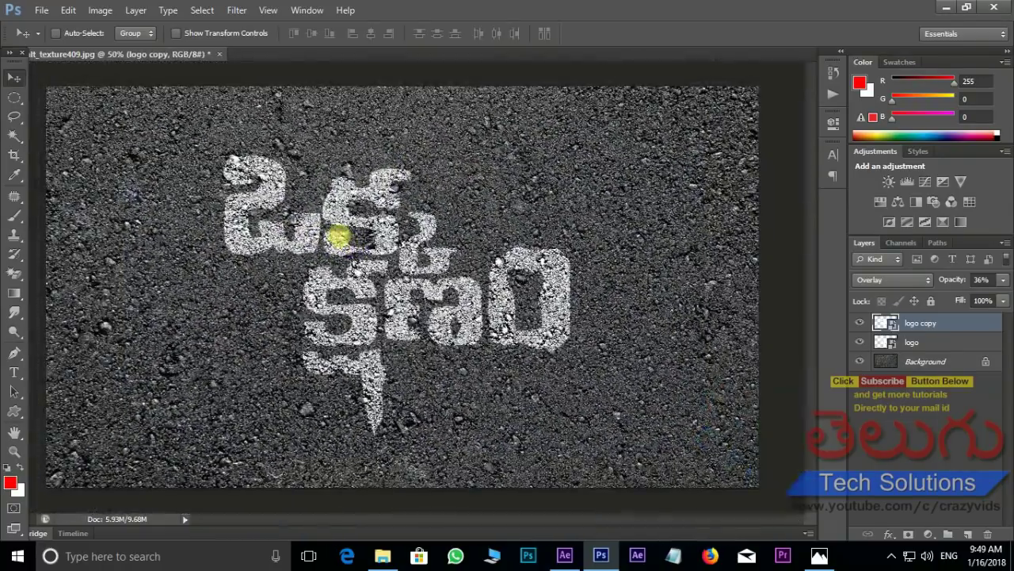
left_click(383, 556)
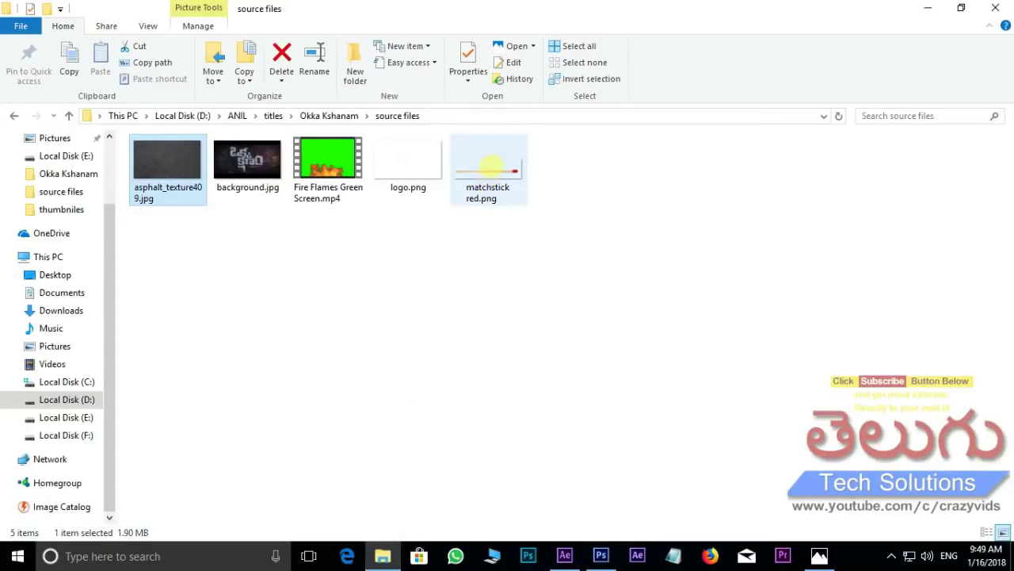
- Drop matchstick red.png from the source folder onto the asphalt canvas as a new layer
left_click(515, 172)
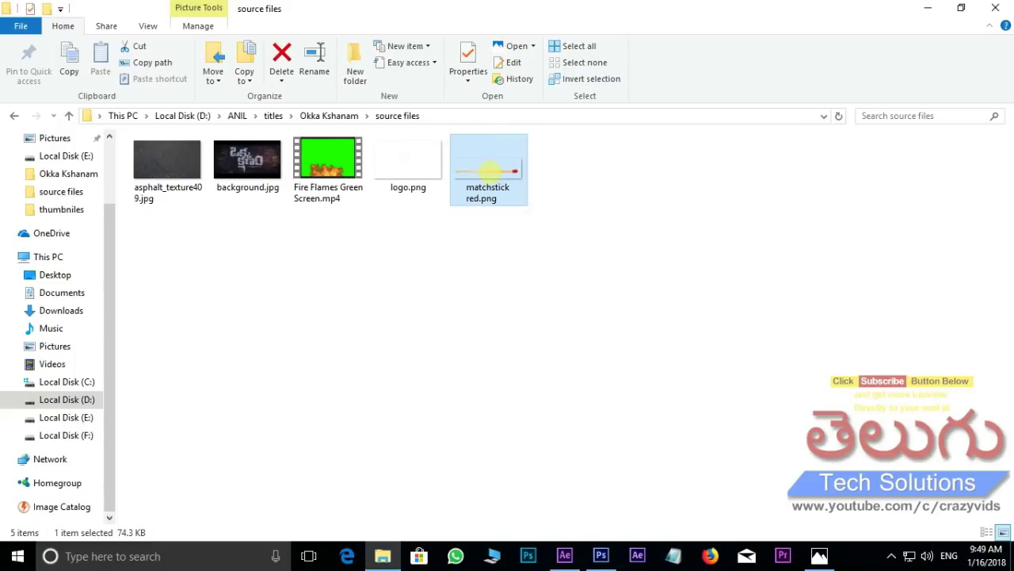
left_click_drag(489, 170, 601, 547)
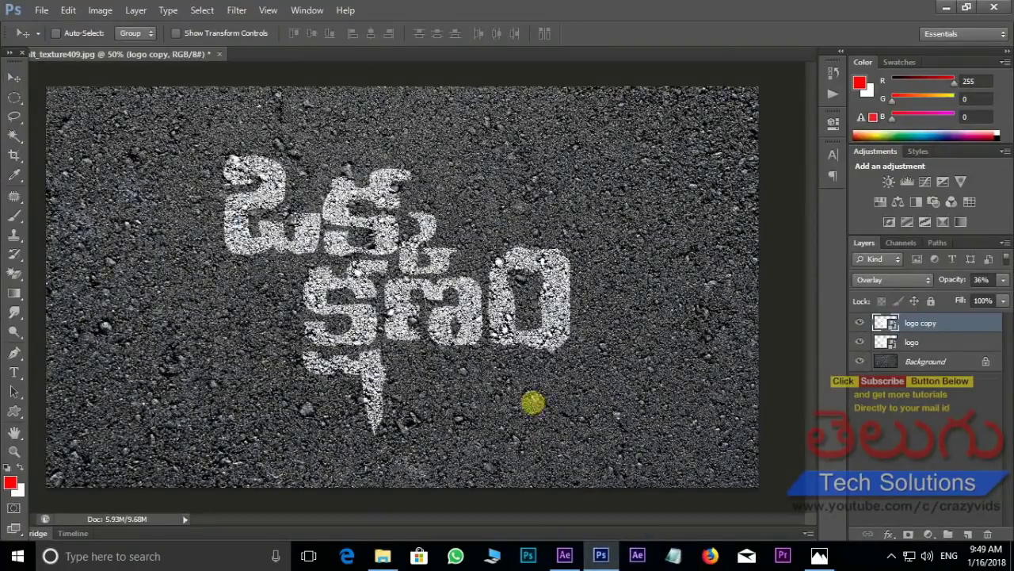
left_click_drag(601, 547, 577, 408)
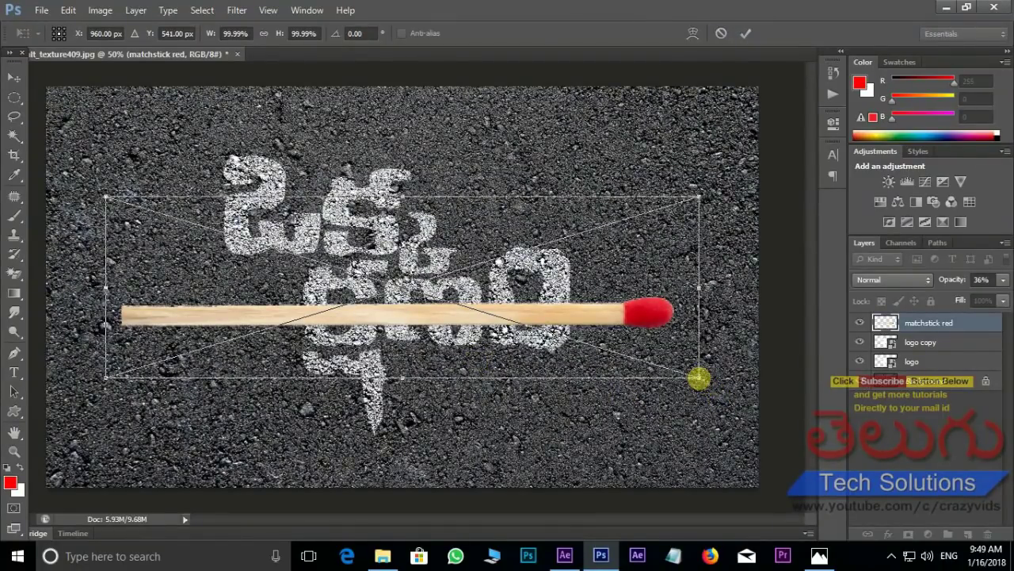
- Shrink the matchstick, move it left of the logo and rotate it to a steep diagonal
mouse_move(699, 379)
left_mouse_down()
mouse_move(645, 353)
mouse_move(773, 430)
mouse_move(221, 213)
left_mouse_up()
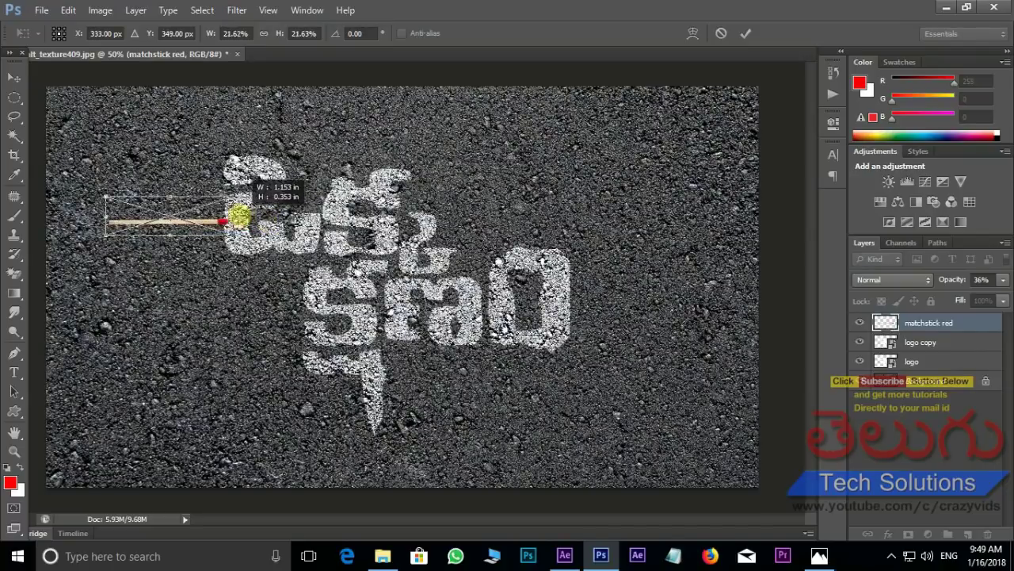
key("Return")
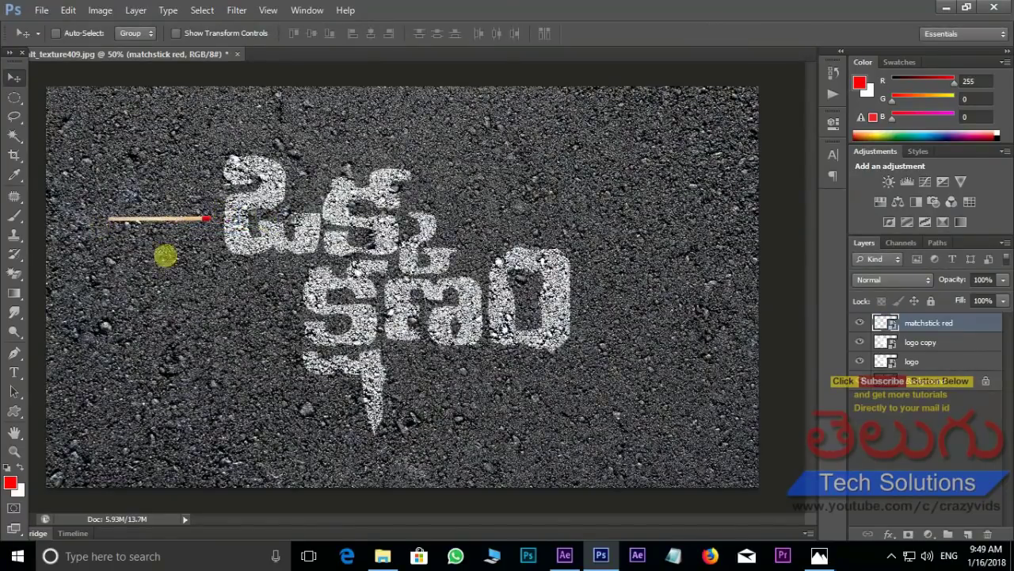
left_click_drag(179, 212, 131, 222)
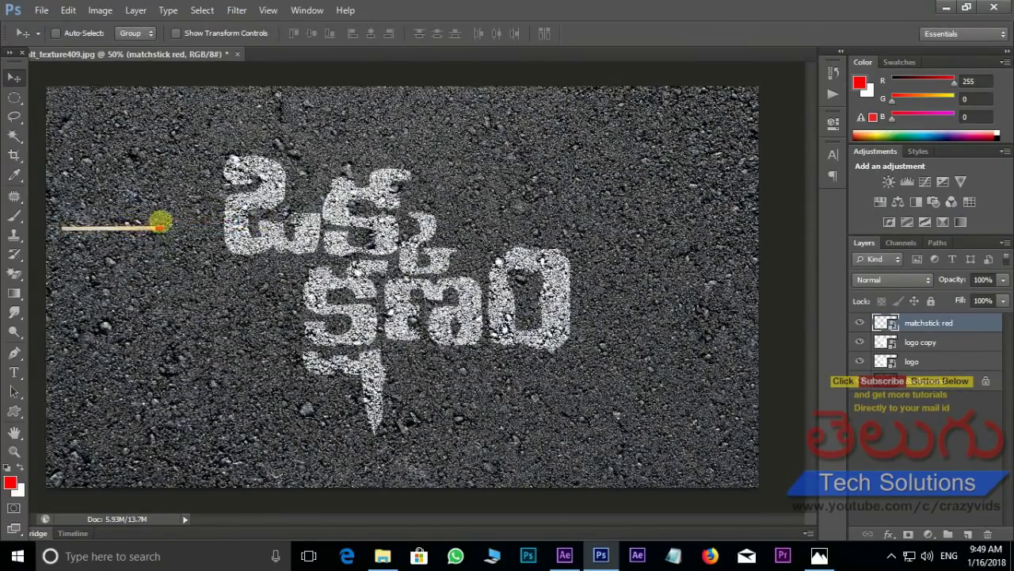
key("ctrl+t")
left_click_drag(221, 215, 131, 127)
key("Return")
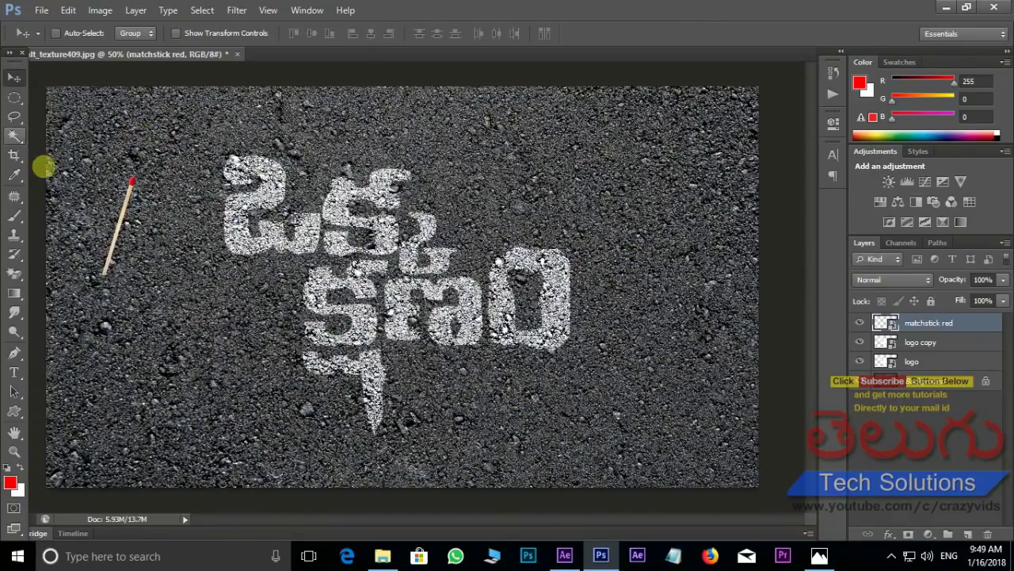
- Copy the matchstick and rotate the copy so the two form a cross
left_click_drag(119, 217, 143, 221, "alt")
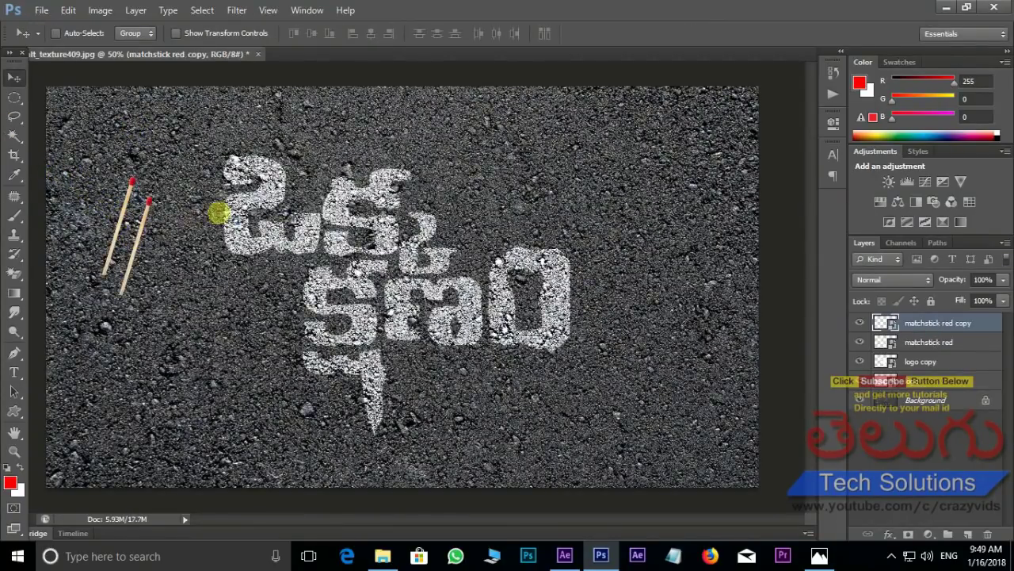
key("ctrl+t")
left_click_drag(242, 206, 124, 121)
key("Return")
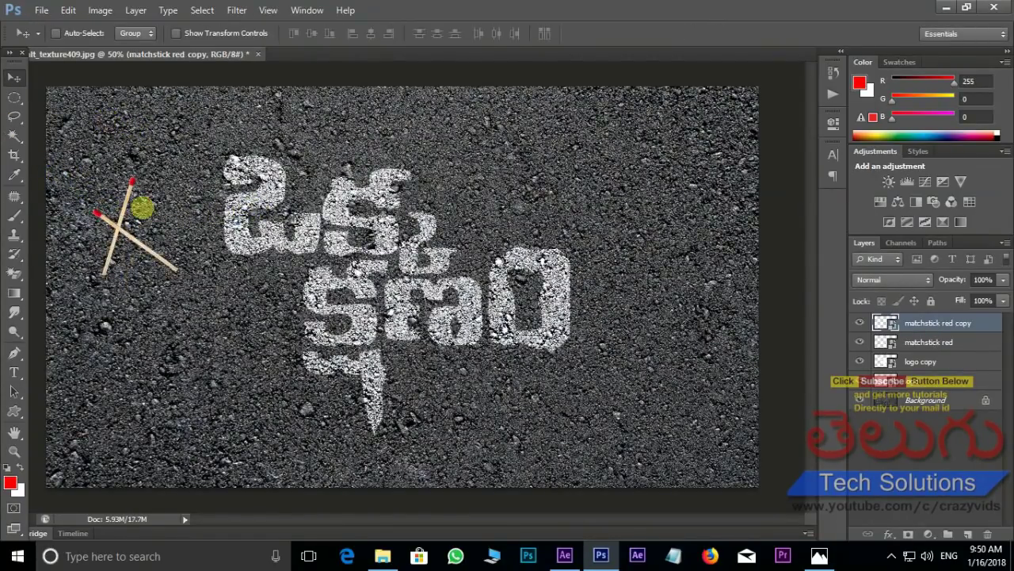
left_click_drag(143, 241, 127, 226)
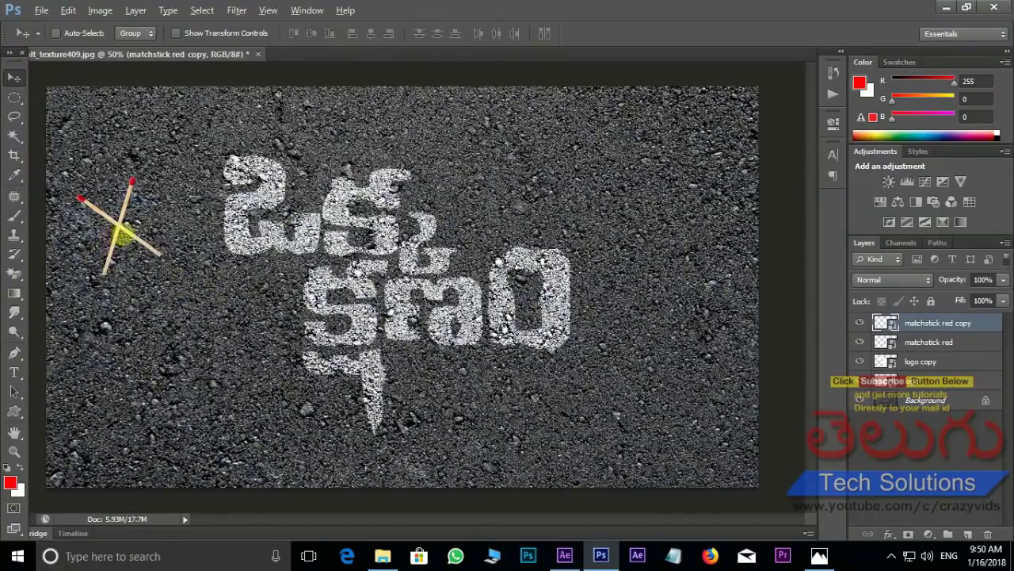
- Add a third matchstick copy on the logo, tilted about -48° and scaled to about 14%
mouse_move(128, 228)
left_mouse_down("alt")
mouse_move(276, 313)
mouse_move(268, 309)
left_mouse_up("alt")
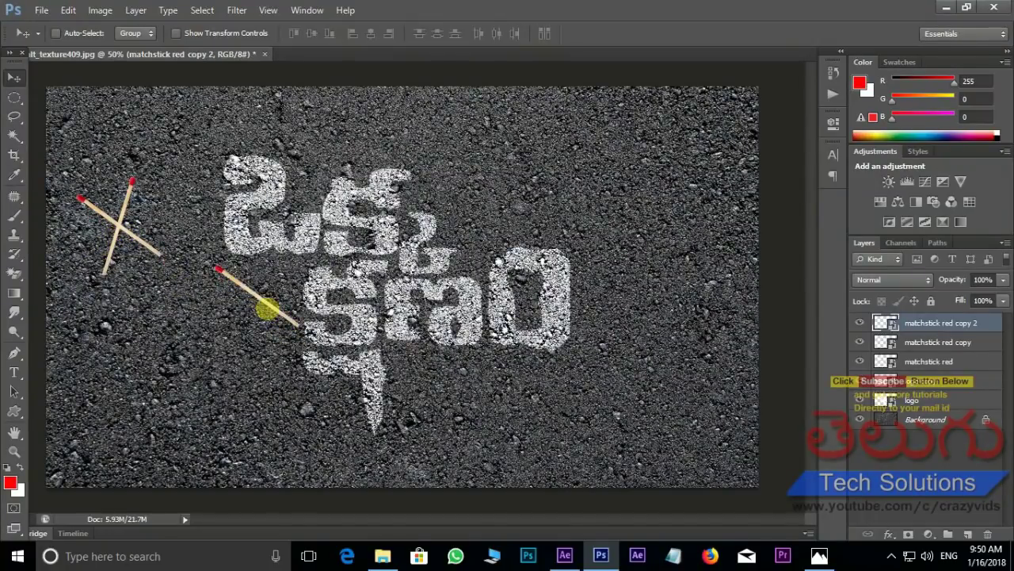
key("ctrl+t")
mouse_move(277, 219)
left_mouse_down()
mouse_move(400, 370)
mouse_move(323, 315)
left_mouse_up()
mouse_move(283, 252)
left_mouse_down()
mouse_move(271, 273)
mouse_move(281, 215)
left_mouse_up()
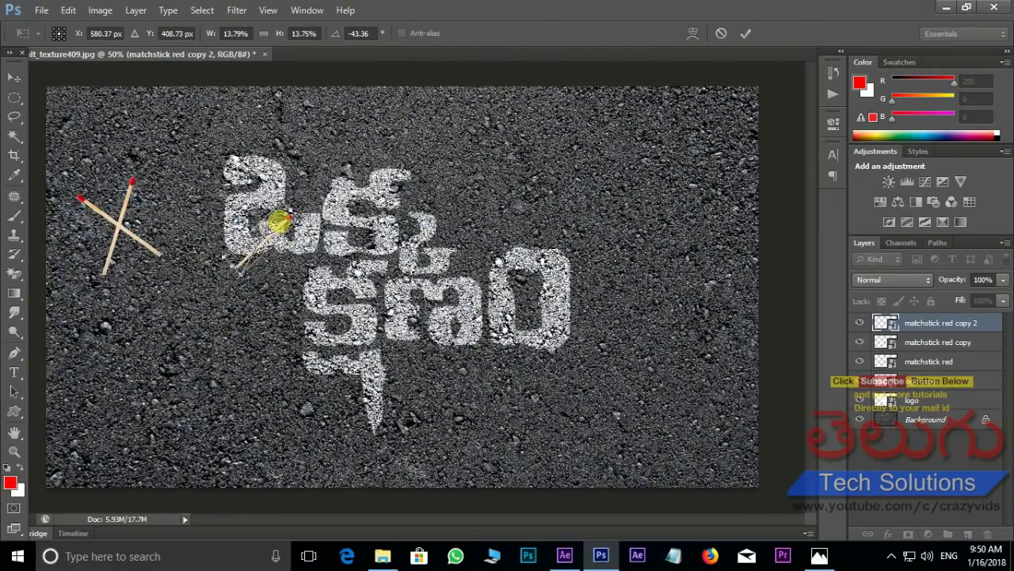
key("Return")
key("ctrl+plus")
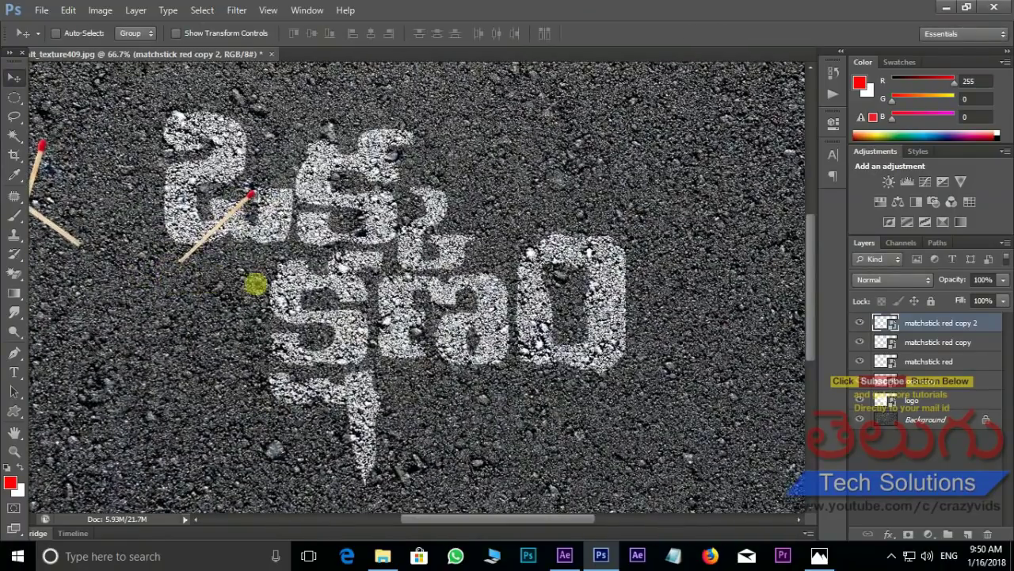
left_click(383, 558)
double_click(246, 162)
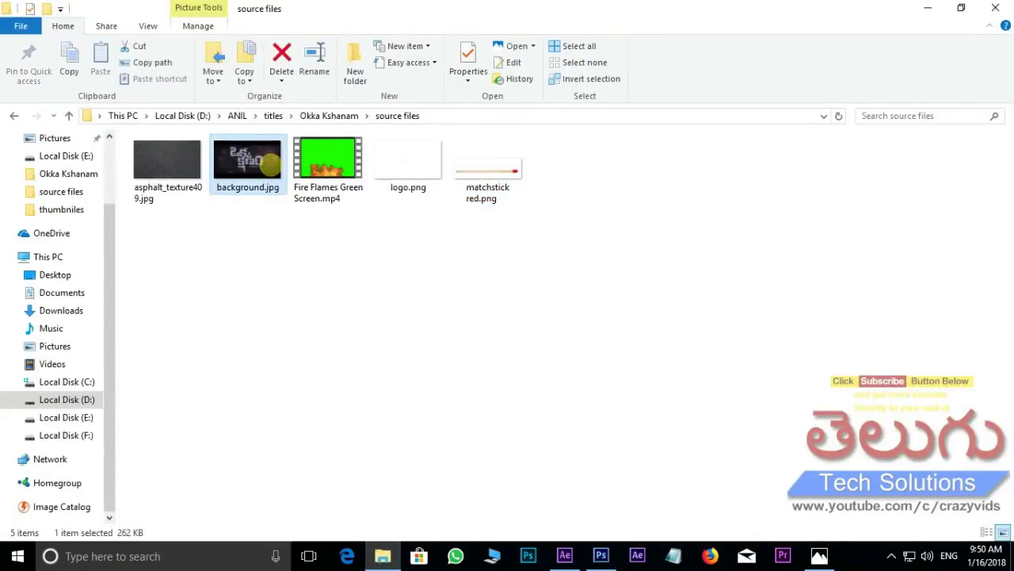
- Maximize the background.jpg reference and zoom and pan to inspect the logo and matchsticks
left_click(396, 36)
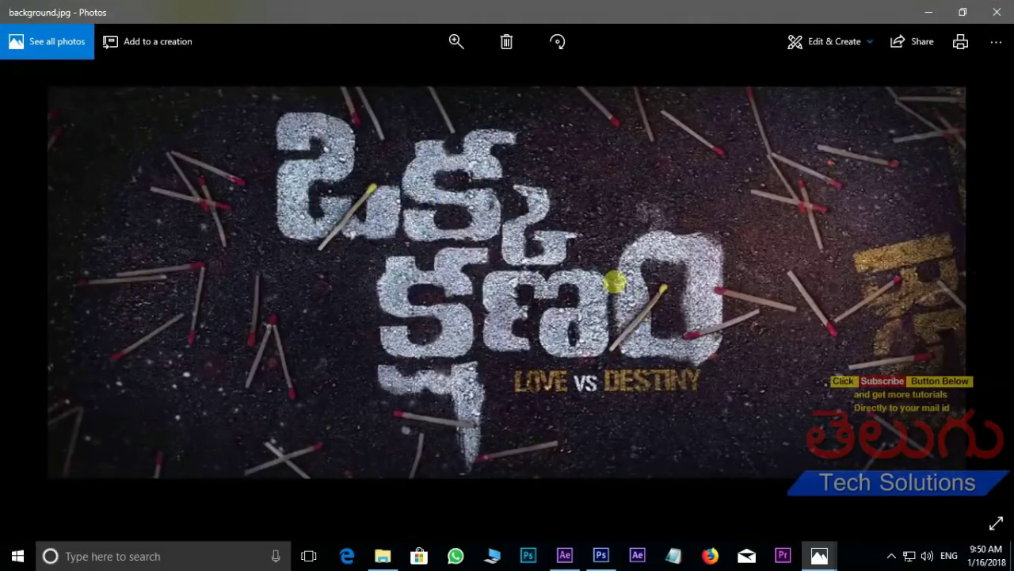
scroll(317, 184, "up", 1)
scroll(317, 184, "up", 1)
left_click_drag(290, 184, 486, 301)
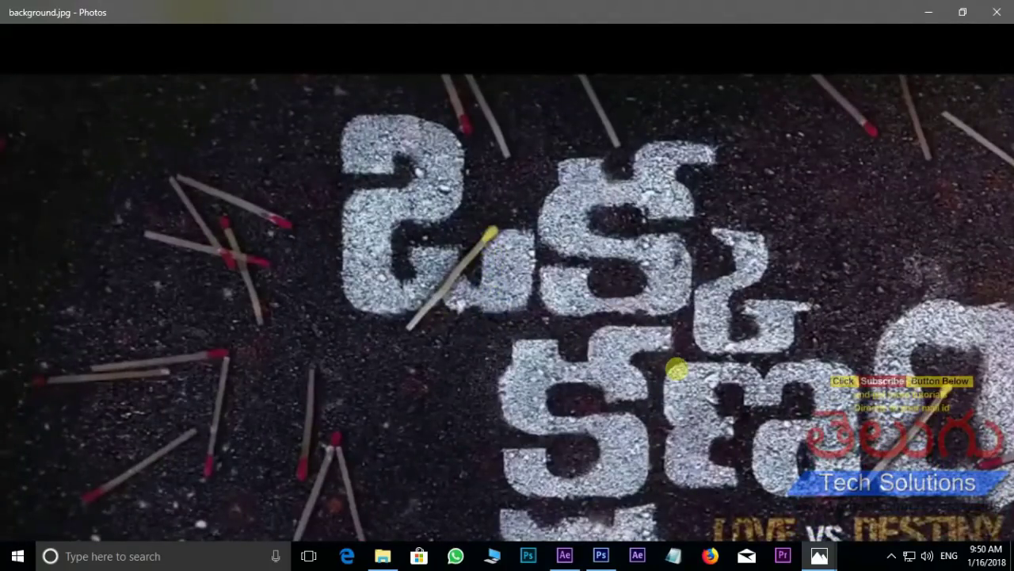
left_click_drag(676, 369, 491, 355)
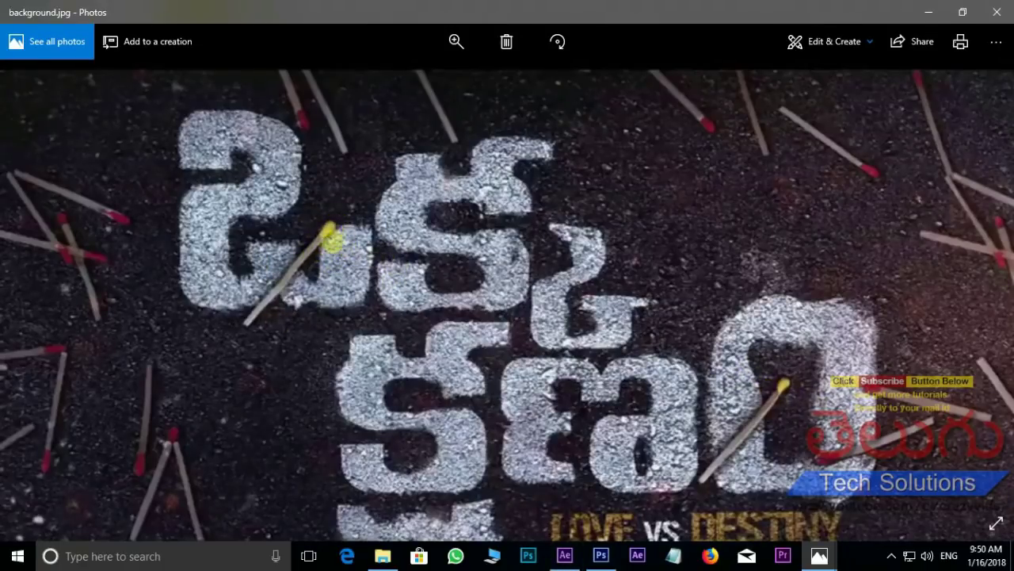
left_click(601, 556)
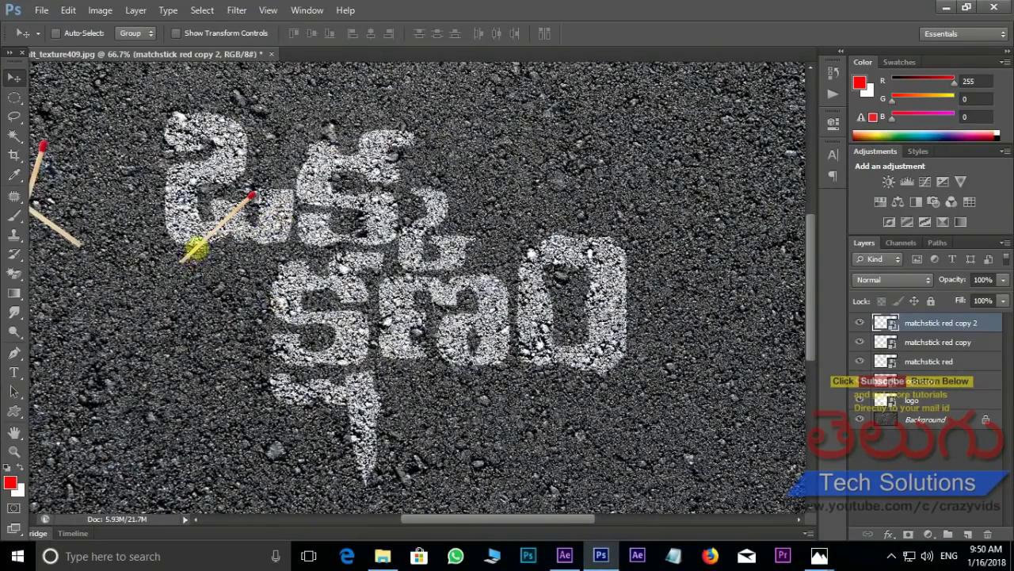
- Select the matchstick red copy 2 layer and rasterize it
scroll(195, 250, "up", 5)
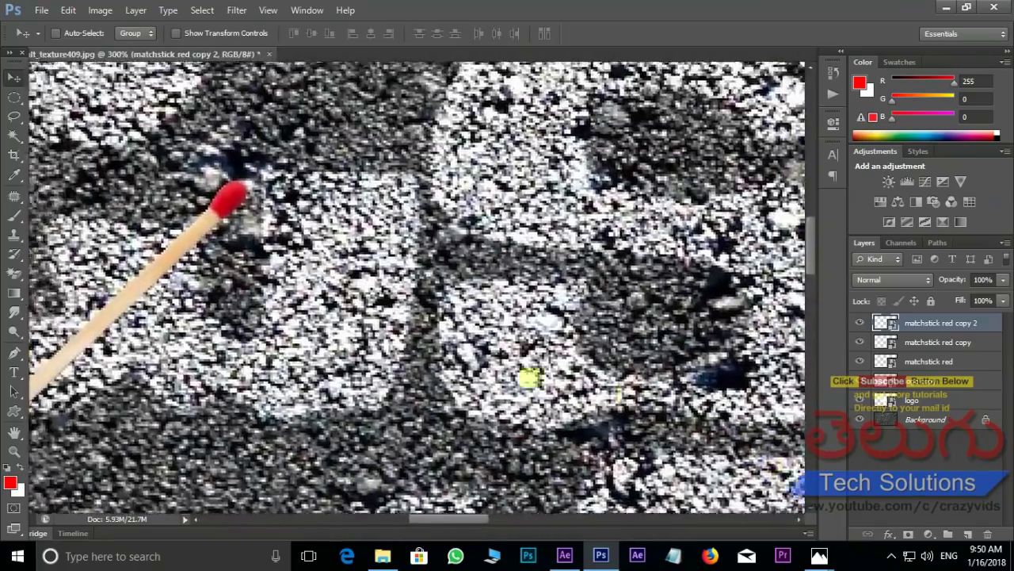
scroll(515, 371, "left", 2)
right_click(267, 234)
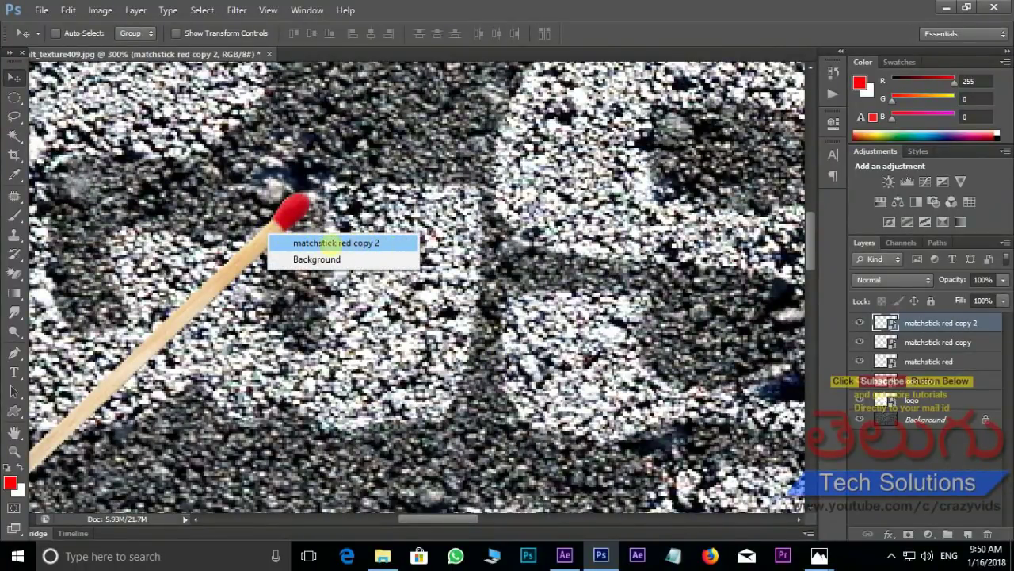
left_click(317, 243)
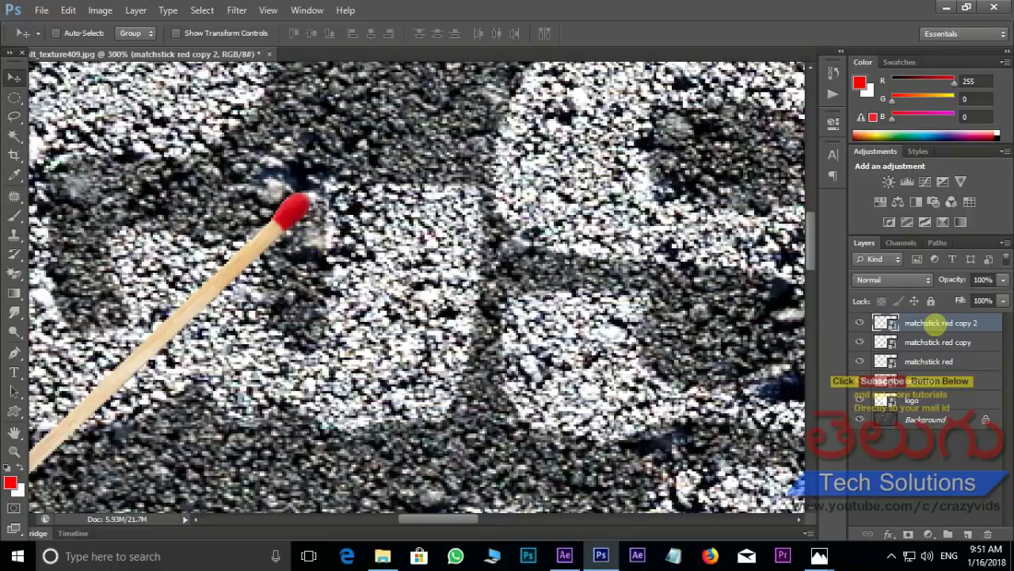
right_click(941, 322)
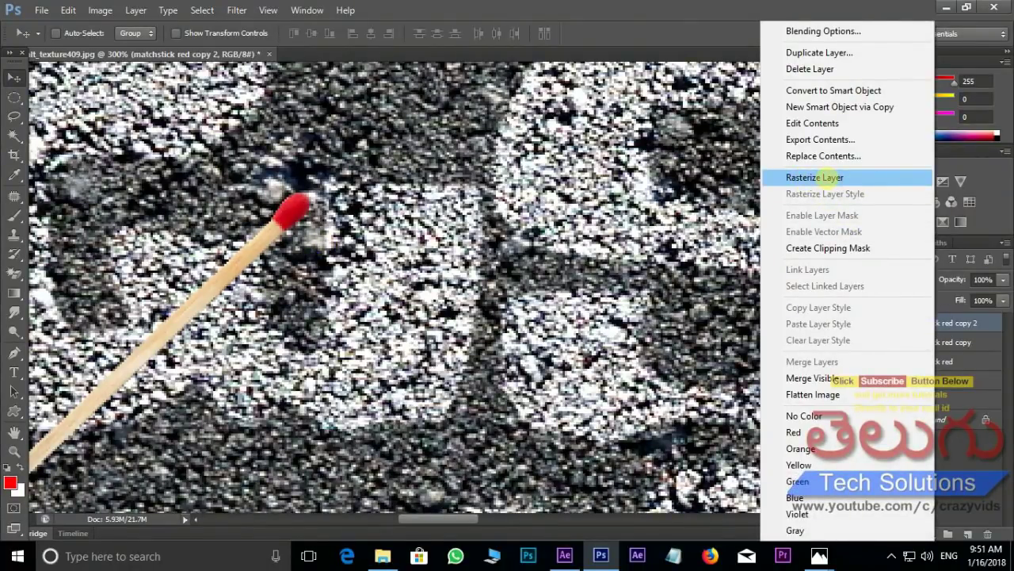
left_click(824, 176)
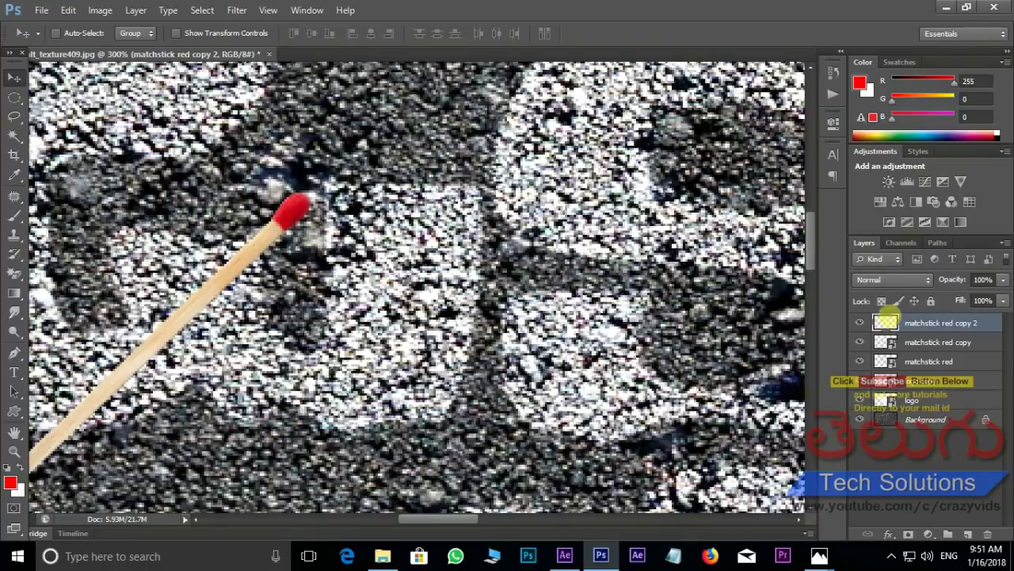
- Select the match head with an ellipse and shift its Hue by +59 to yellow, then deselect
left_click(15, 97)
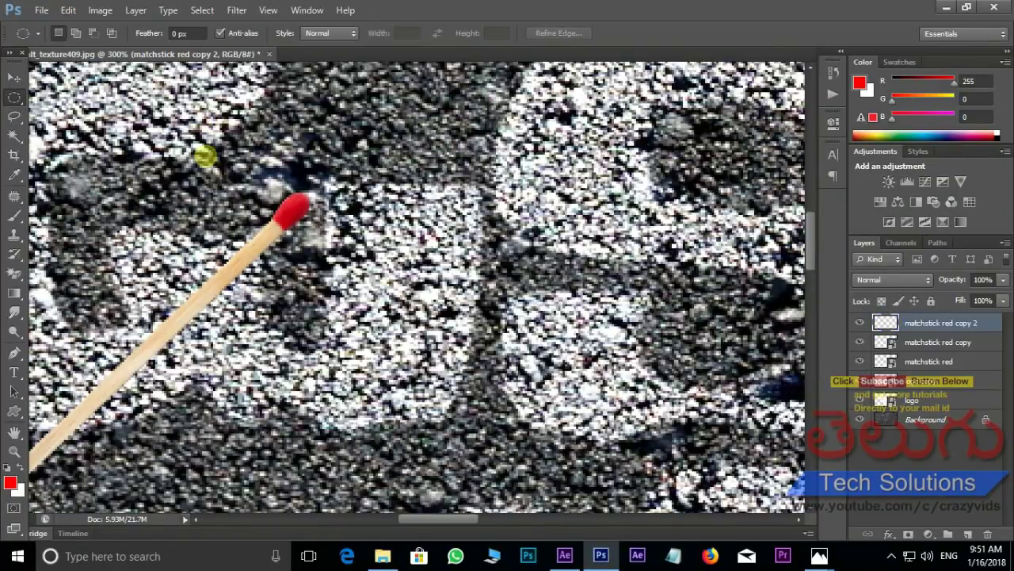
left_click_drag(339, 172, 262, 237)
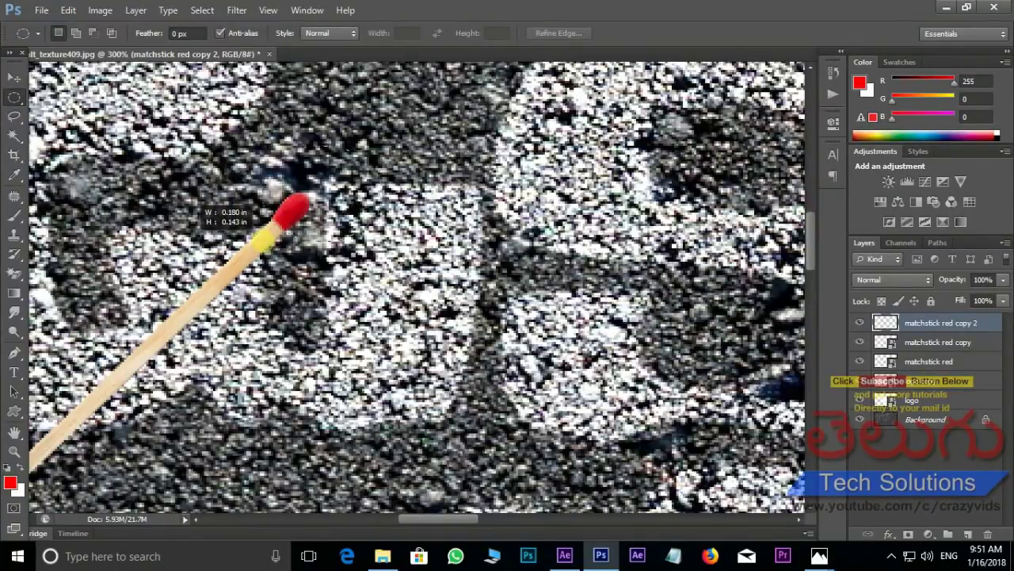
left_click_drag(266, 238, 264, 239)
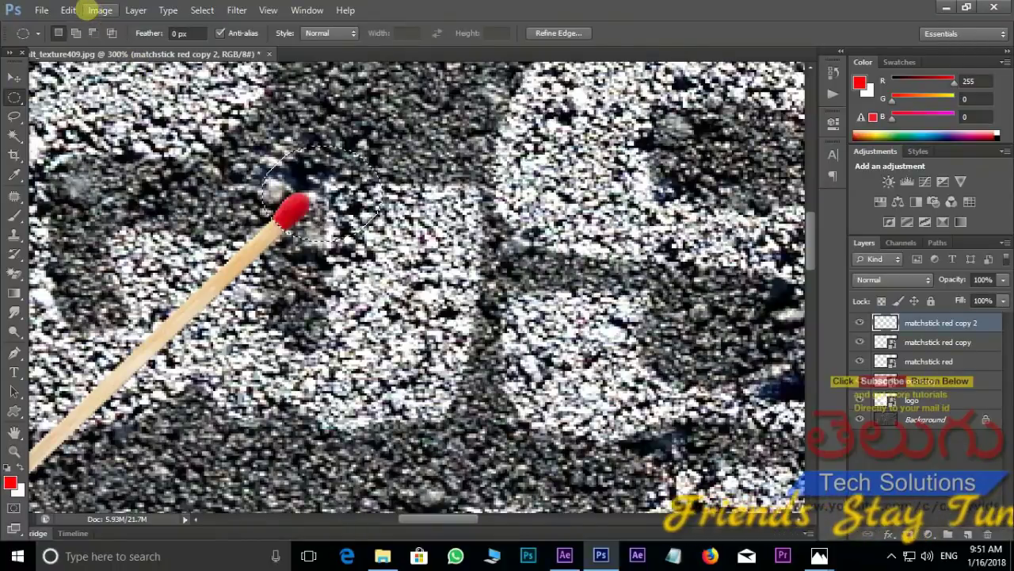
left_click(98, 11)
mouse_move(131, 48)
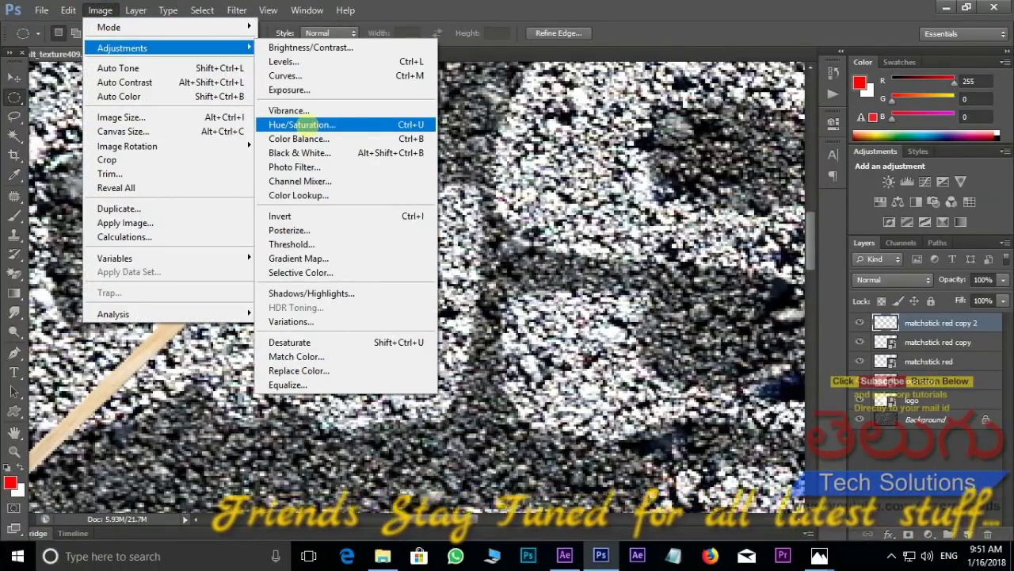
left_click(302, 124)
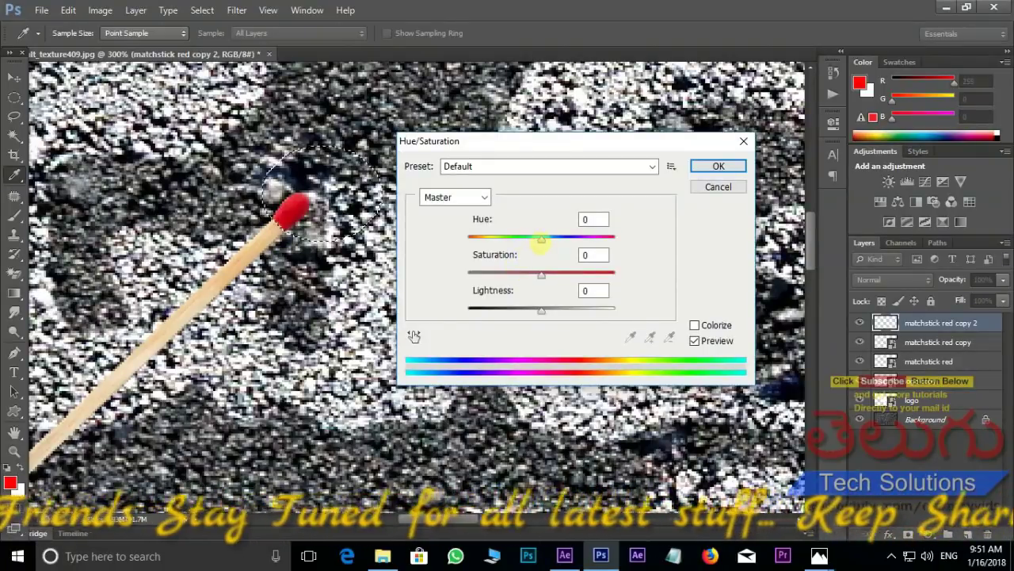
mouse_move(541, 238)
left_mouse_down()
mouse_move(442, 230)
mouse_move(554, 239)
left_mouse_up()
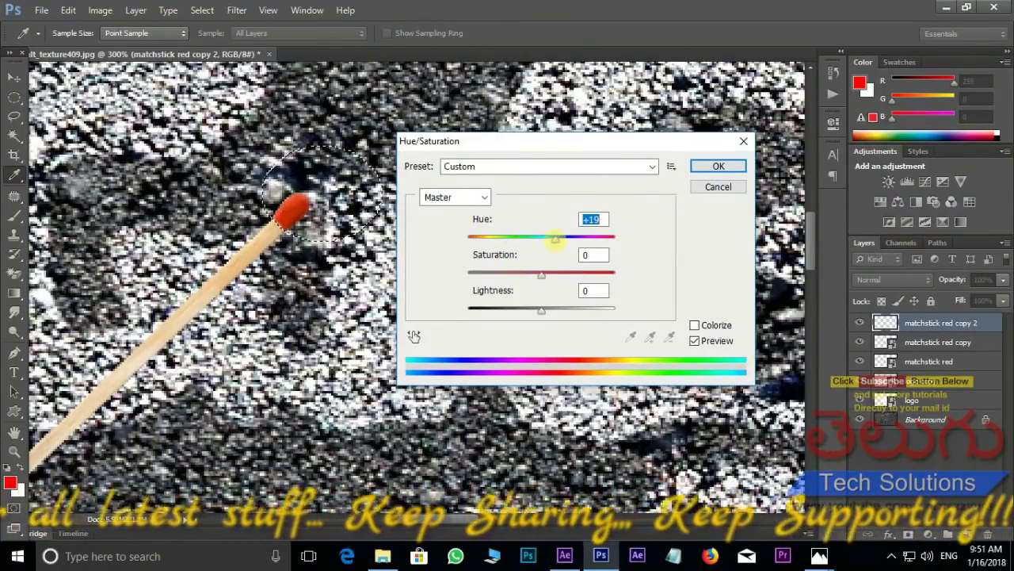
left_click_drag(555, 239, 579, 239)
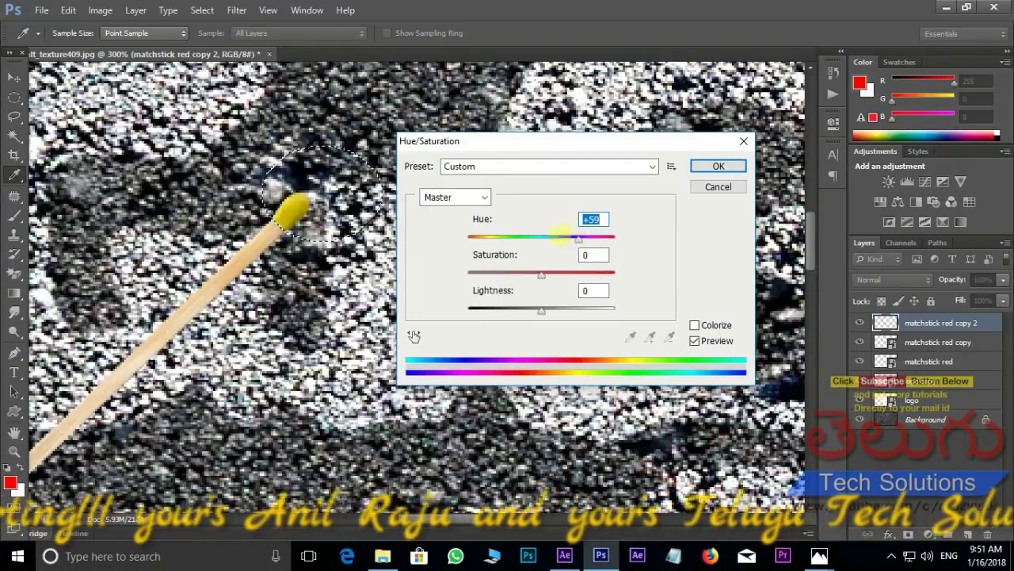
left_click(718, 165)
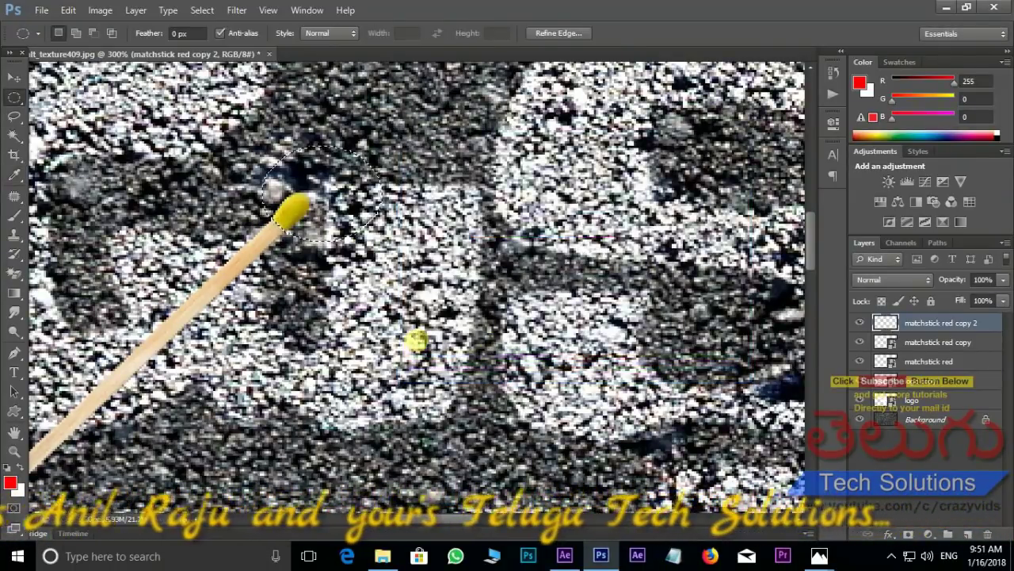
left_click(369, 210)
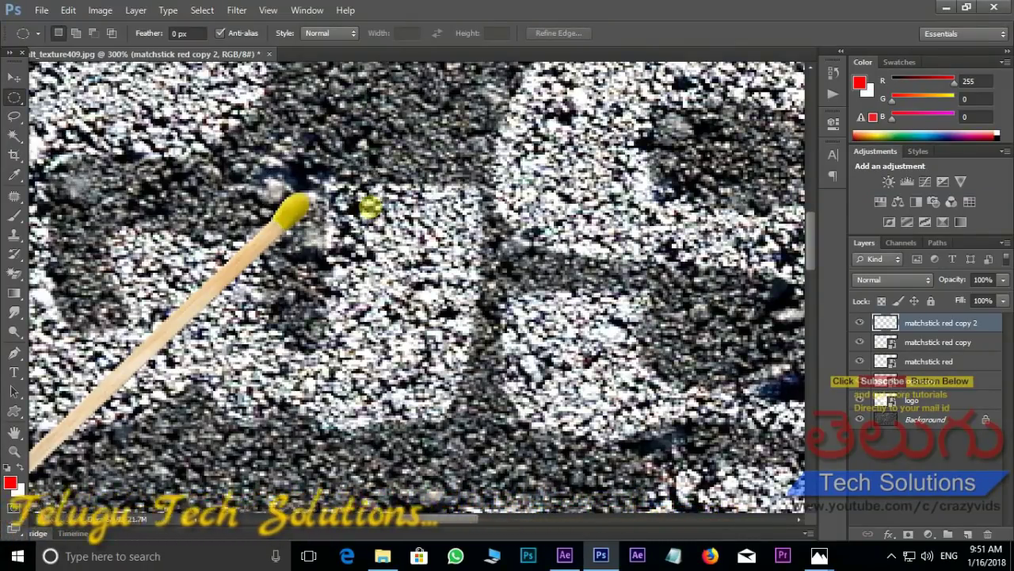
scroll(369, 207, "down", 4)
scroll(369, 208, "up", 3)
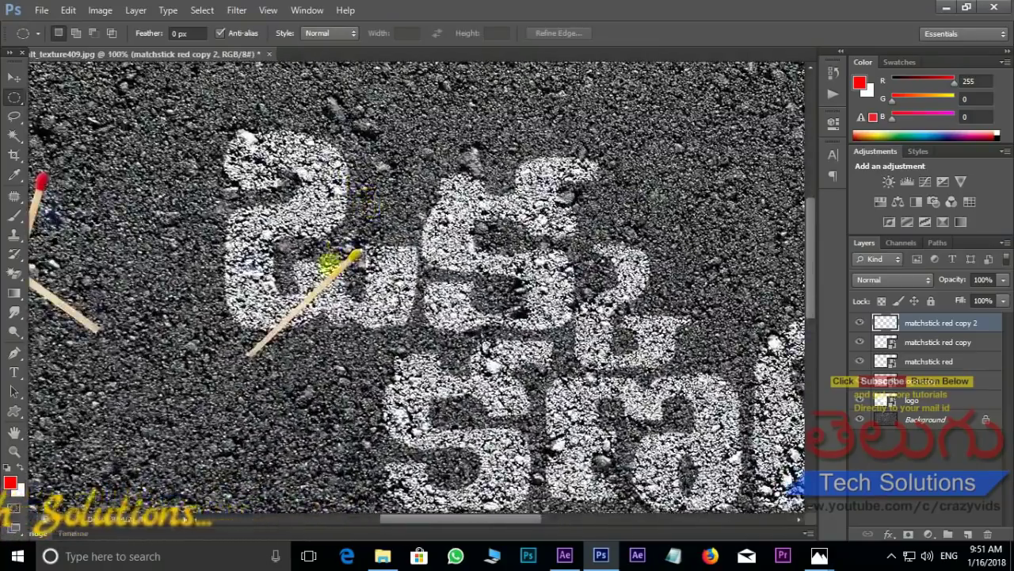
- Give the matchstick copy a drop shadow of 75% opacity, 5 px distance and 8 px size
scroll(408, 290, "up", 1)
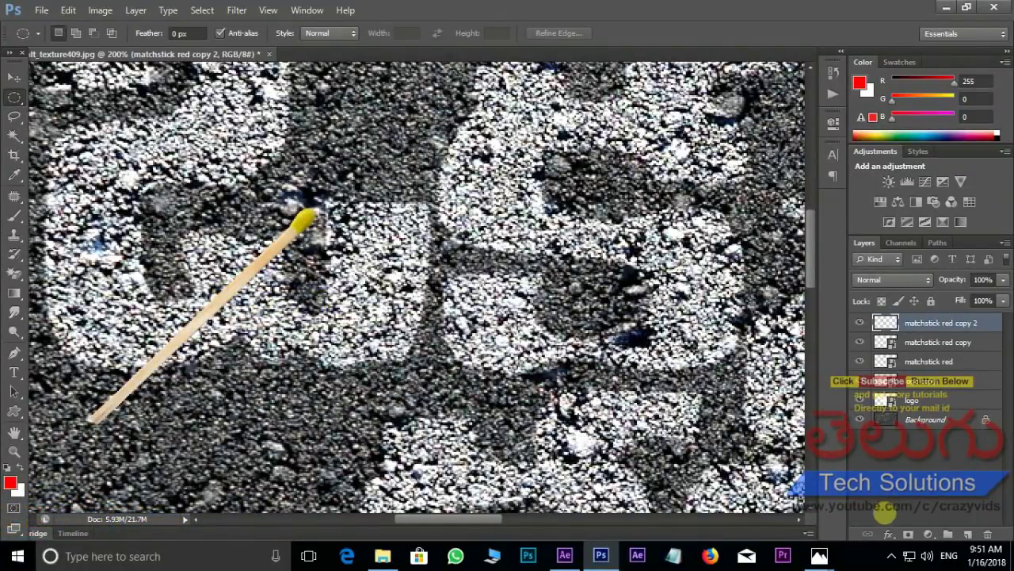
left_click(889, 535)
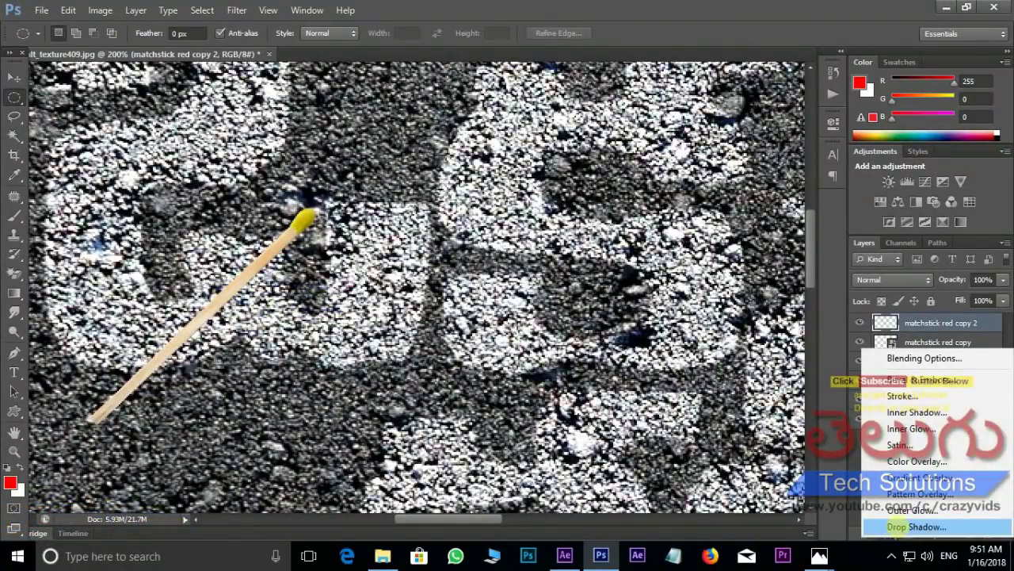
left_click(894, 527)
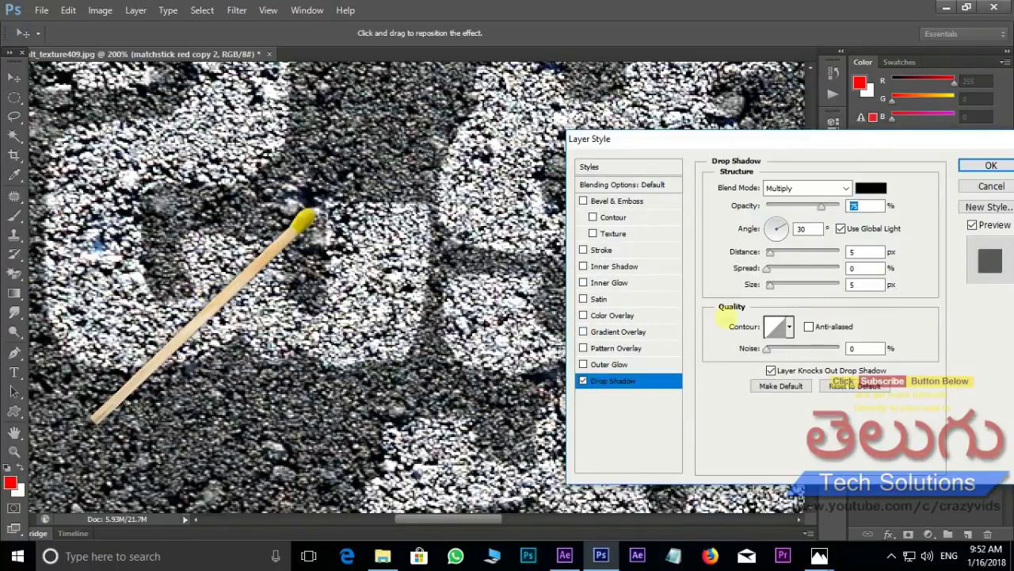
left_click_drag(770, 285, 772, 286)
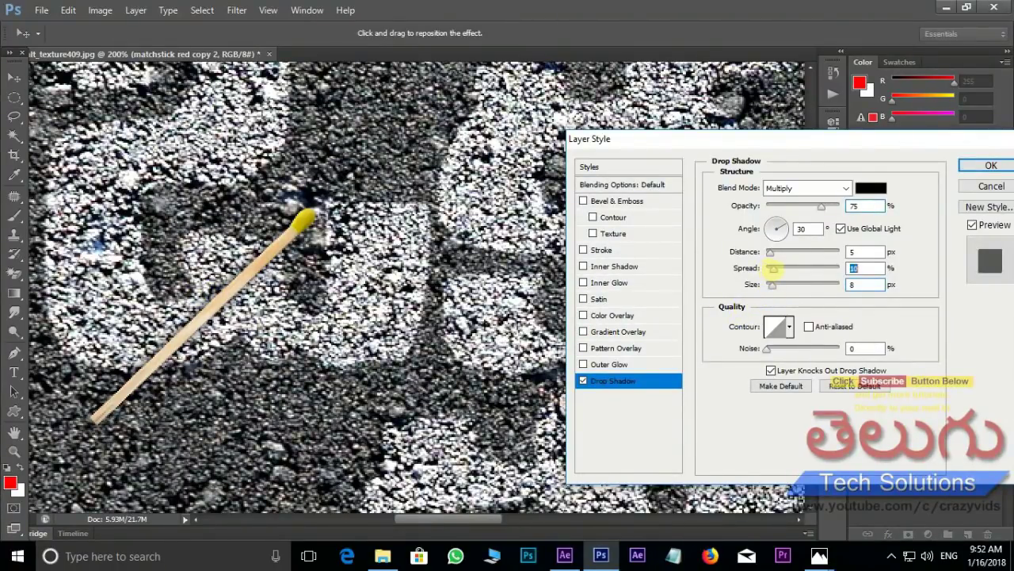
left_click(991, 165)
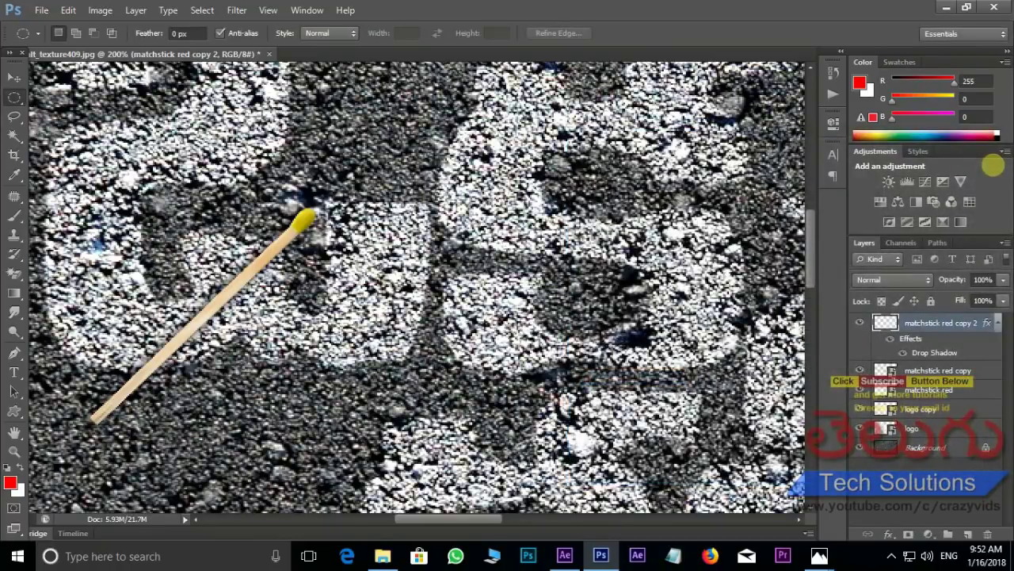
- Zoom out and pan the canvas, then switch to the Move tool
scroll(294, 299, "down", 3)
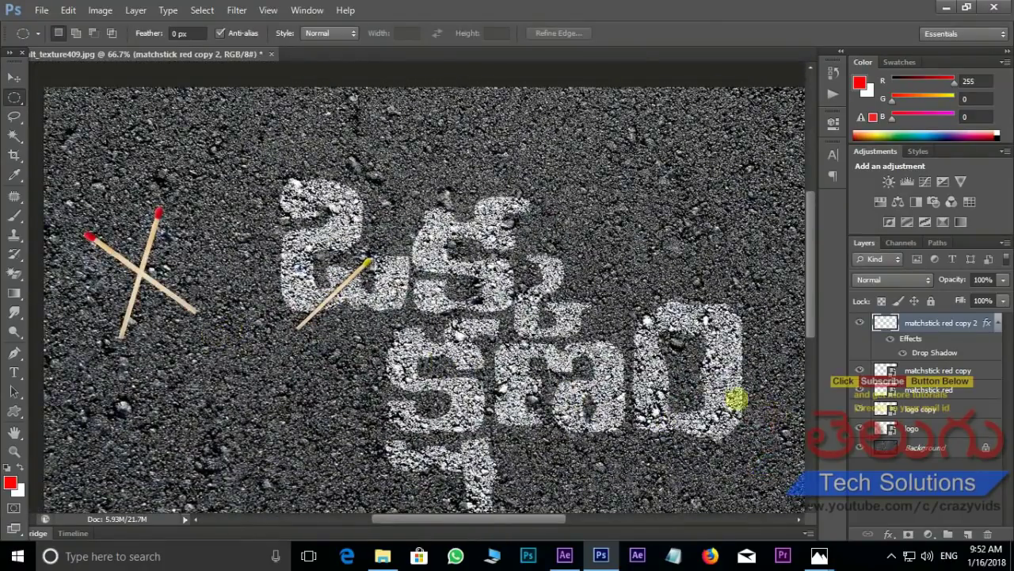
left_click_drag(723, 390, 630, 340)
left_click(15, 77)
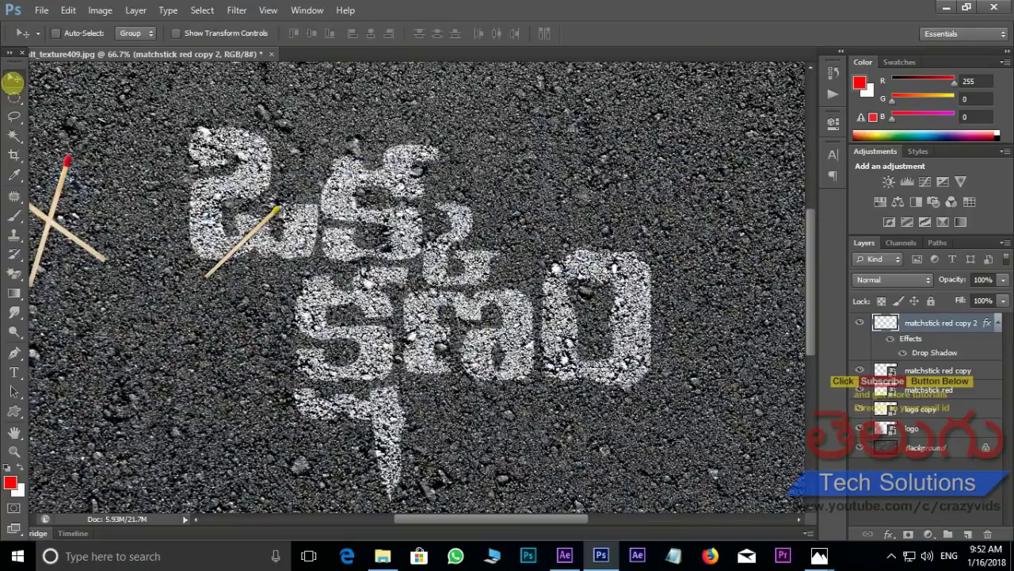
- Duplicate the matchstick red copy 2 onto the round lower-right letter and rotate it slightly
right_click(265, 223)
left_click(286, 231)
left_click_drag(262, 225, 583, 348)
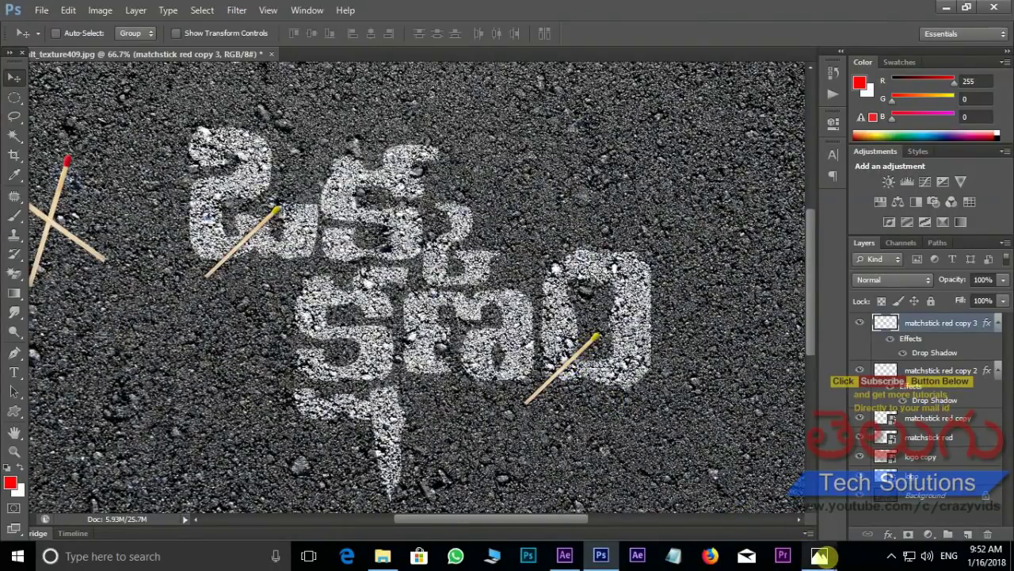
left_click(819, 555)
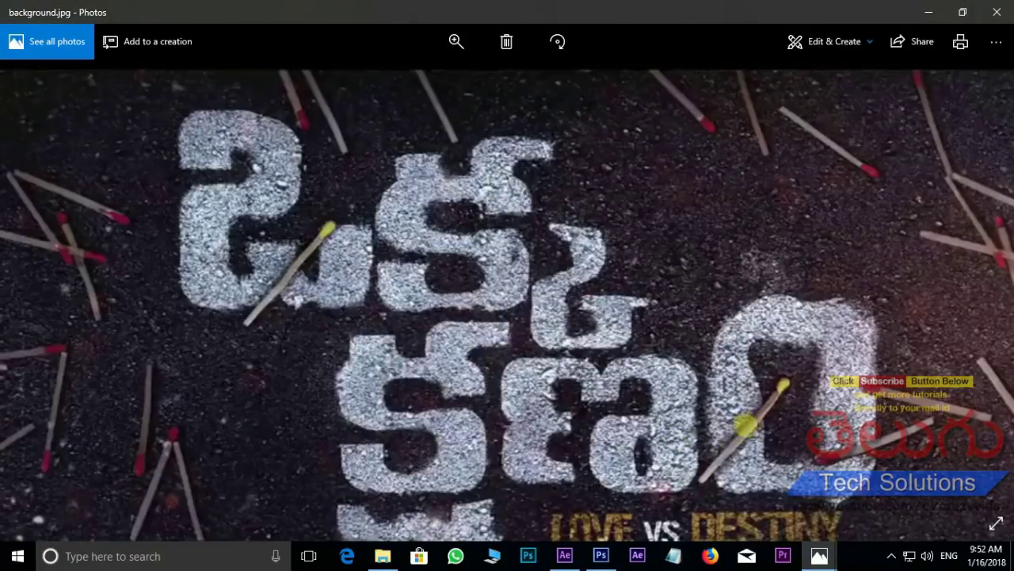
left_click(600, 554)
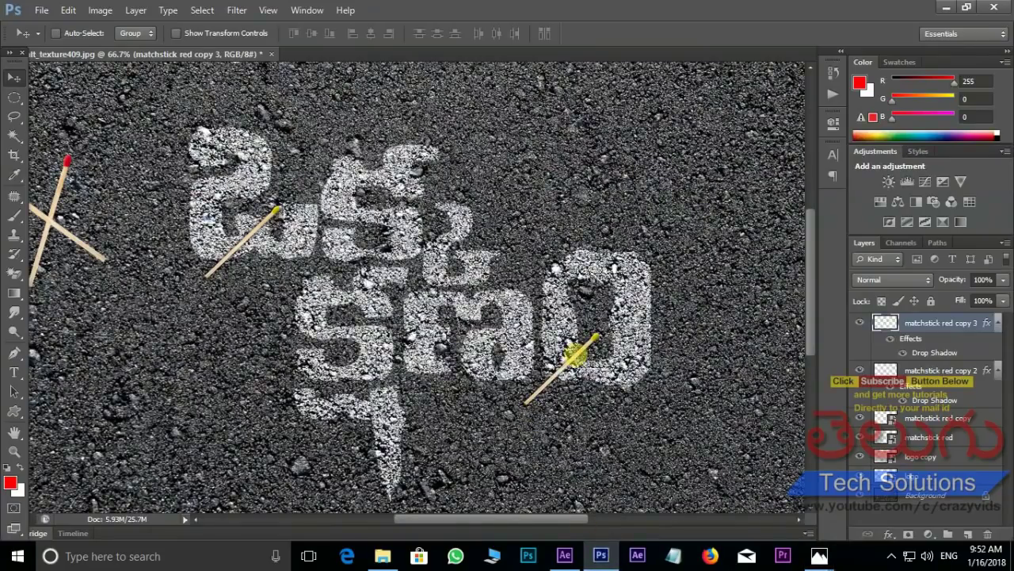
left_click_drag(574, 356, 567, 339)
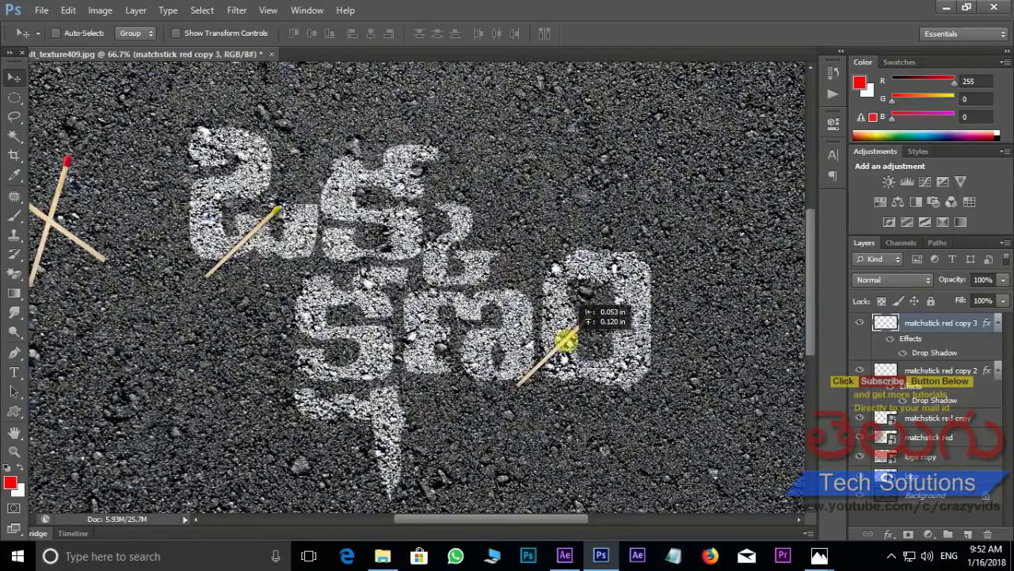
key("ctrl+t")
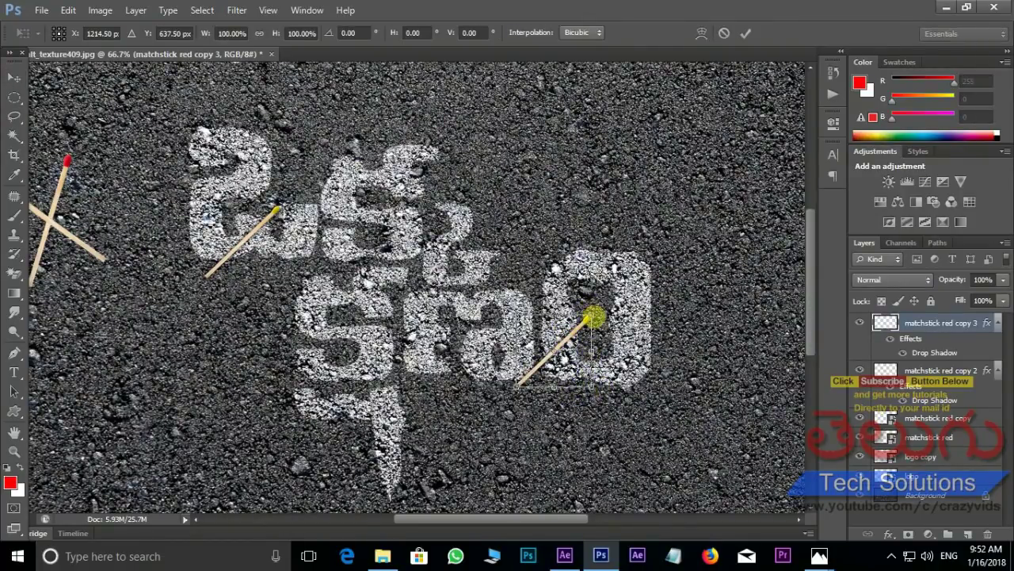
left_click_drag(590, 348, 602, 299)
key("Return")
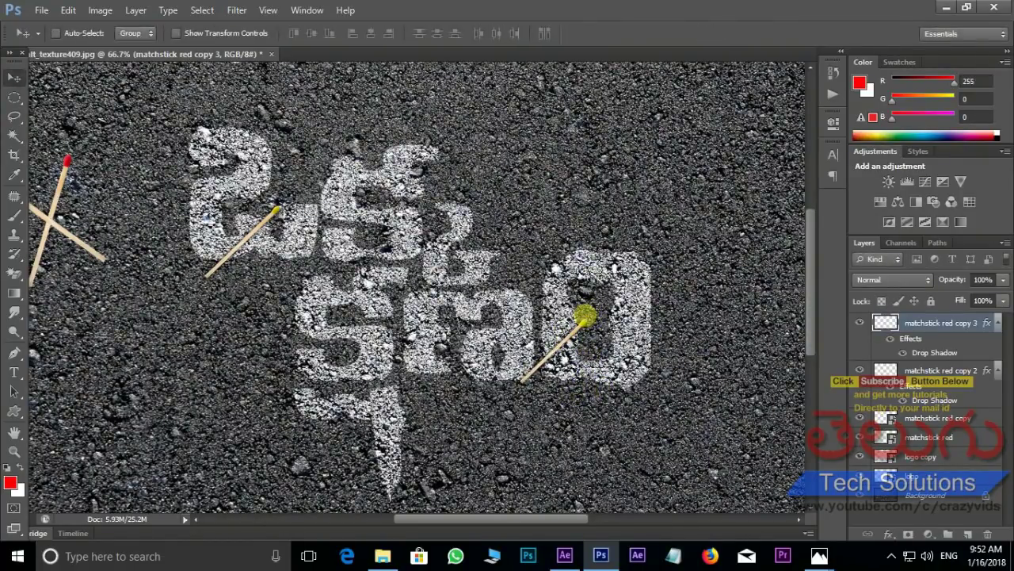
- Build a second crossed matchstick pair at lower left, rotating one copy to about 146°
scroll(267, 265, "left", 5)
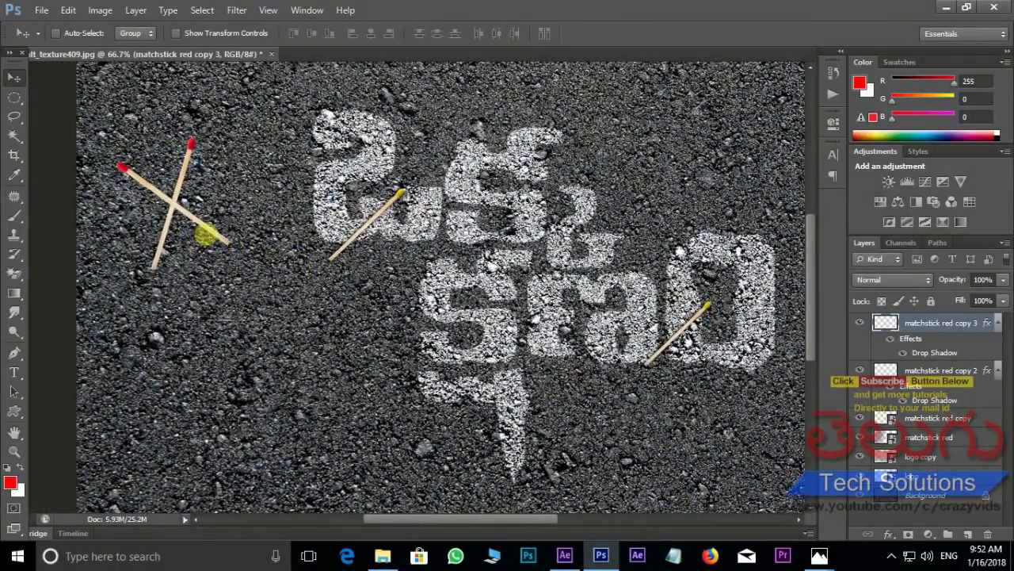
right_click(211, 230)
left_click(226, 236)
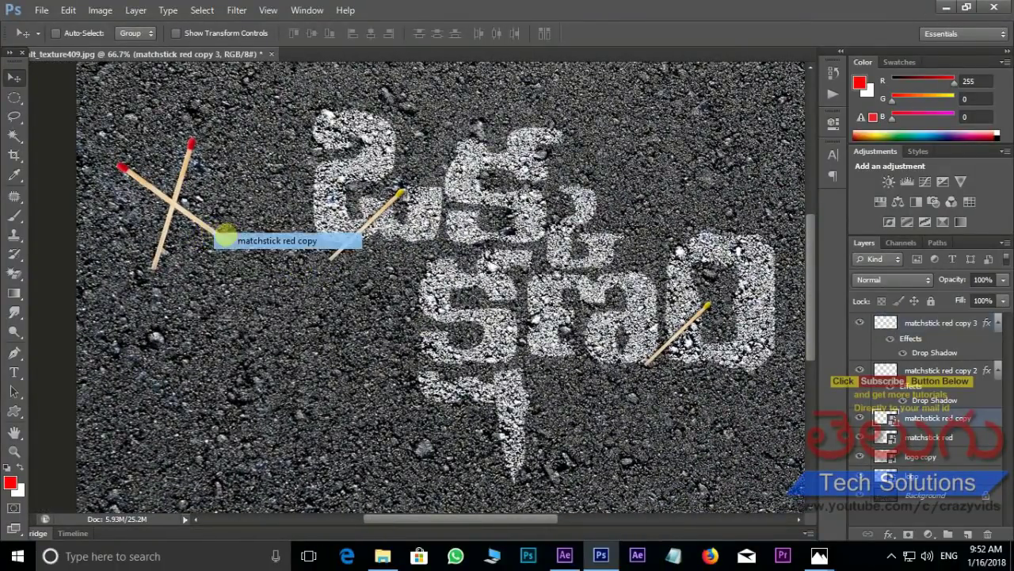
mouse_move(208, 227)
left_mouse_down()
mouse_move(207, 453)
mouse_move(246, 396)
left_mouse_up()
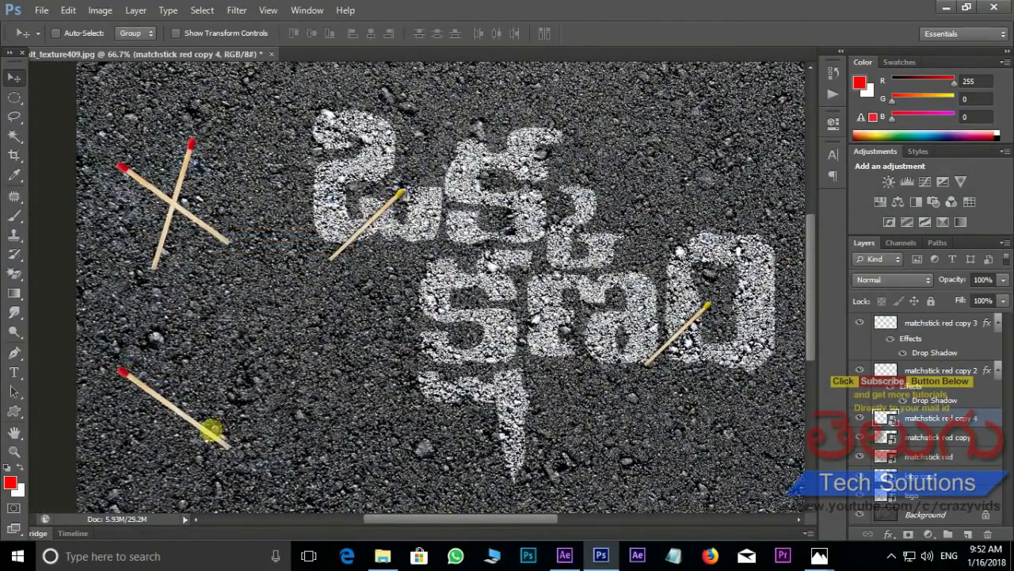
left_click(270, 396, "alt")
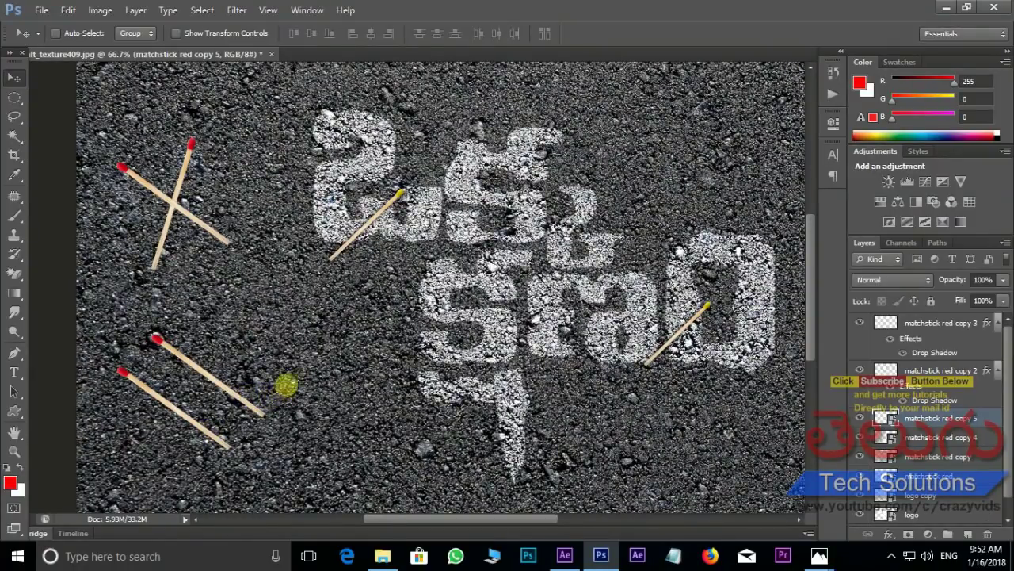
key("ctrl+t")
left_click_drag(294, 363, 225, 271)
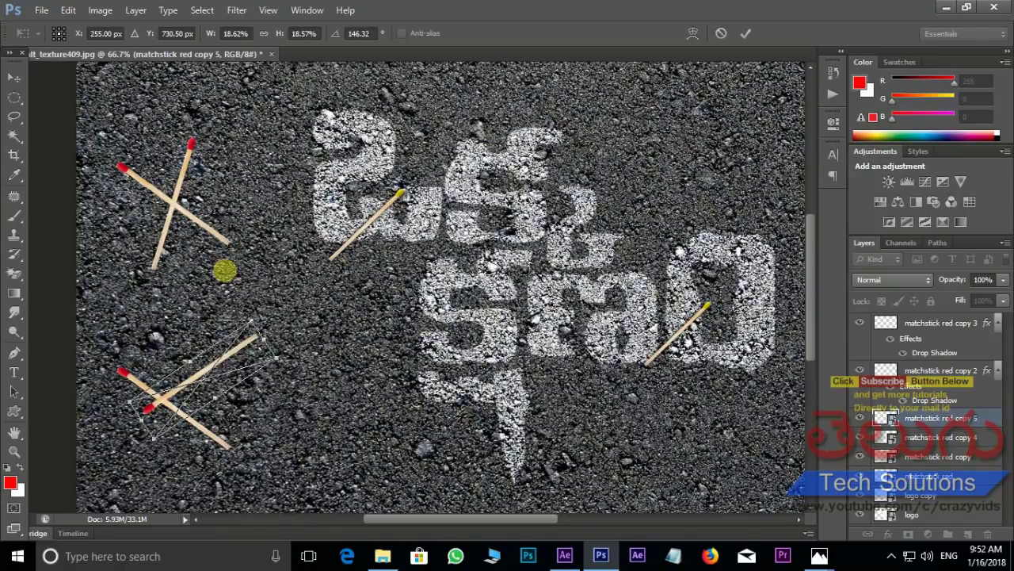
key("Return")
left_click_drag(218, 361, 165, 403)
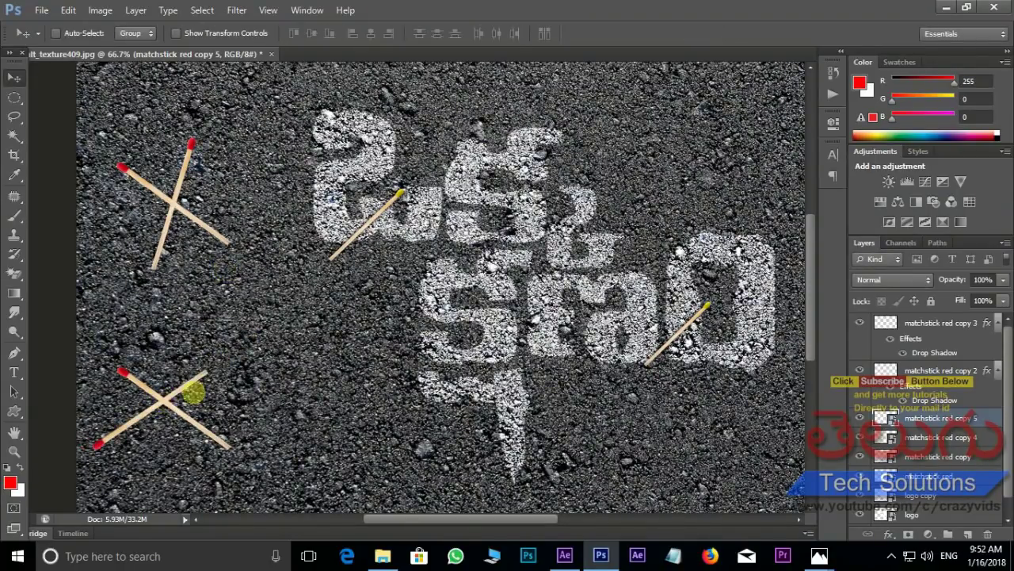
key("ctrl+minus")
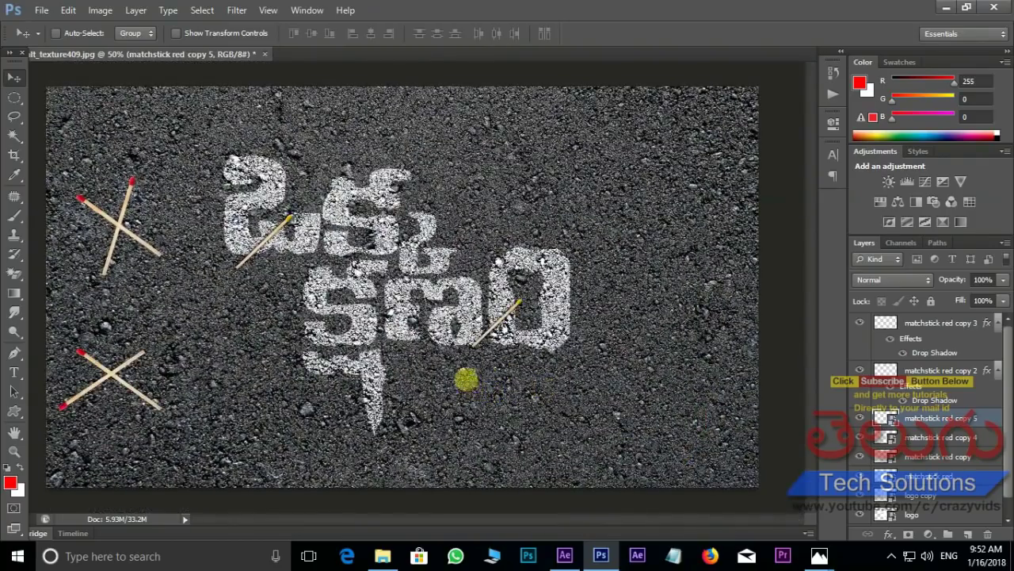
- View background.jpg full screen in Photos, then return to the source files folder
mouse_move(819, 555)
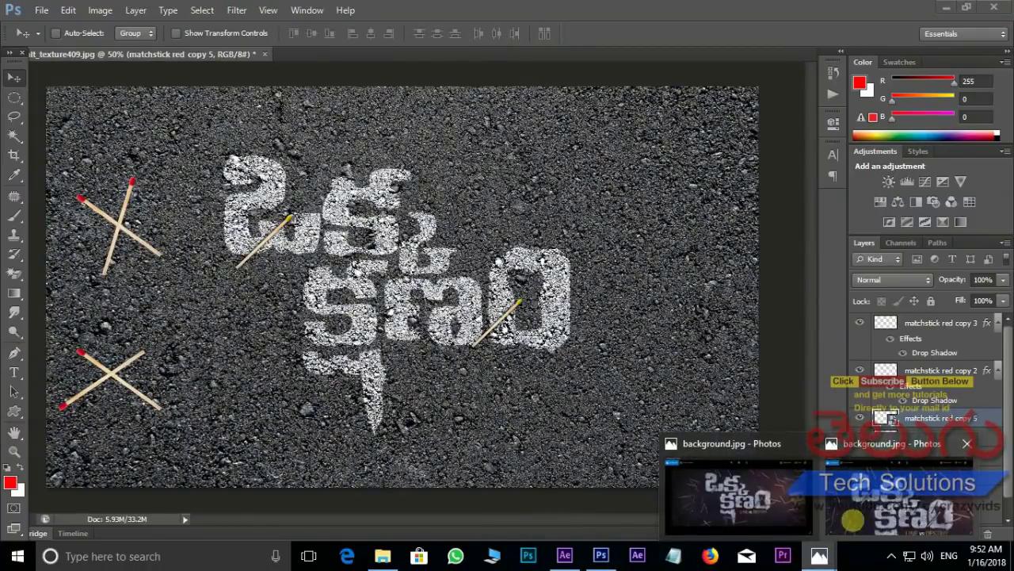
left_click(874, 515)
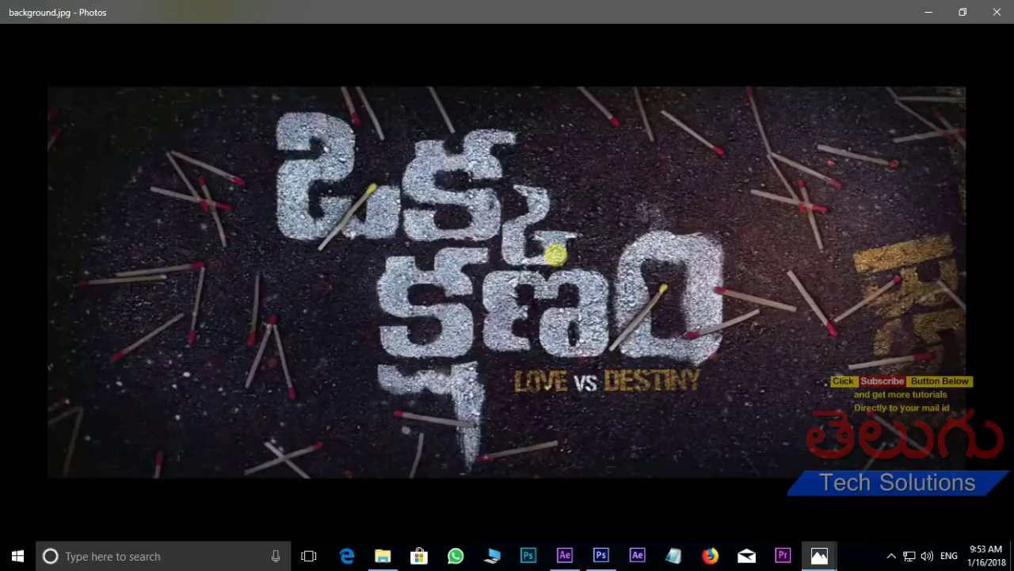
left_click(382, 555)
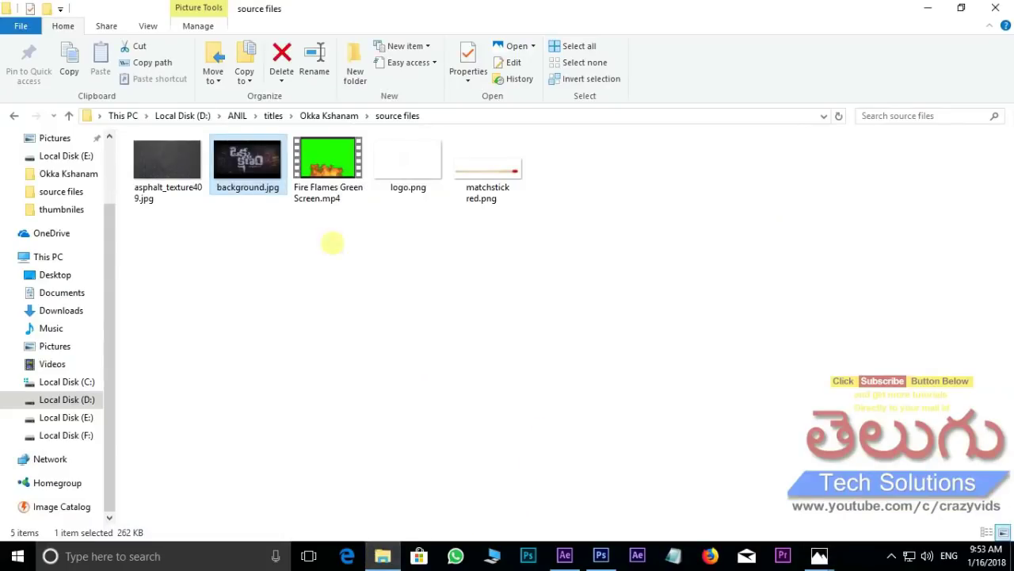
- Preview background.jpg, close the preview, and bring the After Effects project forward
double_click(246, 172)
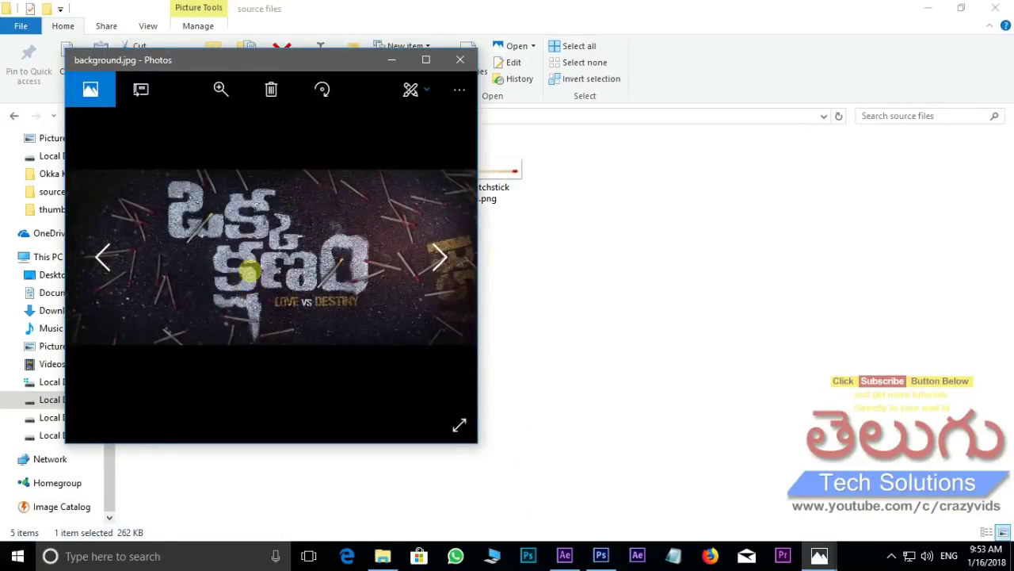
left_click(460, 60)
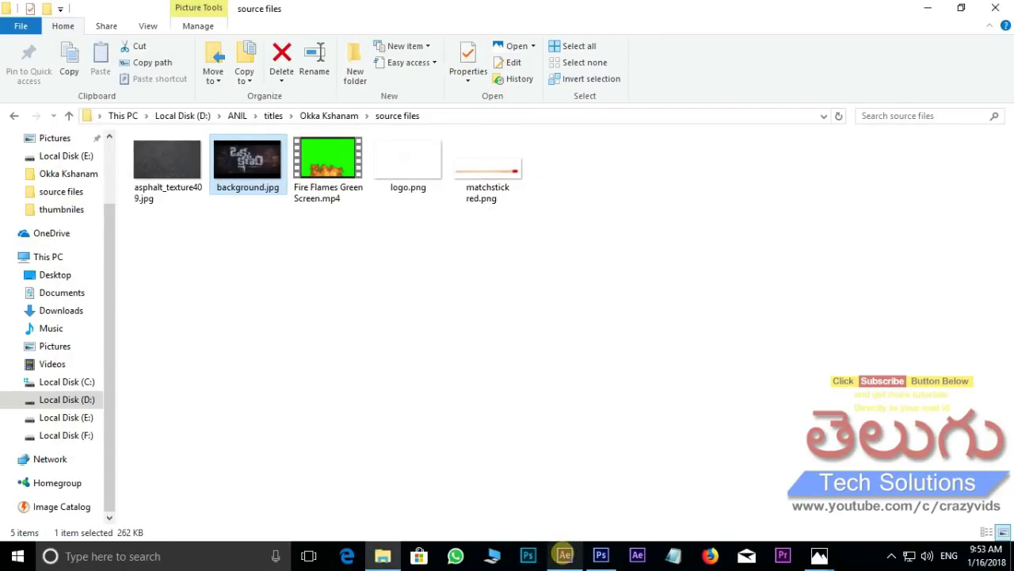
left_click(565, 555)
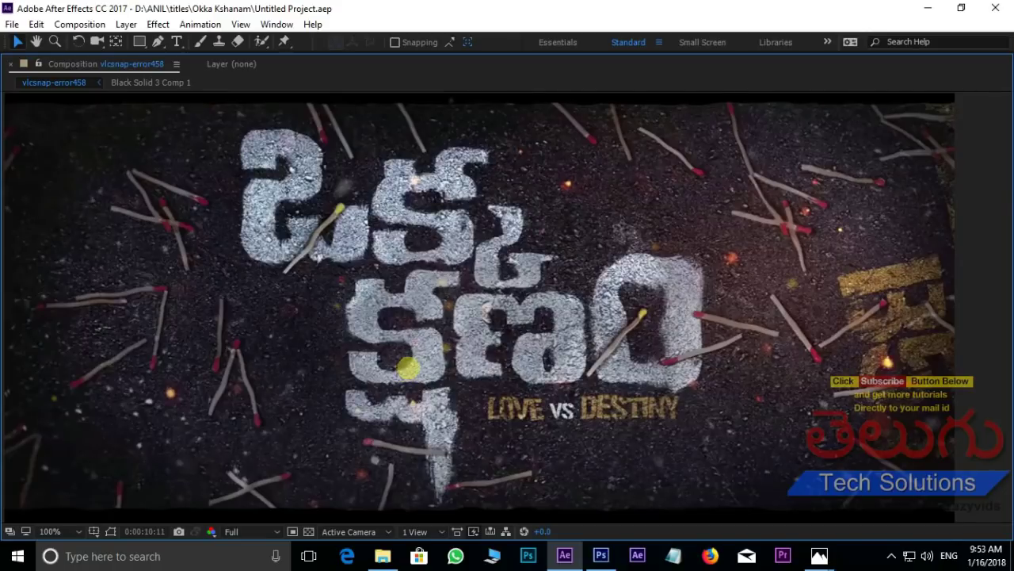
- Delete all 6 Project panel items, including folders and their contents
key("grave")
scroll(389, 277, "down", 2)
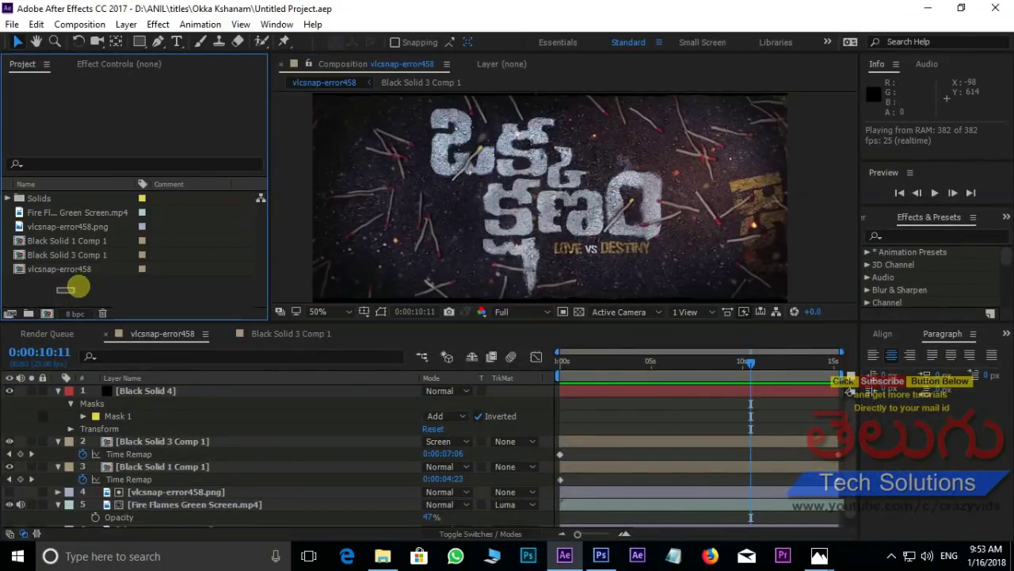
left_click_drag(57, 294, 188, 174)
key("Delete")
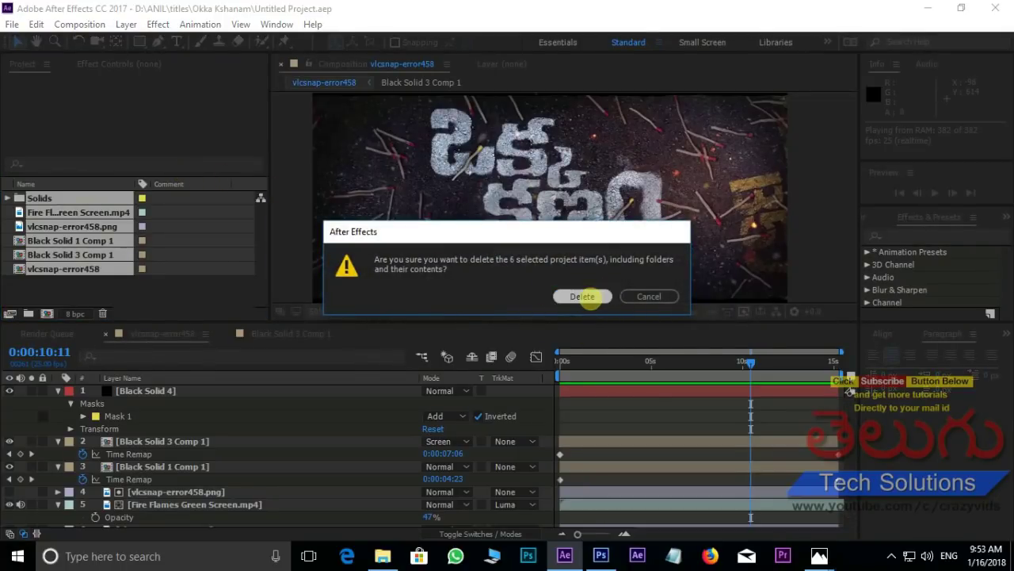
left_click(583, 297)
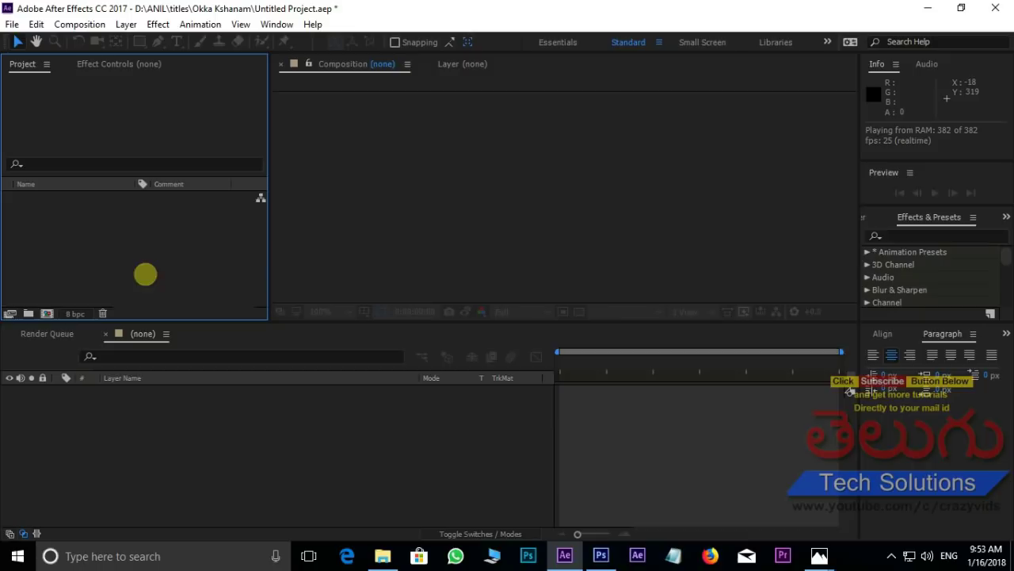
- Import background.jpg from source files and build a 'background' composition (1280x720, 25 fps) from it
left_click(383, 556)
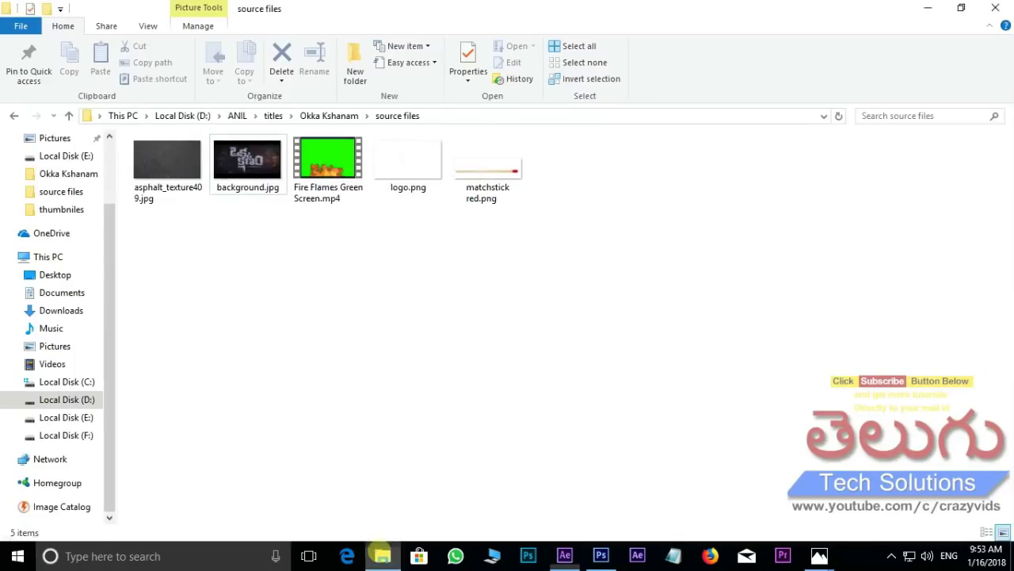
left_click(248, 171)
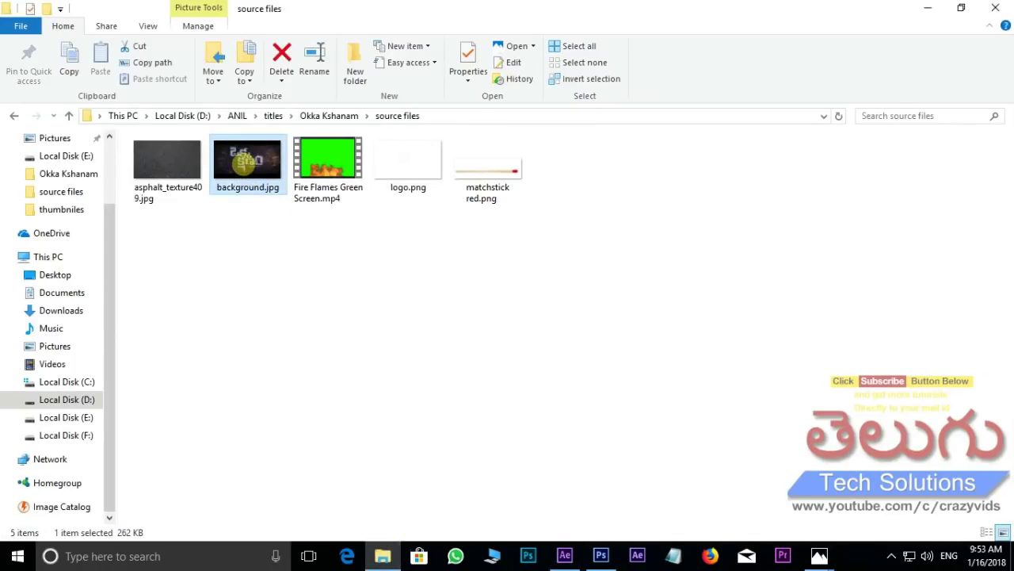
left_click_drag(246, 162, 158, 270)
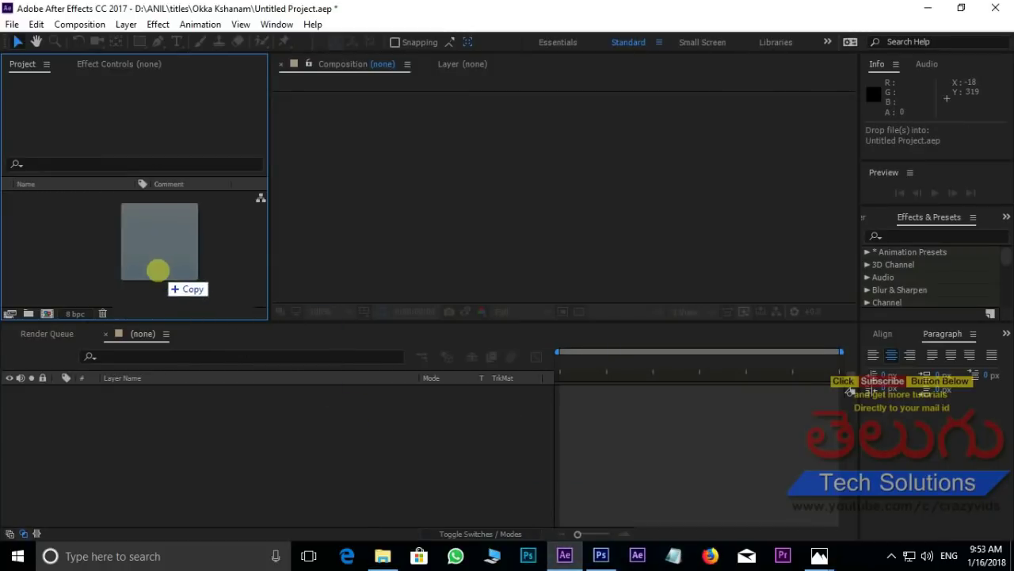
left_click_drag(158, 270, 265, 265)
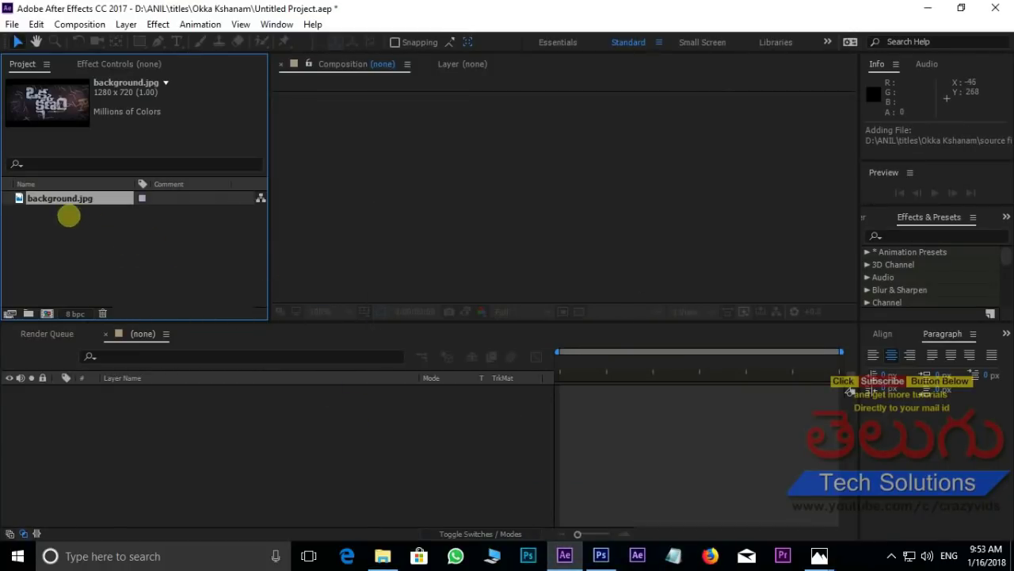
left_click_drag(60, 198, 179, 444)
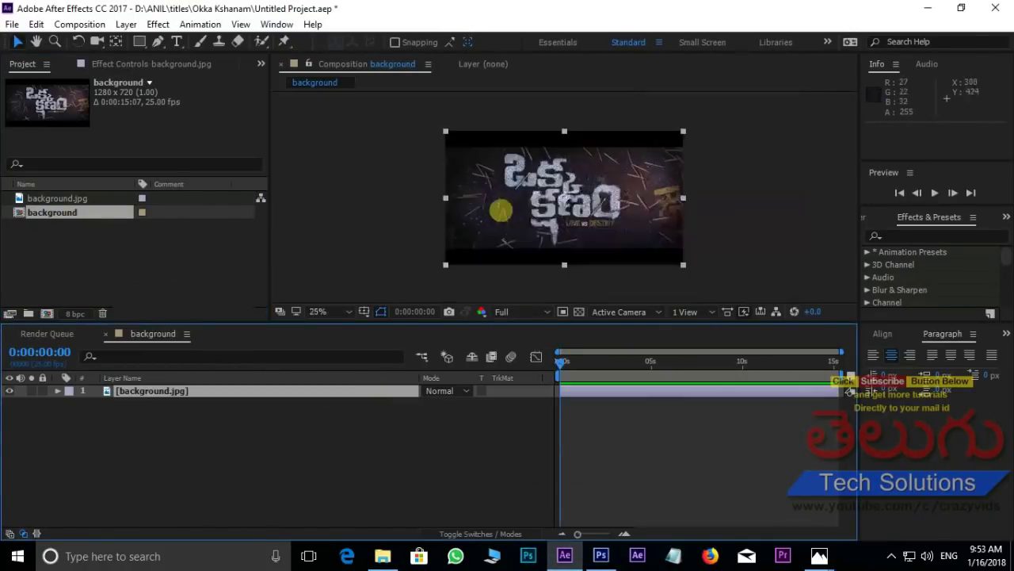
- Search Effects & Presets for 'displace' and select Turbulent Displace
scroll(498, 190, "up", 2)
scroll(512, 187, "down", 2)
scroll(558, 162, "up", 2)
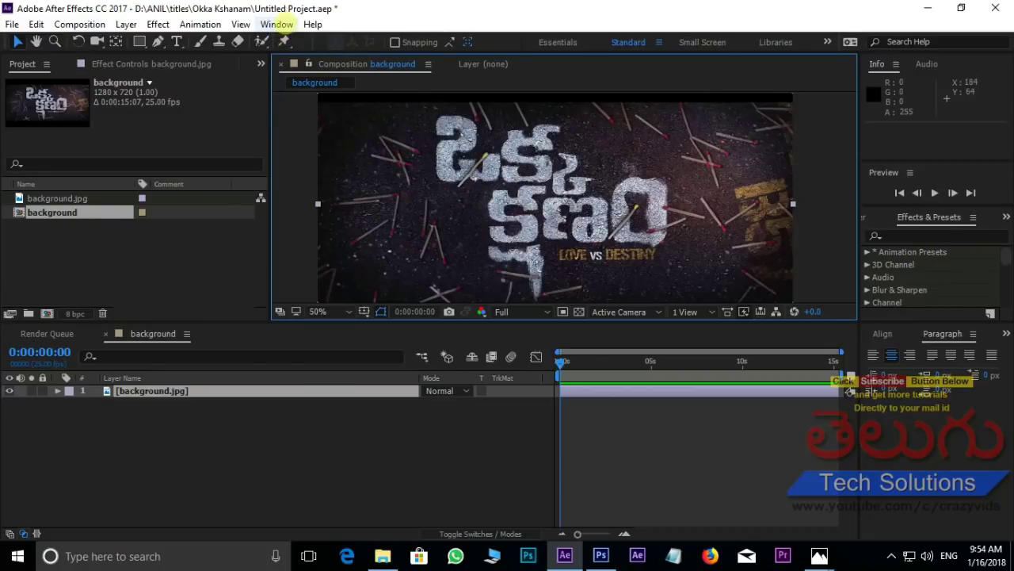
left_click(277, 24)
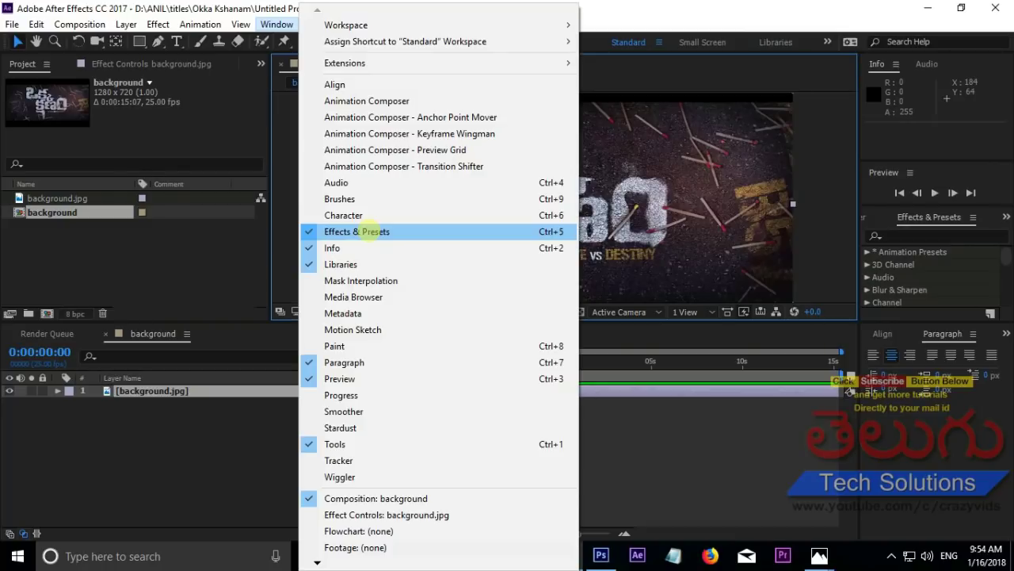
left_click(910, 236)
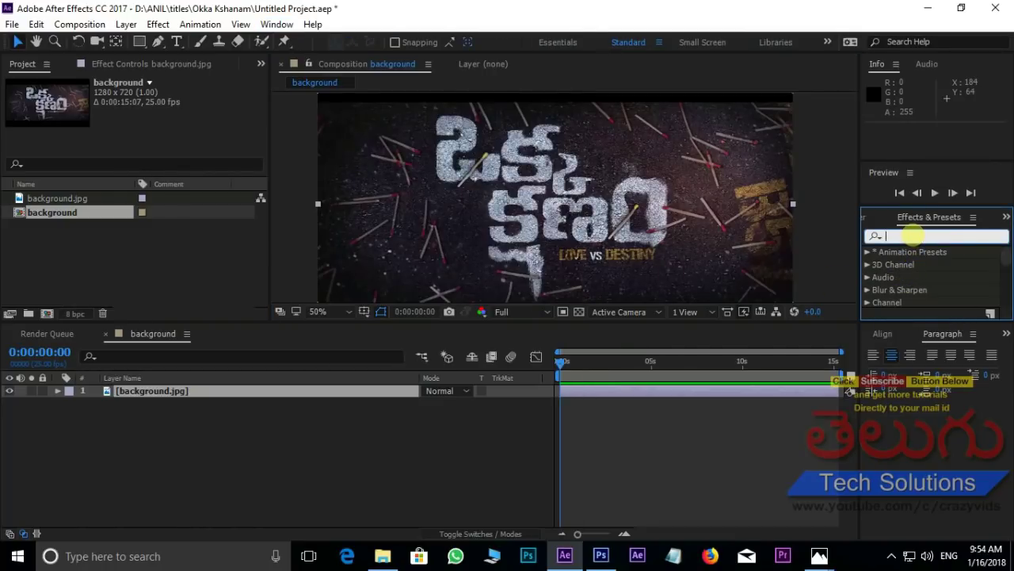
type("displa")
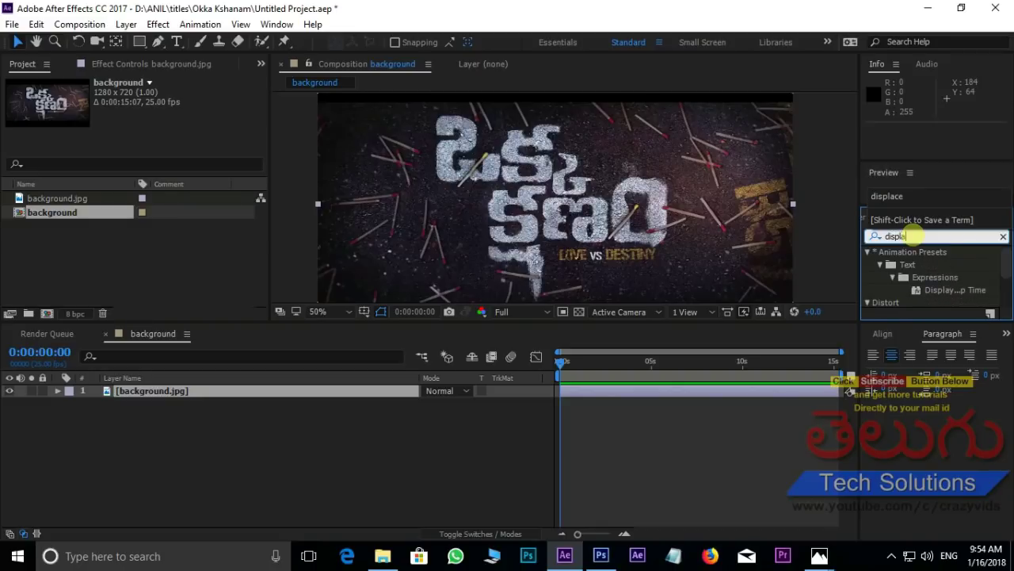
type("ce")
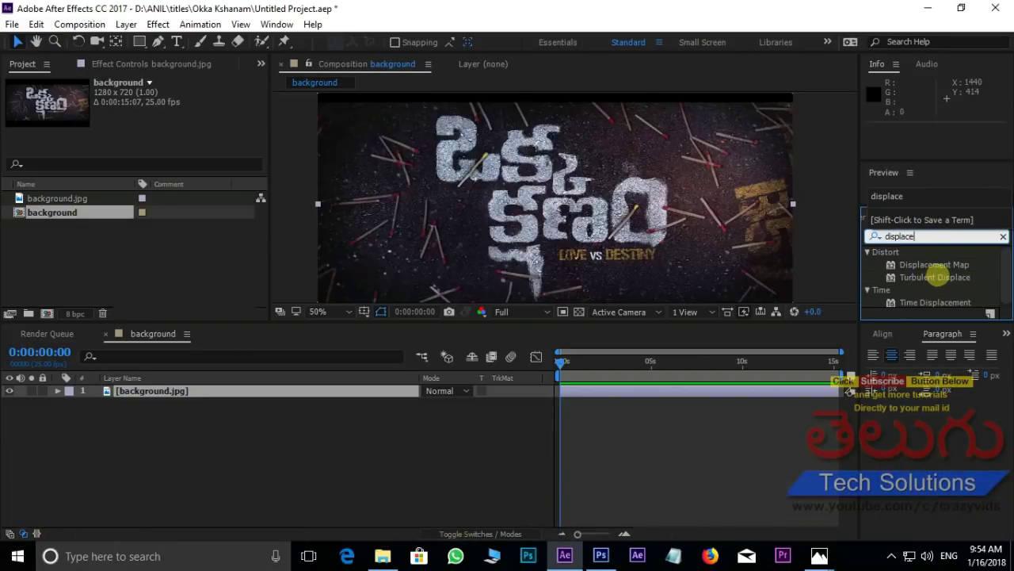
left_click(936, 276)
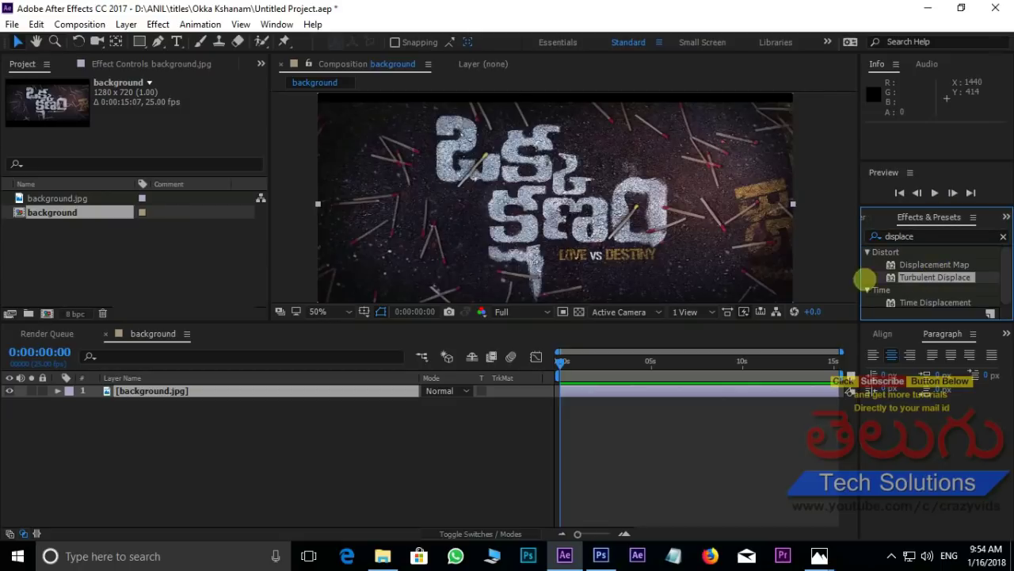
- Apply Turbulent Displace to background.jpg with Amount 12 and Size 20
left_click_drag(935, 277, 283, 393)
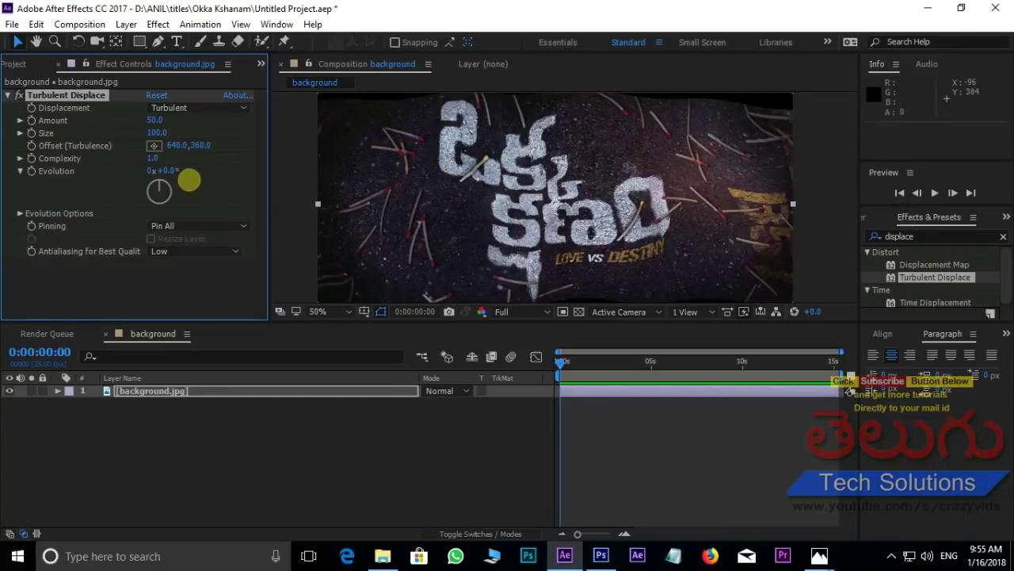
left_click(559, 355)
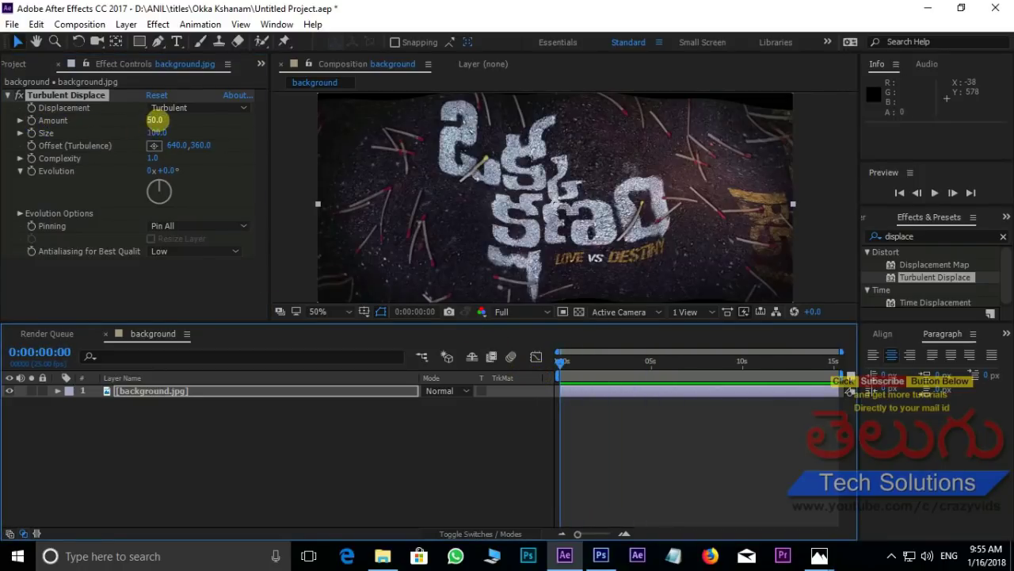
left_click(155, 119)
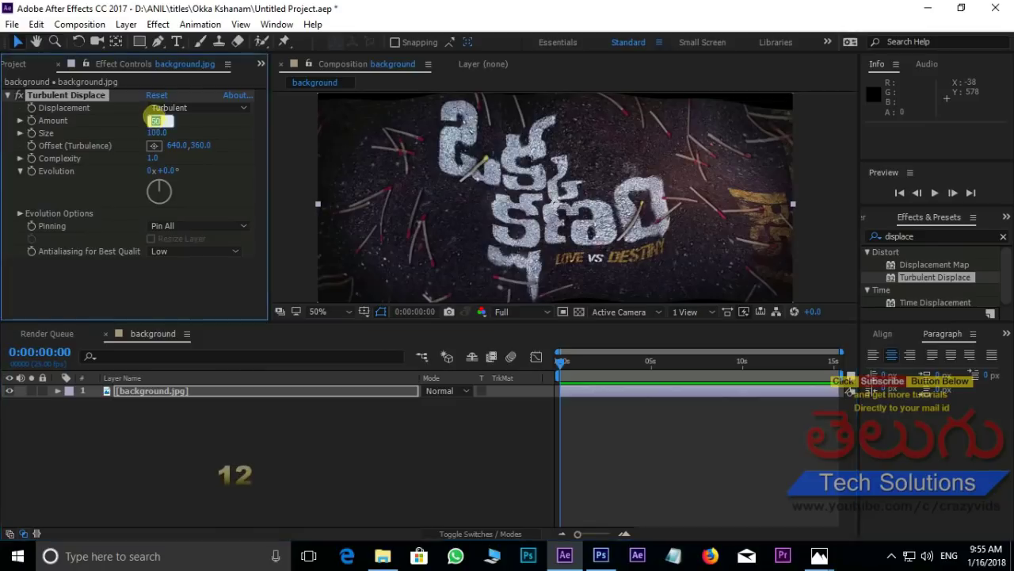
type("12")
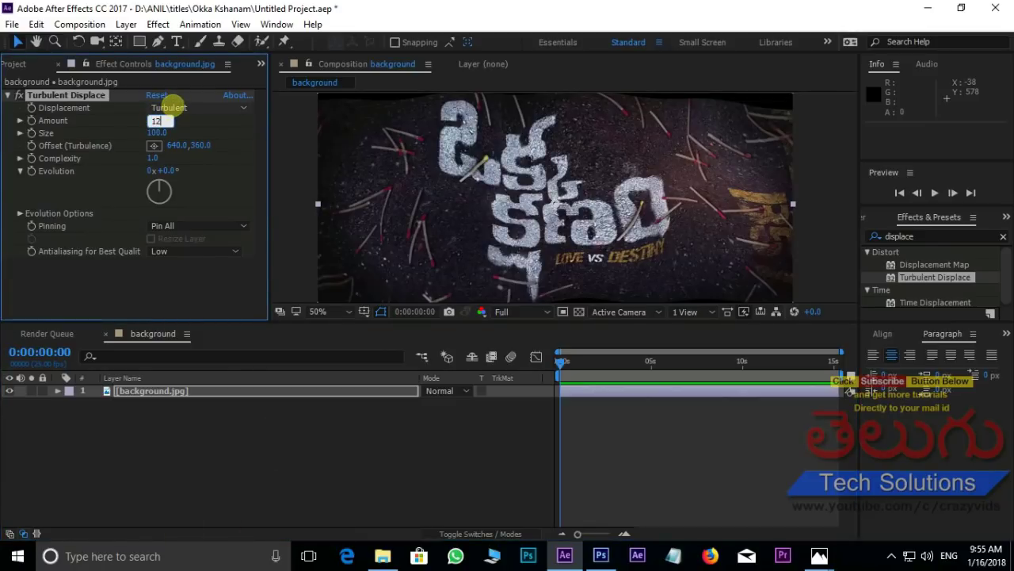
key("Return")
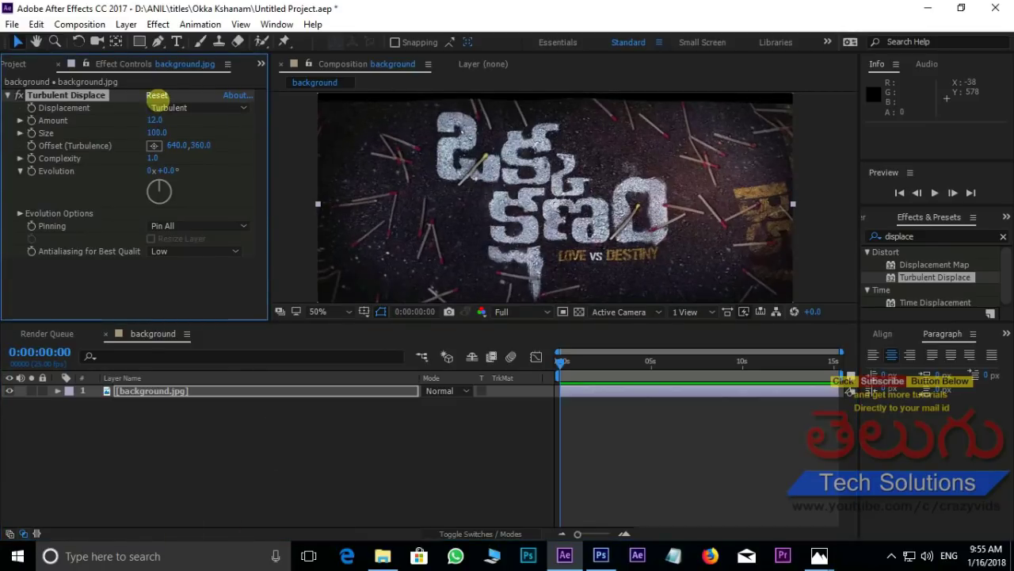
type("20")
key("Return")
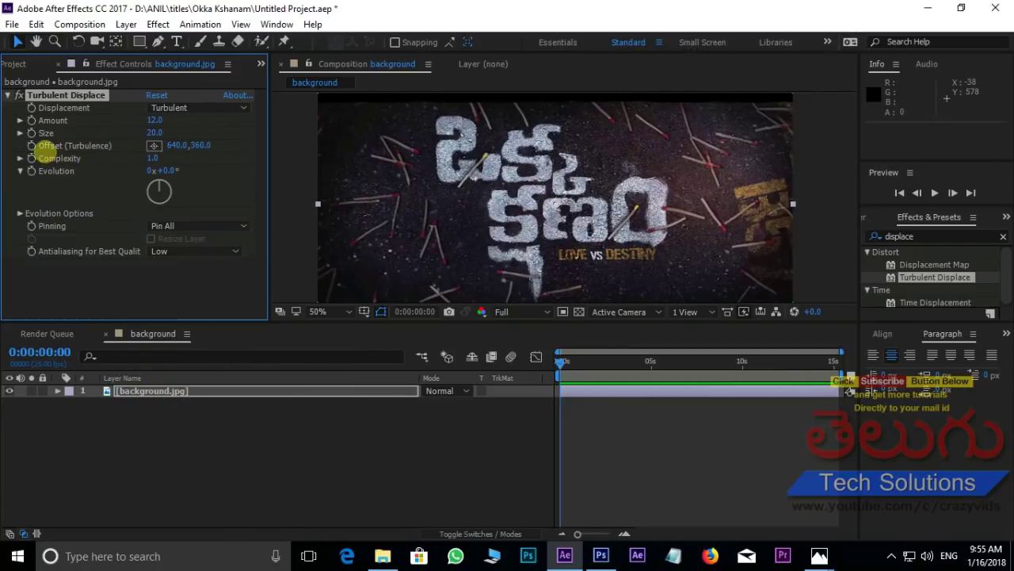
- Set Offset (Turbulence) to 0,0 and set its starting keyframe
left_click(174, 145)
type("0")
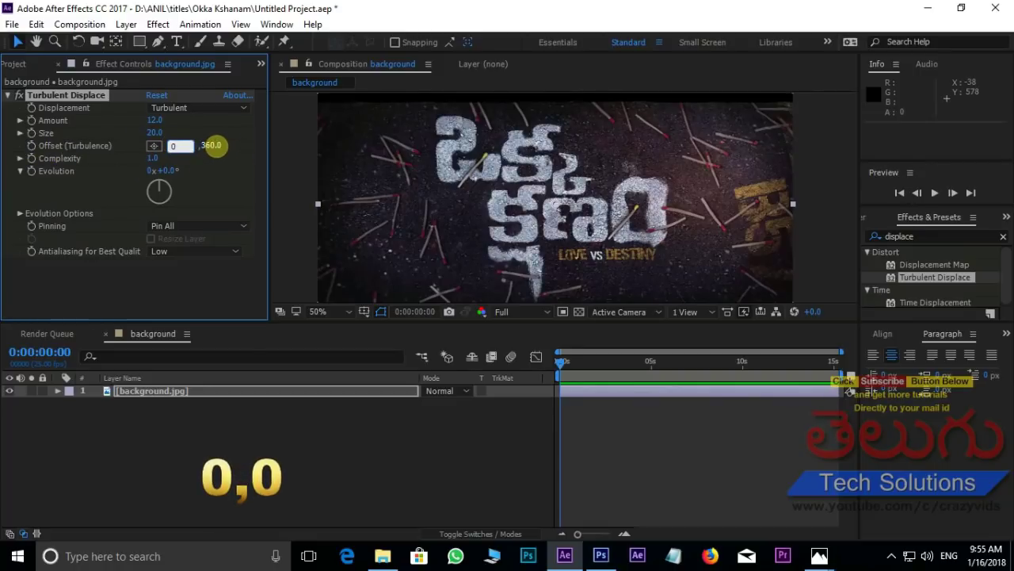
key("Return")
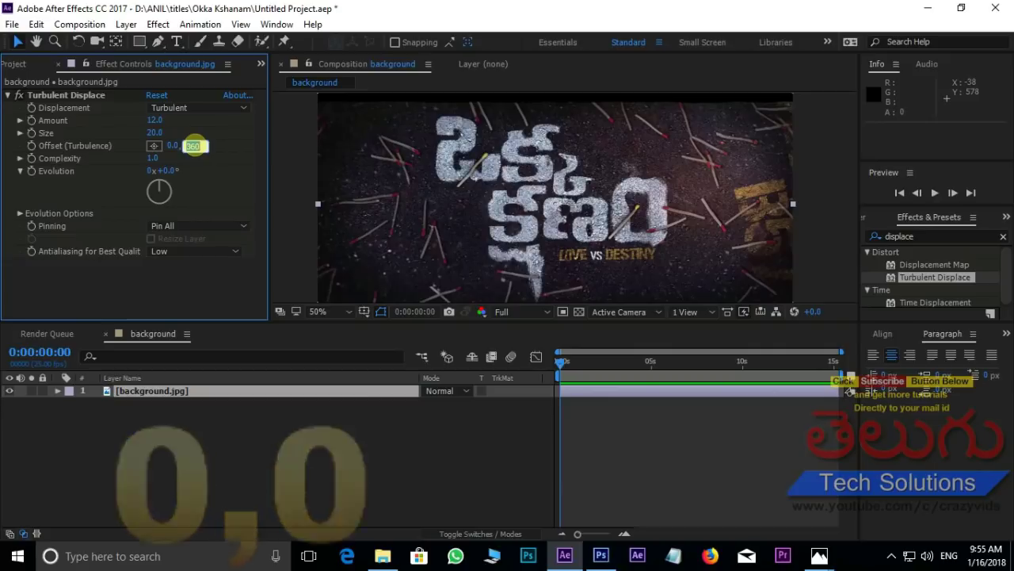
type("0")
left_click(192, 145)
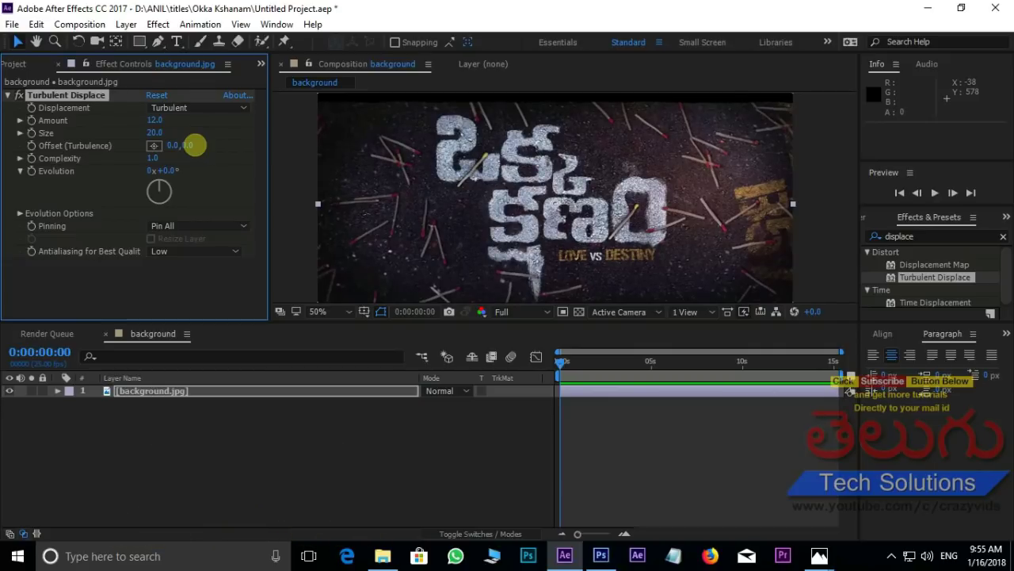
key("Return")
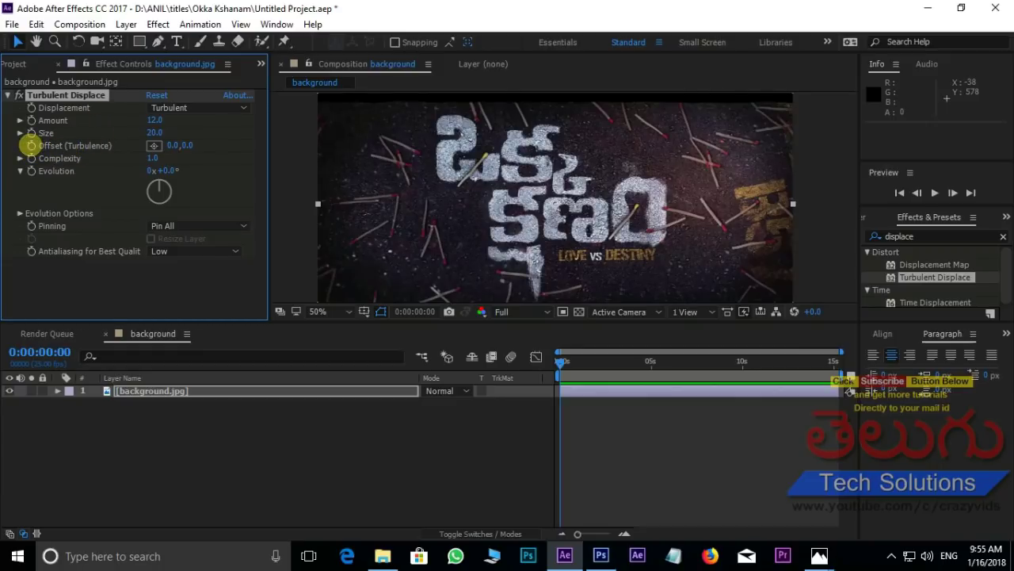
left_click(33, 145)
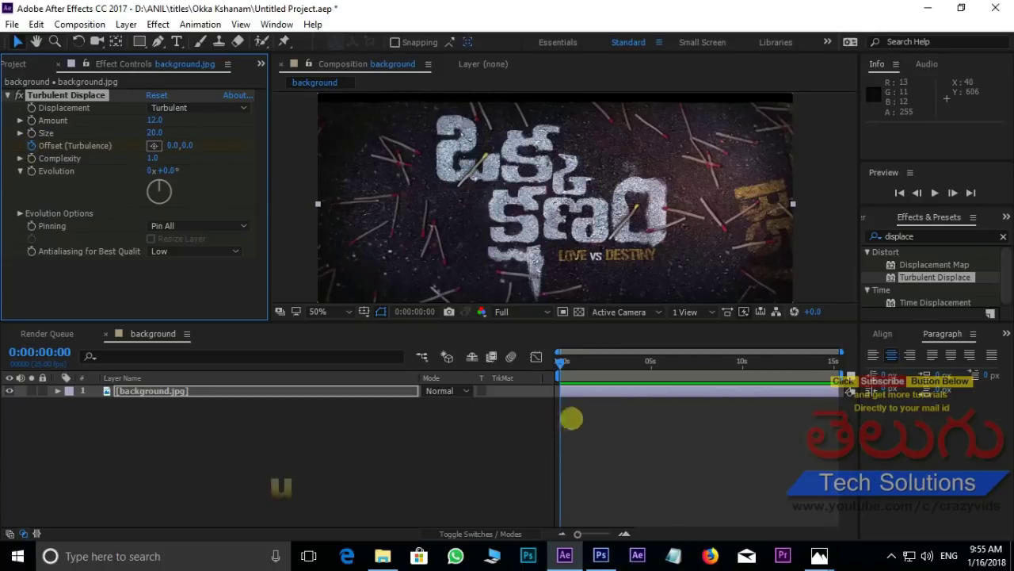
- Keyframe Offset (Turbulence) to 400,400 at 0:00:15:06, then return the playhead to the start
left_click(588, 391)
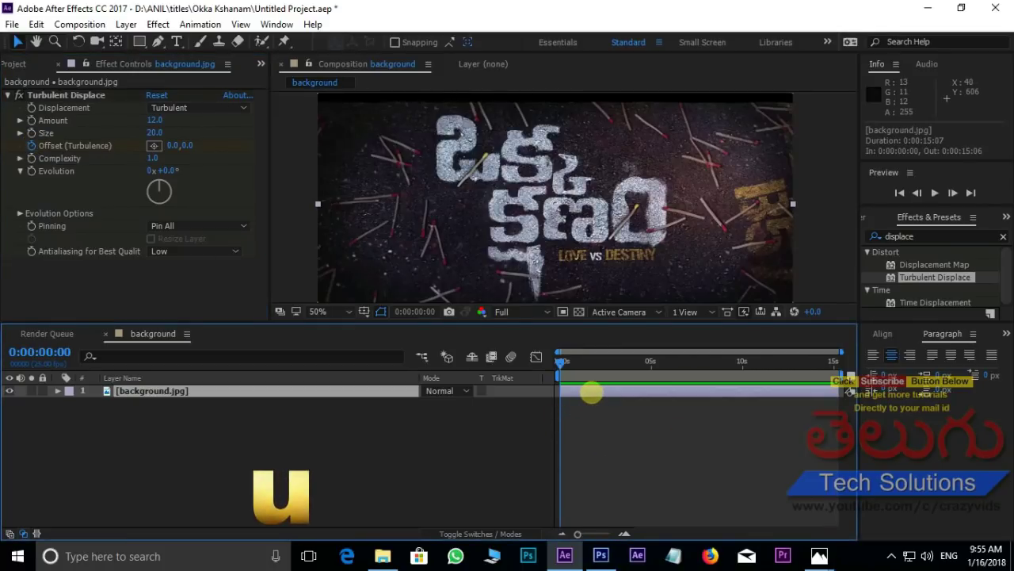
key("u")
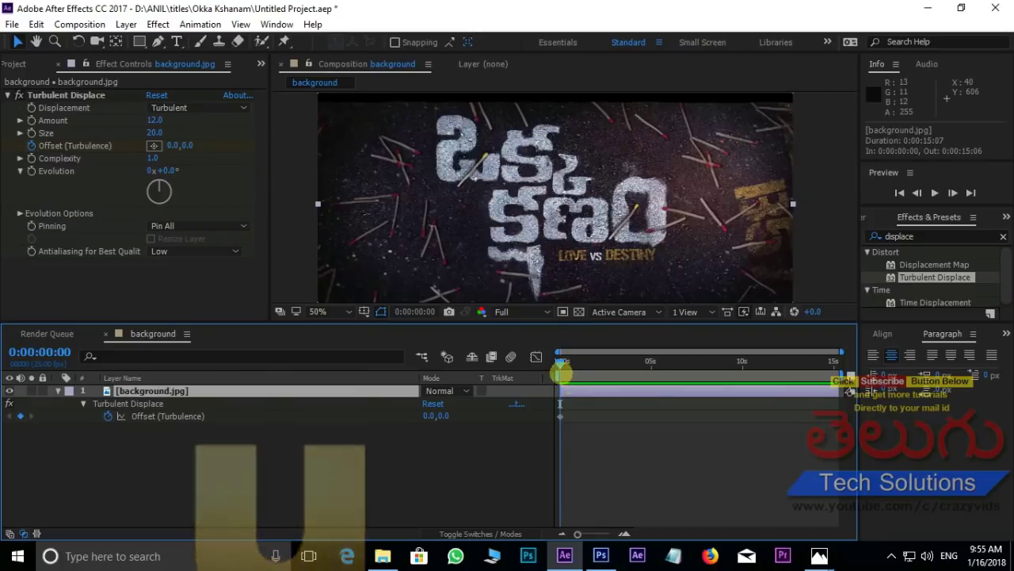
left_click_drag(559, 361, 839, 362)
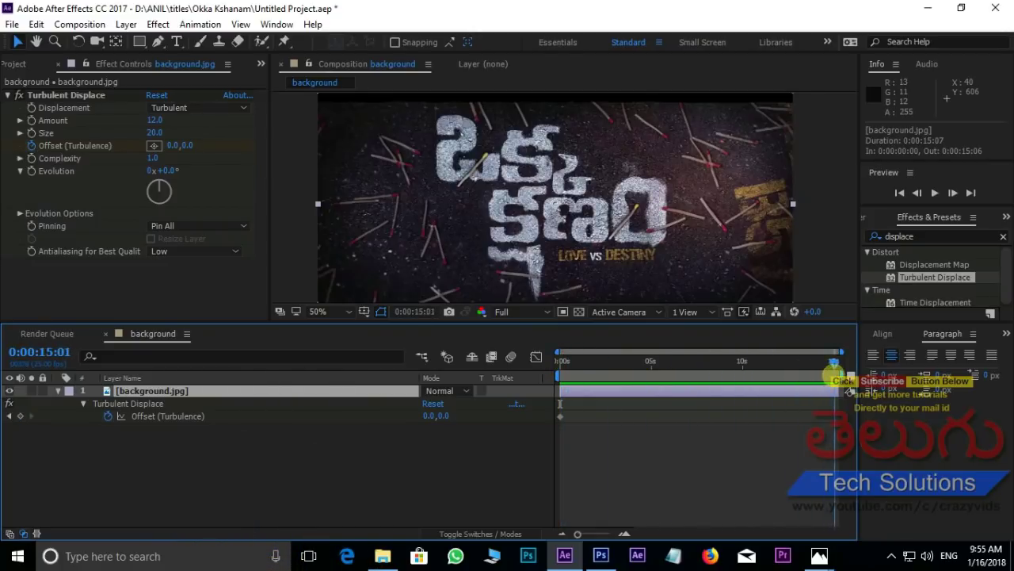
left_click(87, 150)
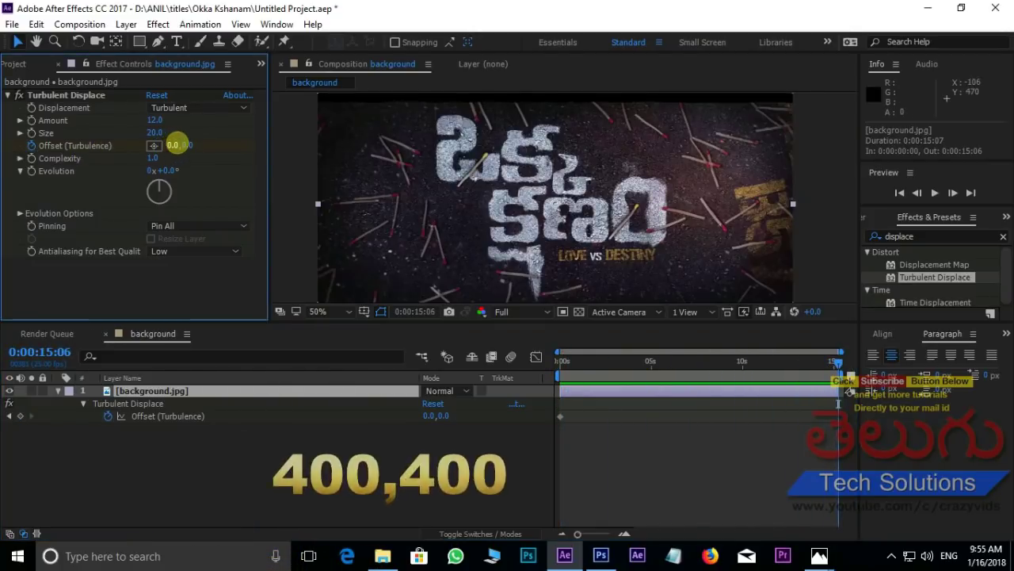
left_click(176, 146)
type("400")
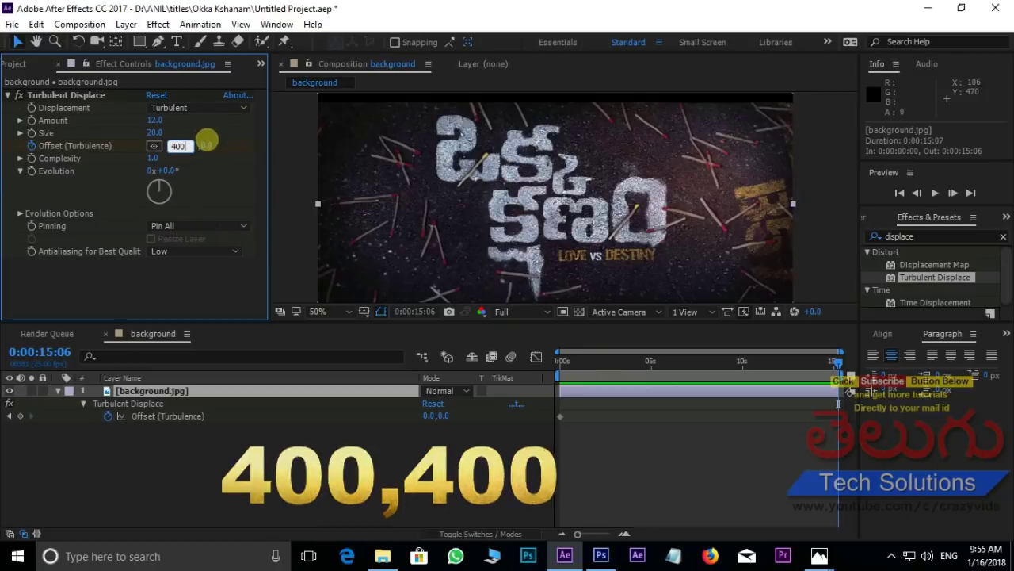
key("Return")
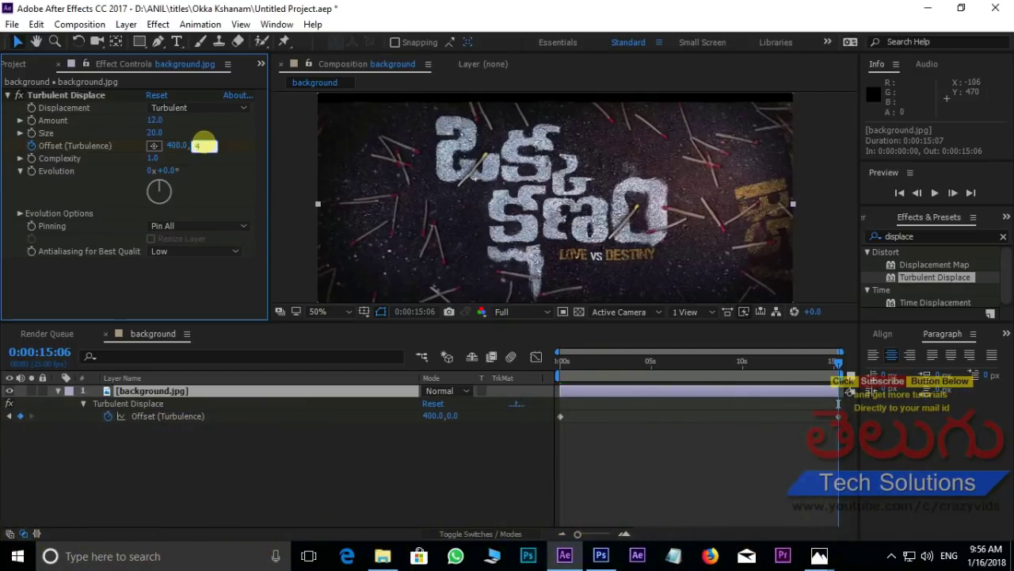
key("Return")
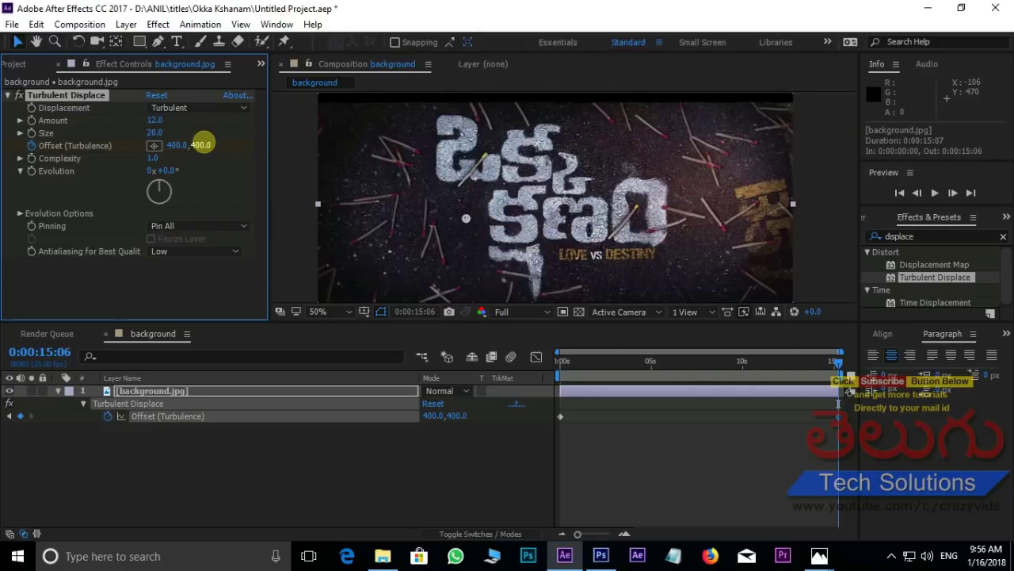
left_click_drag(838, 361, 460, 362)
key("space")
key("grave")
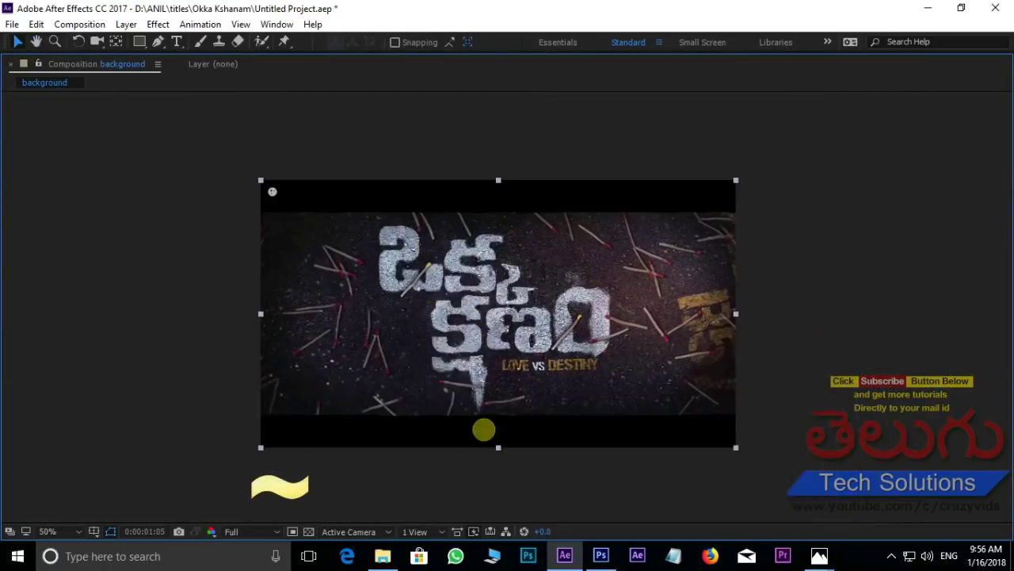
key("slash")
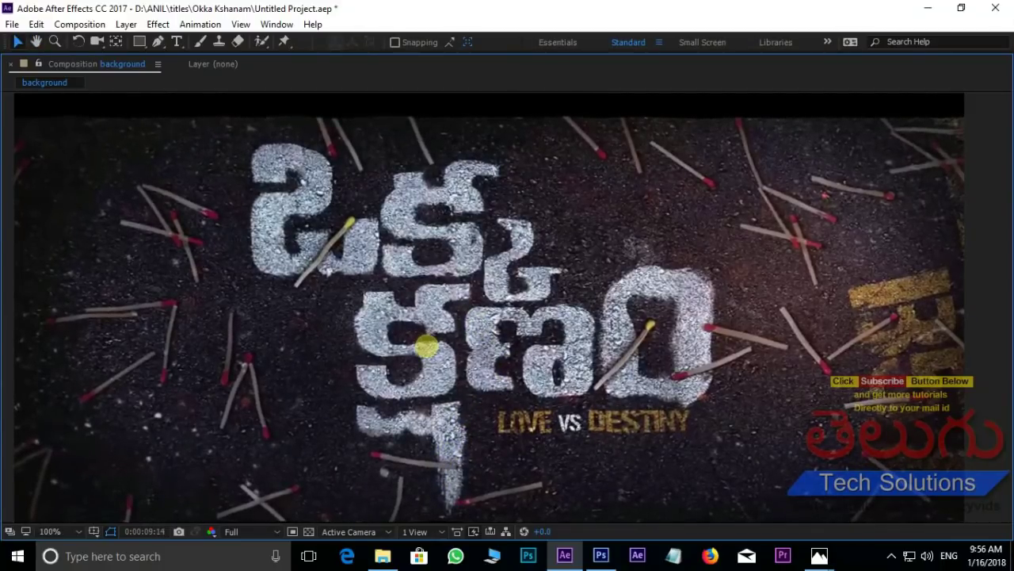
key("grave")
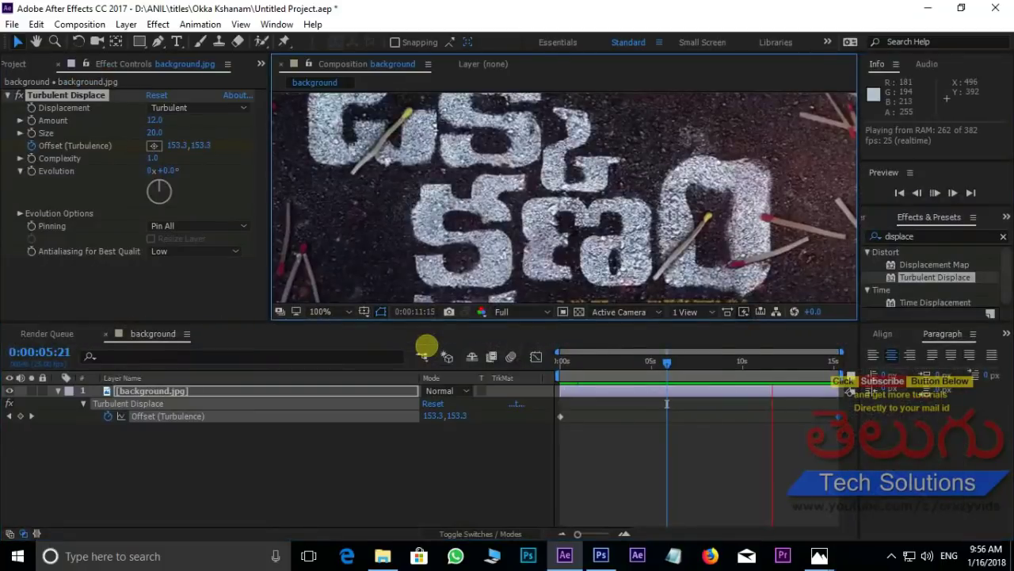
left_click(17, 64)
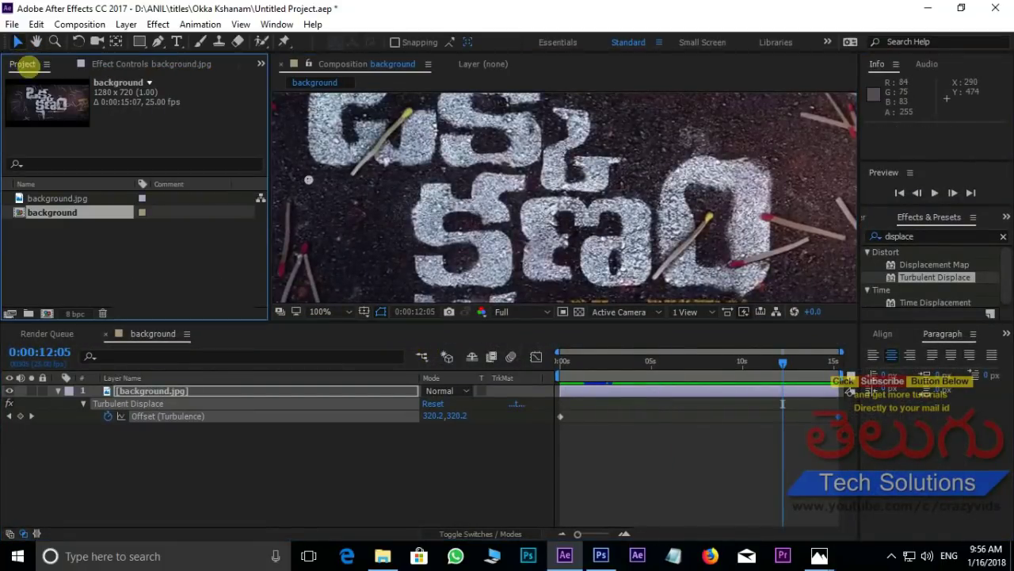
- Import Fire Flames Green Screen.mp4 and place it above the background layer
left_click(382, 556)
left_click(328, 168)
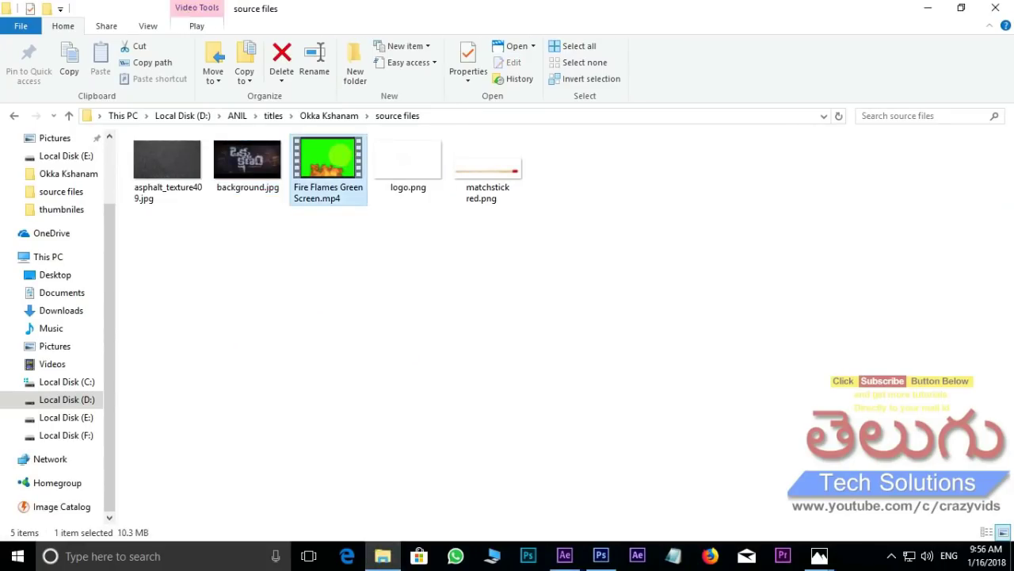
left_click_drag(328, 168, 107, 250)
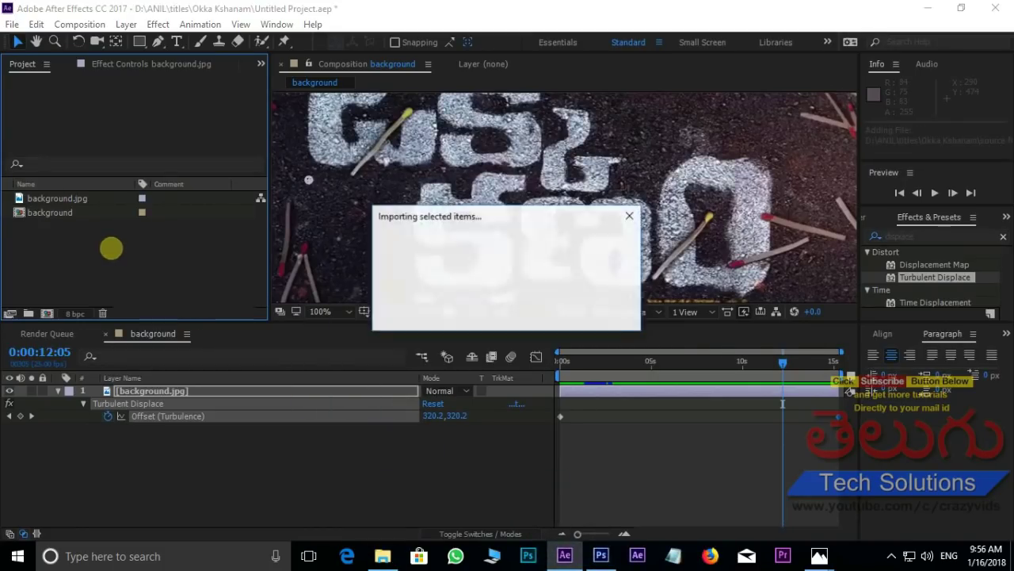
left_click_drag(79, 199, 151, 389)
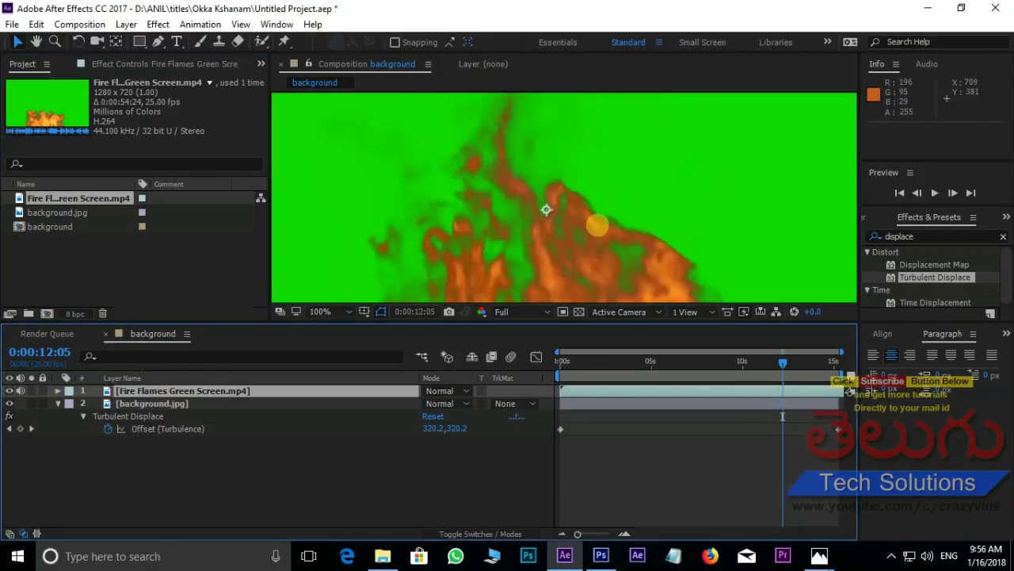
- Scale the fire clip to 140% at position 688,156, then search effects for 'key'
left_click_drag(679, 135, 726, 106)
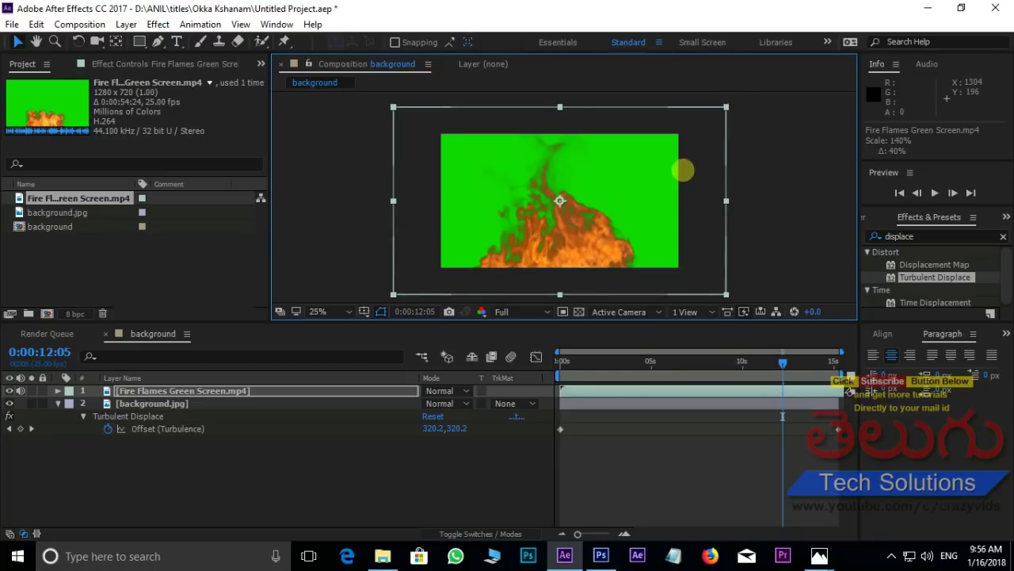
left_click_drag(675, 174, 657, 200)
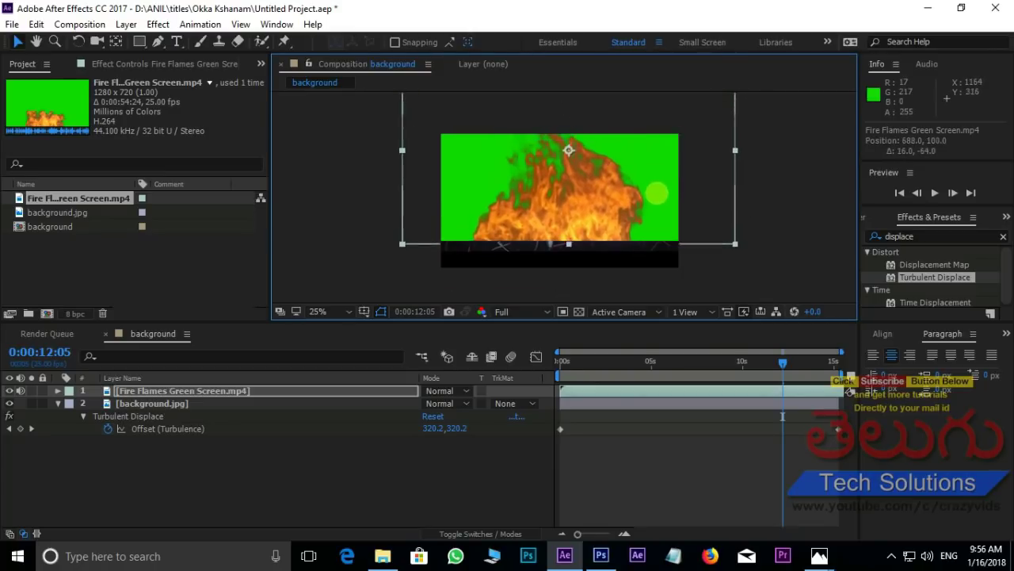
left_click_drag(657, 201, 596, 238)
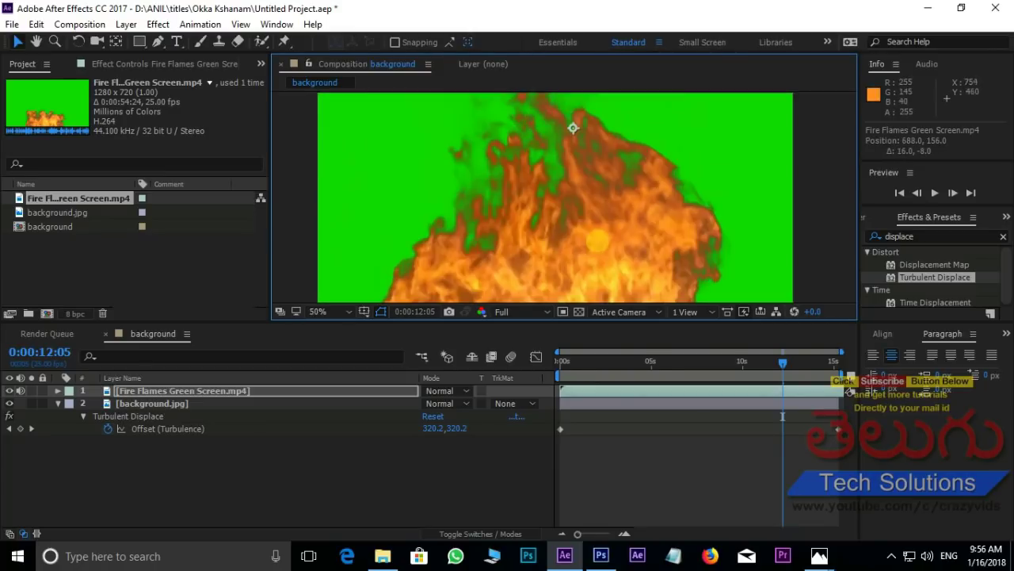
key("period")
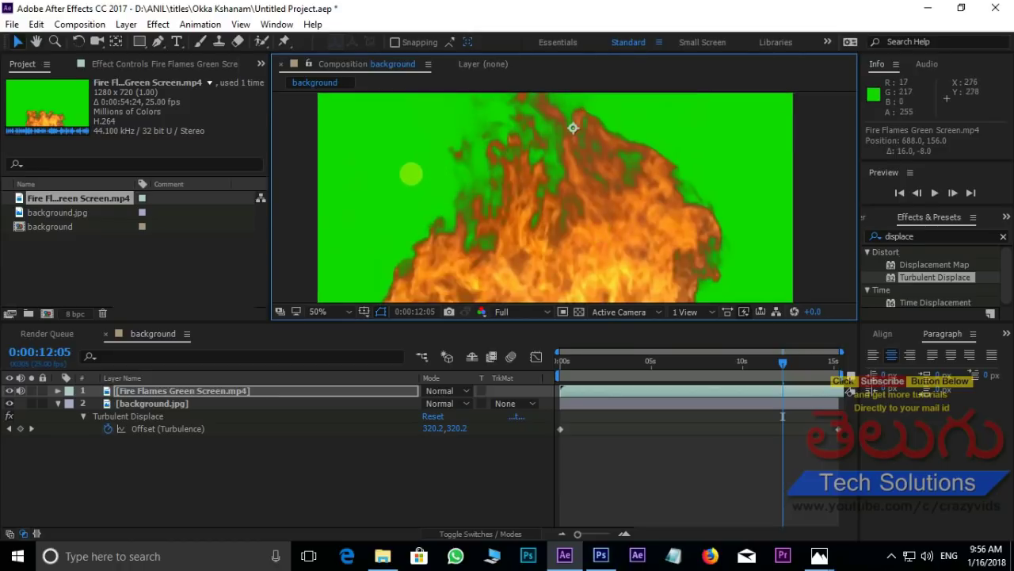
key("comma")
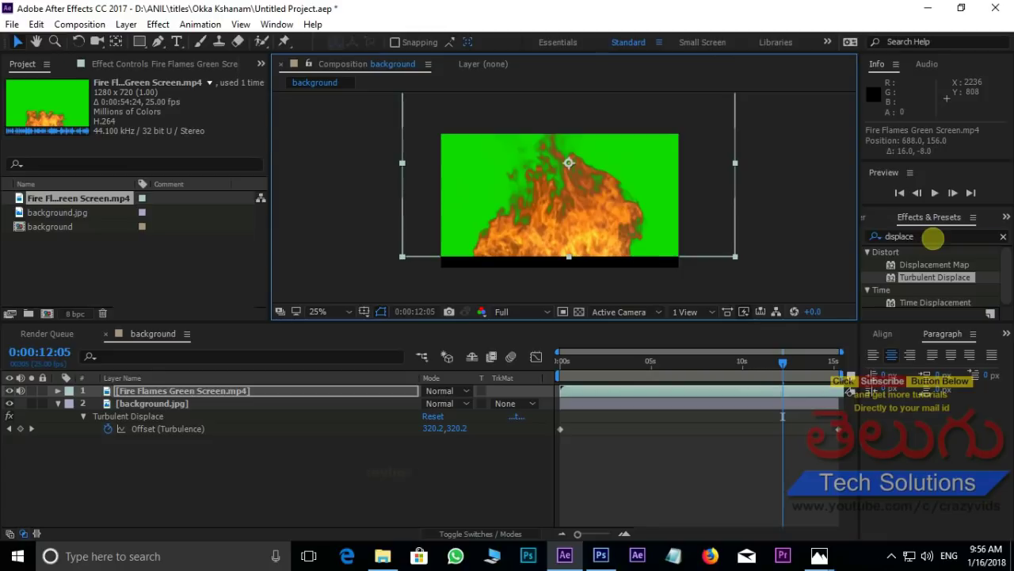
left_click(933, 236)
type("key")
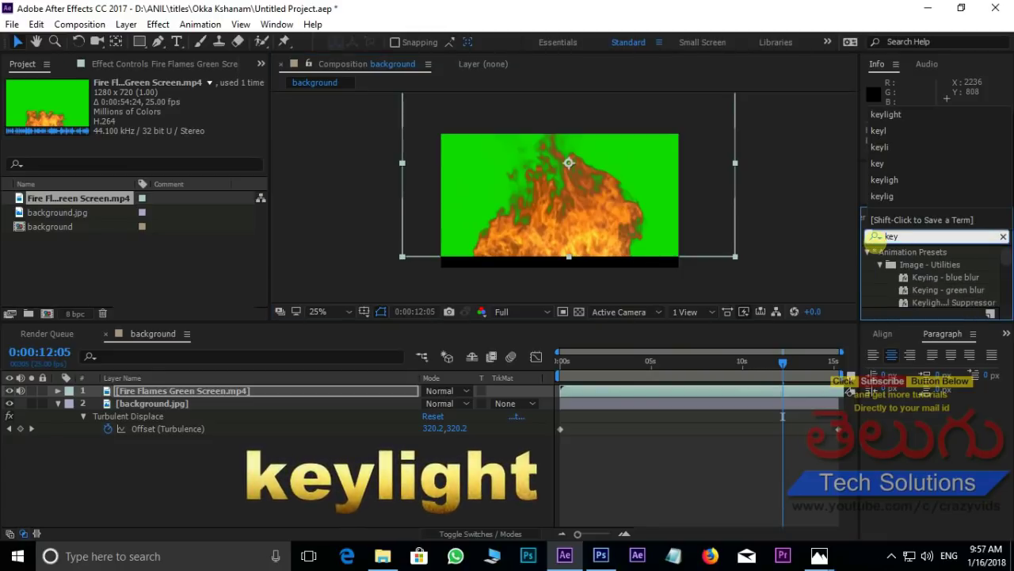
type("l")
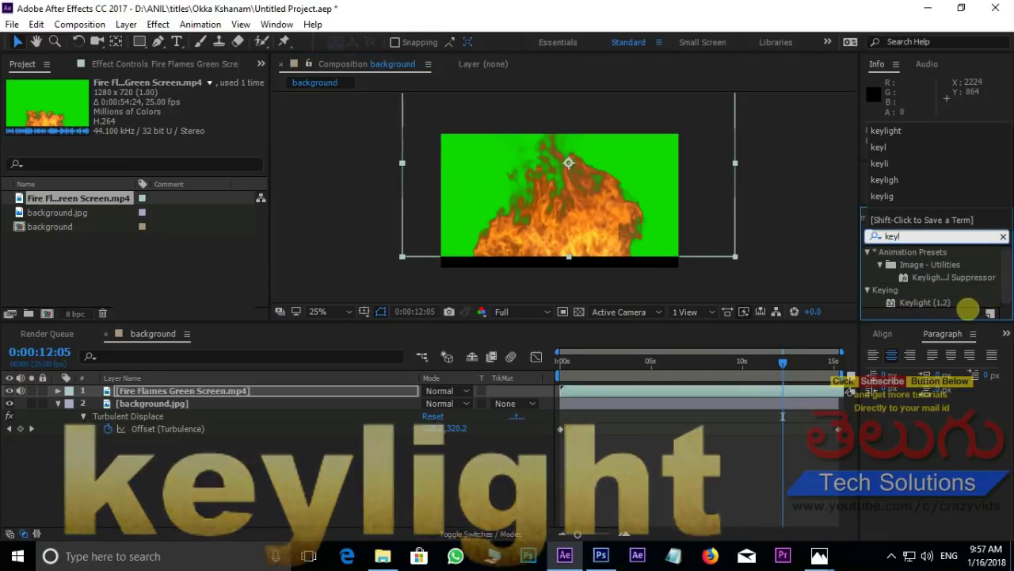
- Apply Keylight (1.2) to the fire clip and sample the green background as its Screen Colour
left_click(925, 303)
left_click_drag(926, 303, 688, 206)
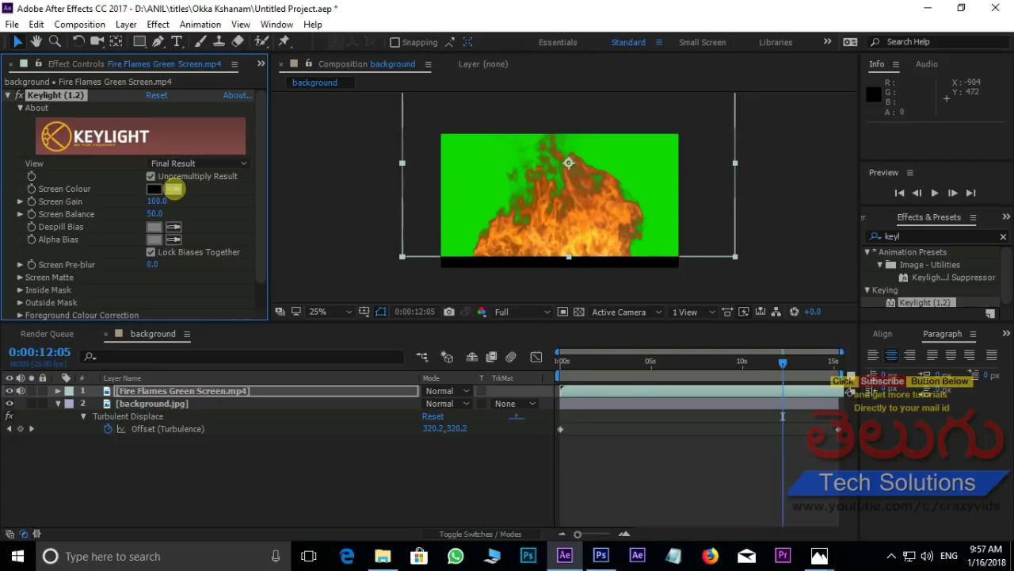
left_click(173, 188)
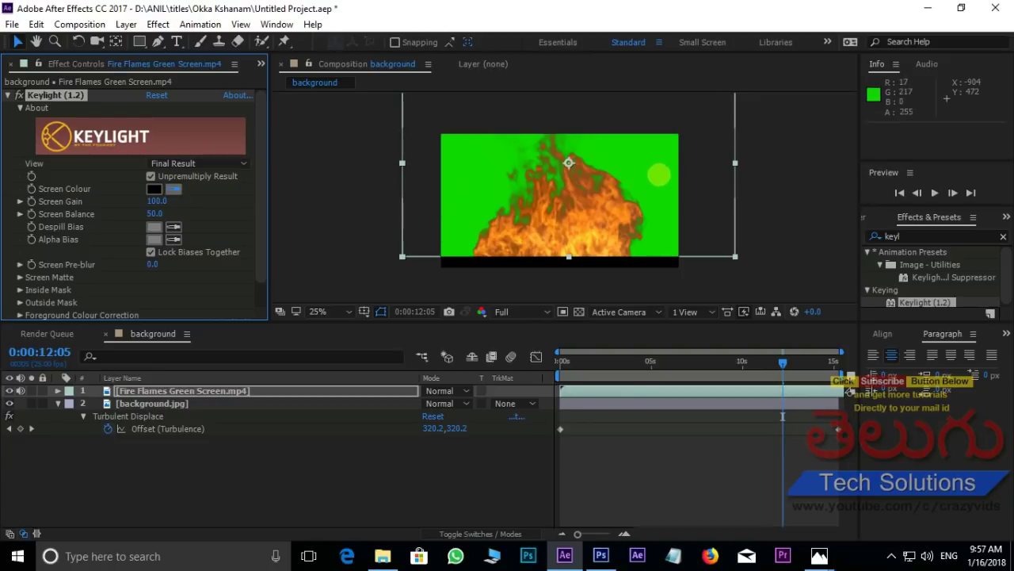
left_click(660, 174)
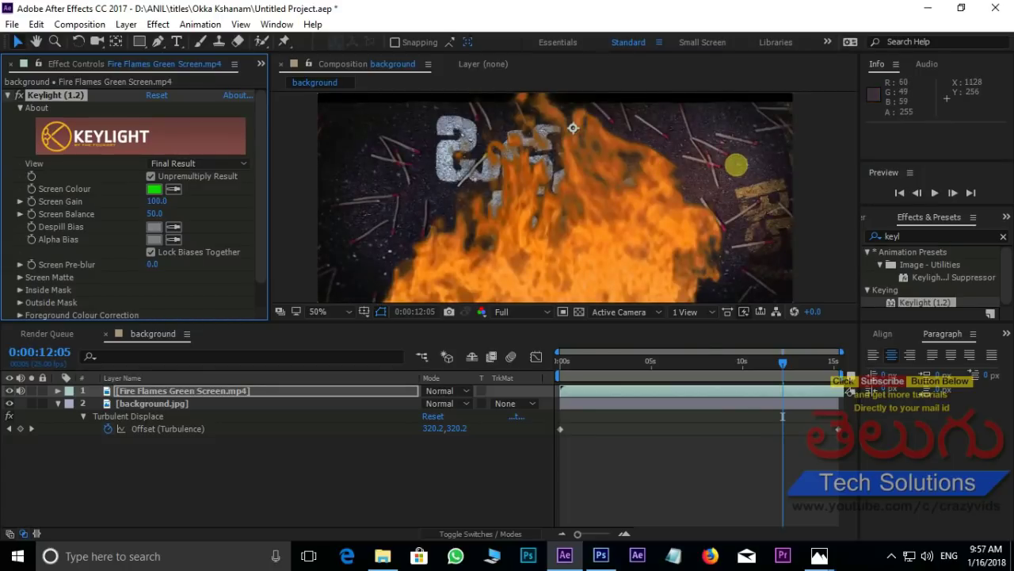
key("ctrl+z")
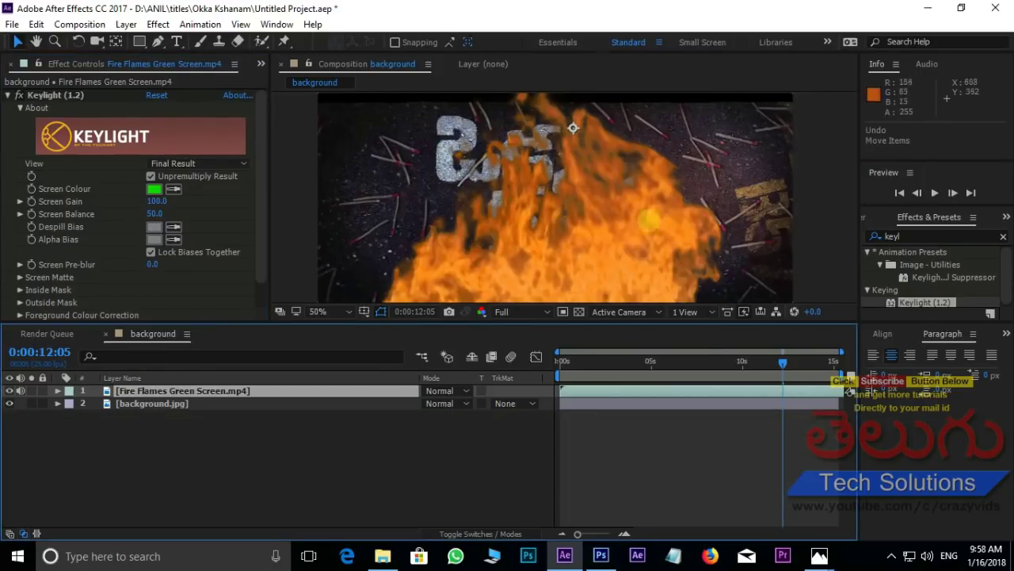
left_click(870, 235)
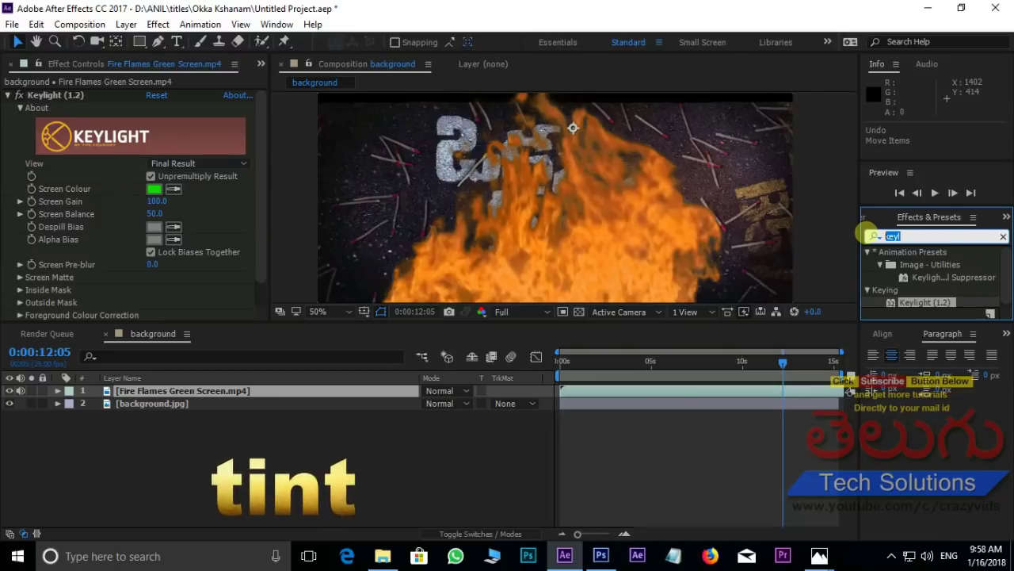
- Add a Tint effect to turn the Fire Flames layer grey and move it beneath background.jpg
type("tint")
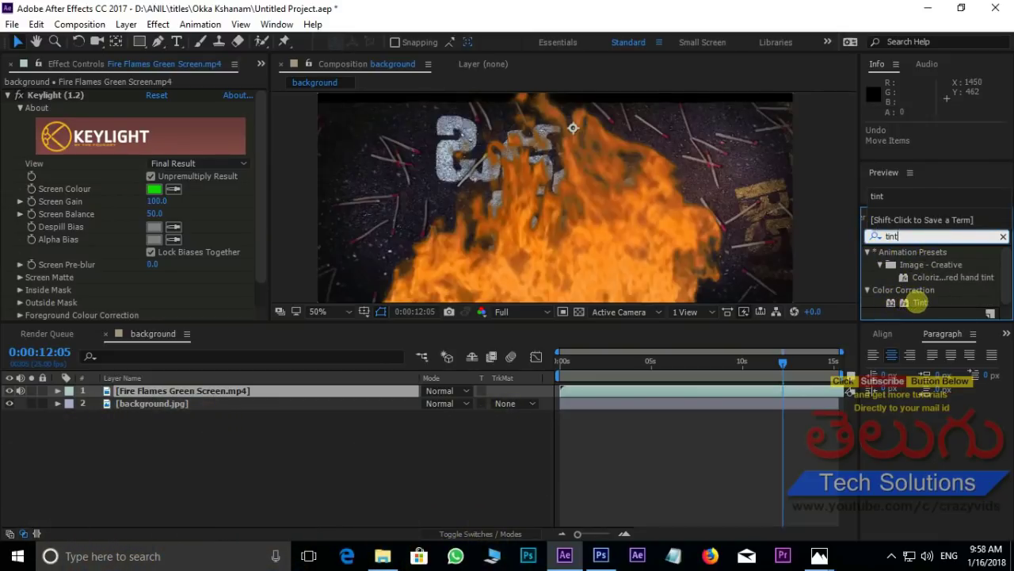
left_click_drag(917, 302, 293, 394)
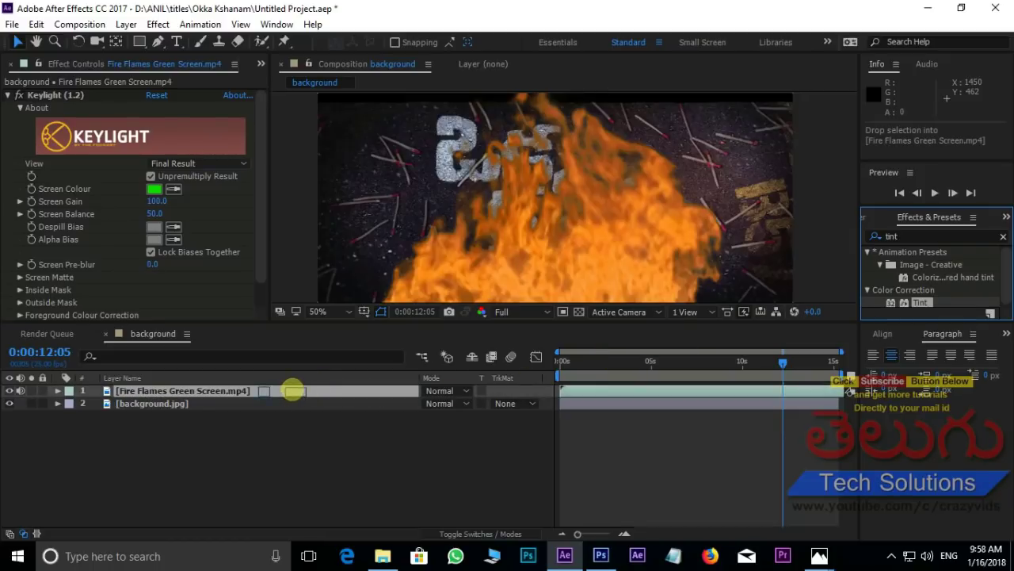
left_click_drag(292, 390, 293, 391)
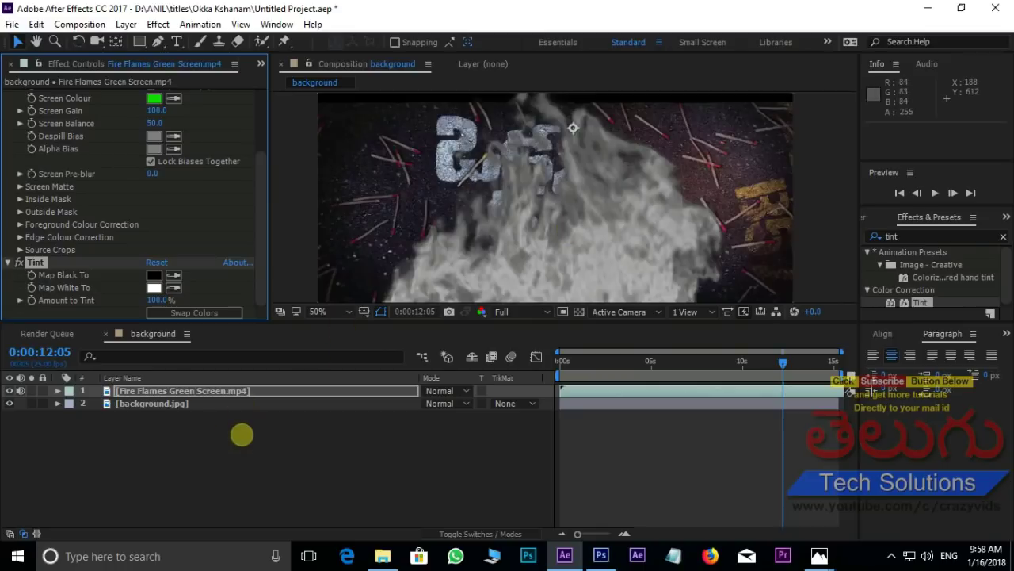
left_click_drag(247, 389, 256, 441)
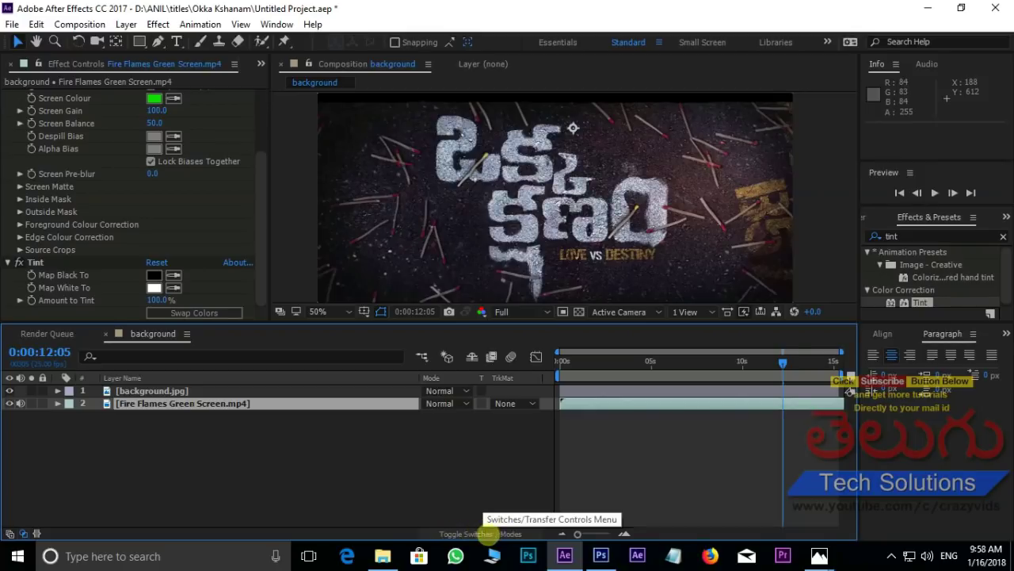
- Set the Fire Flames layer's track matte to Luma Matte [background.jpg]
left_click(492, 532)
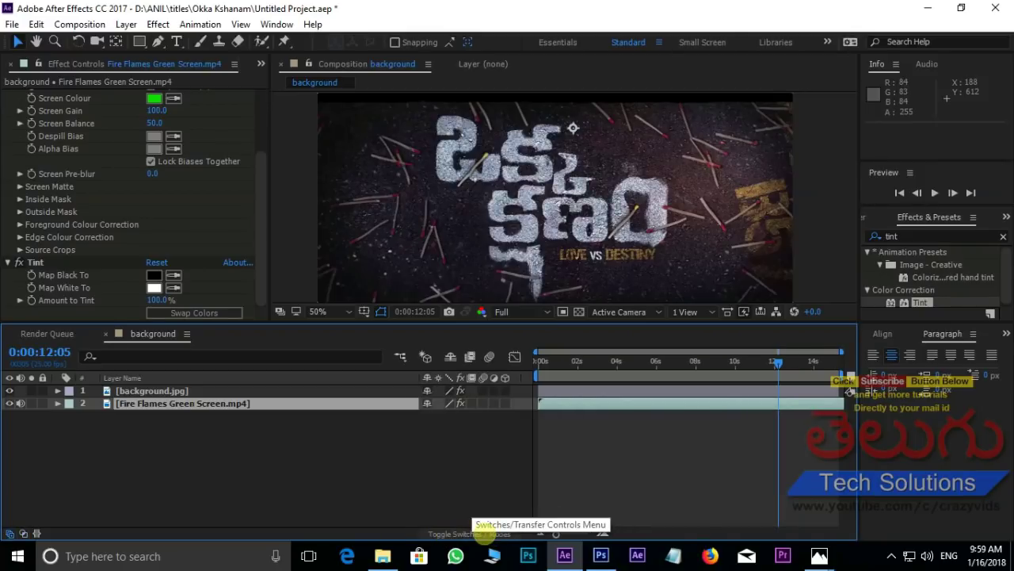
left_click(483, 532)
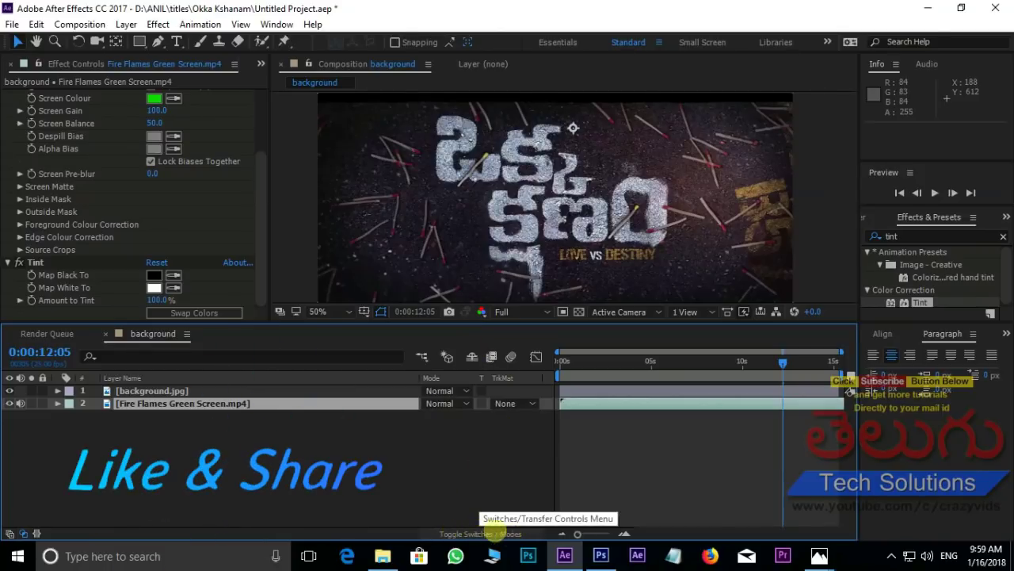
right_click(526, 378)
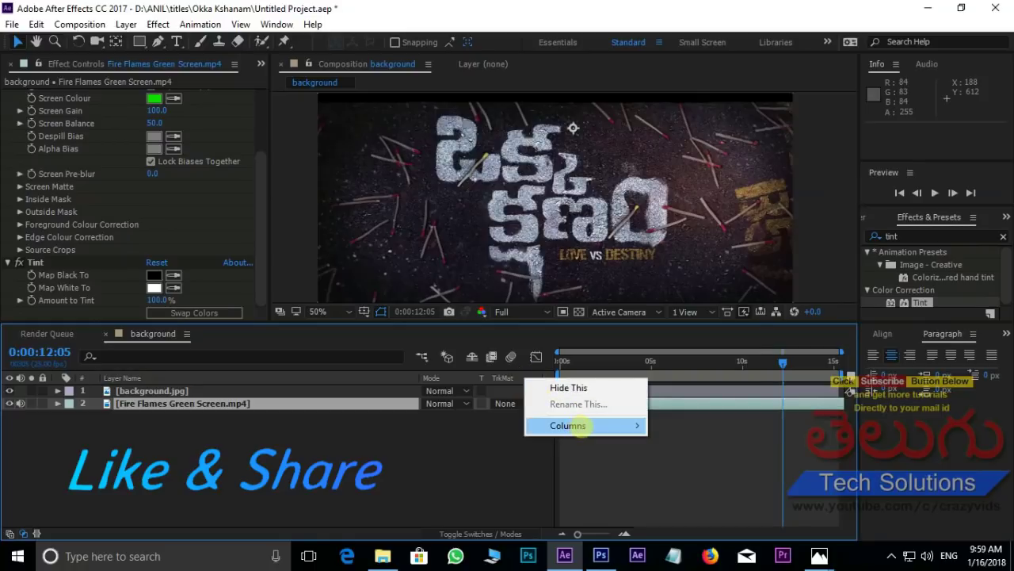
mouse_move(568, 425)
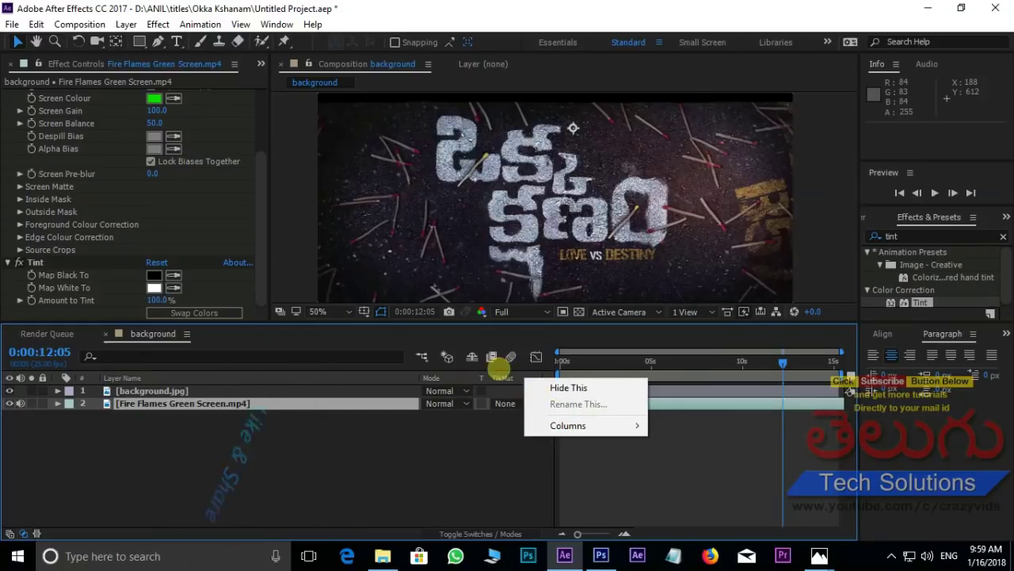
left_click(373, 447)
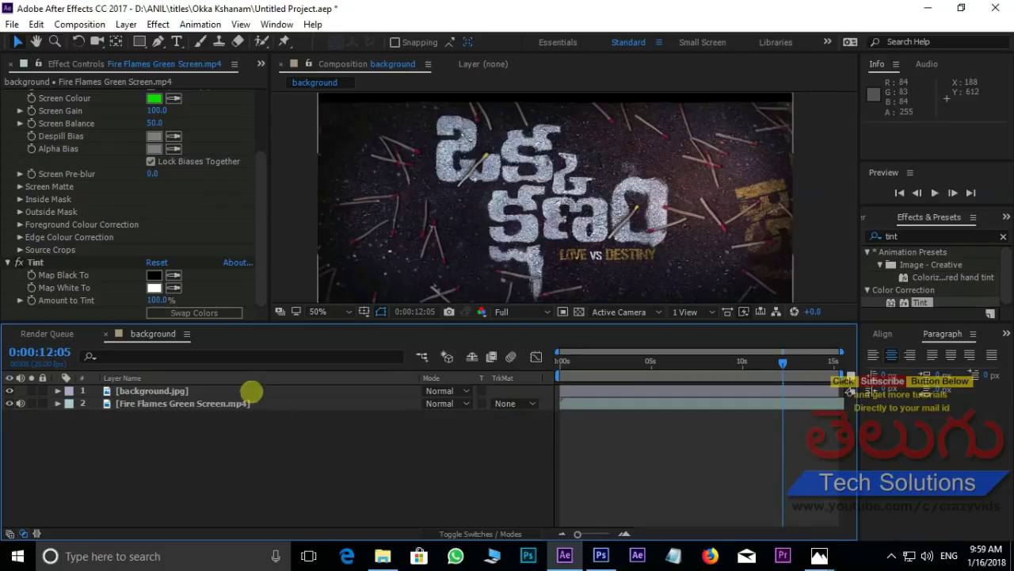
left_click(261, 403)
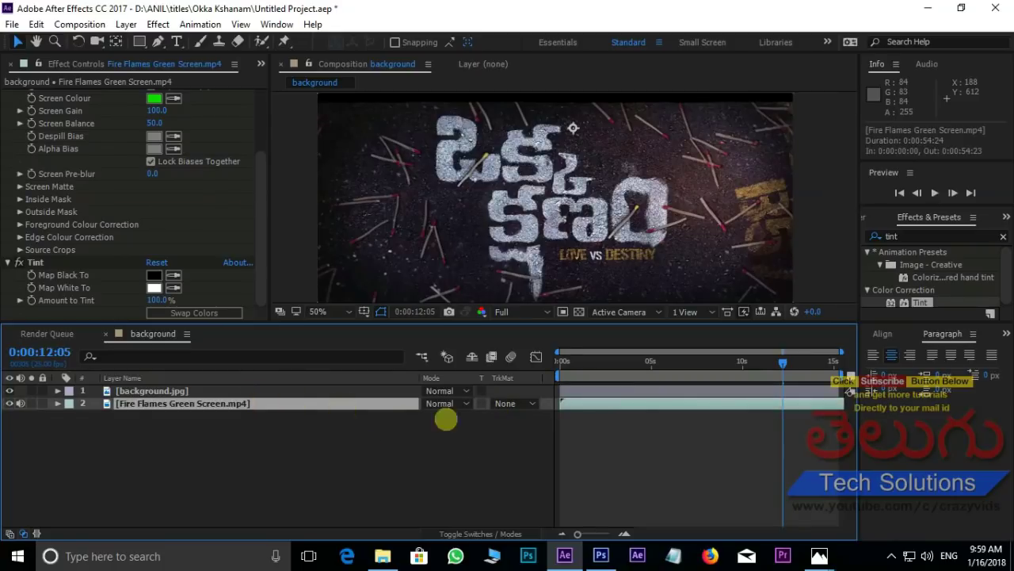
left_click(526, 400)
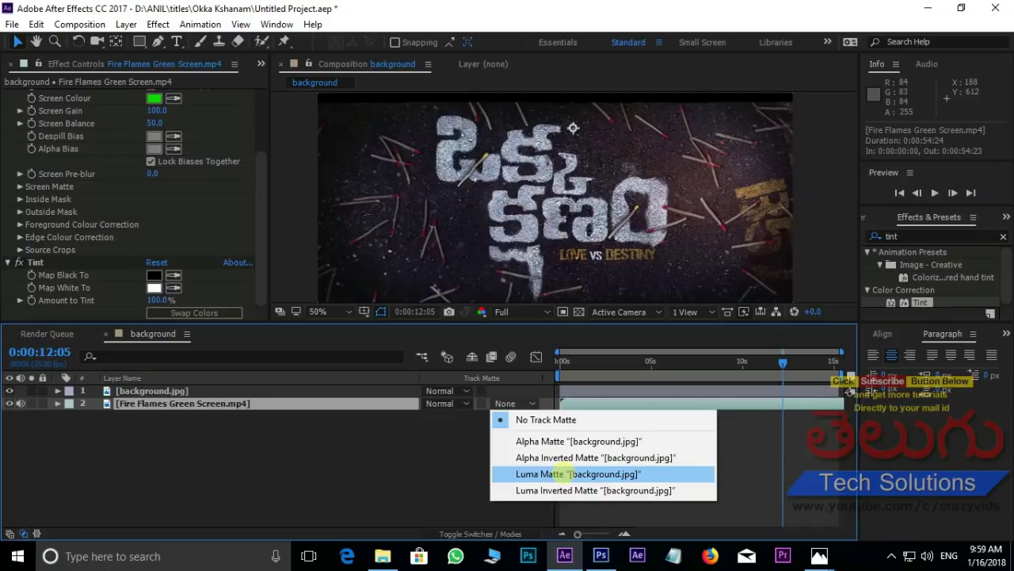
left_click(555, 473)
- Preview the composition from frame 0 to check the flames revealing the logo
key("comma")
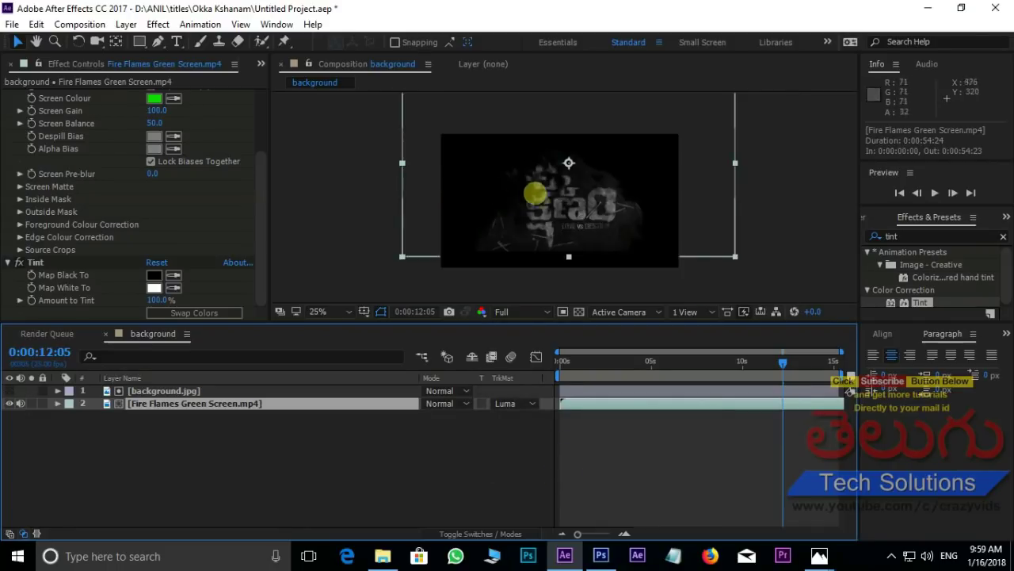
key("period")
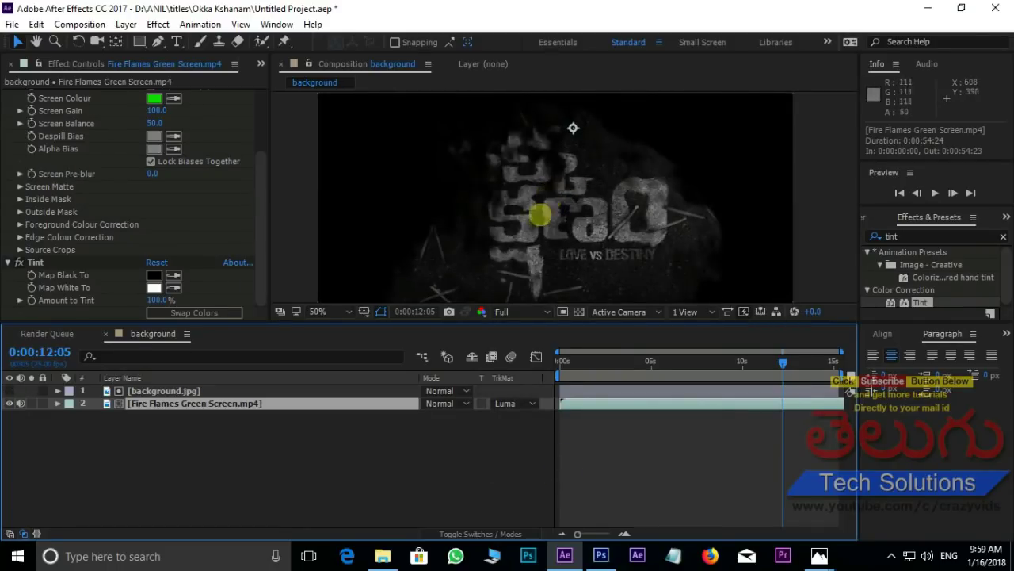
left_click_drag(786, 358, 513, 361)
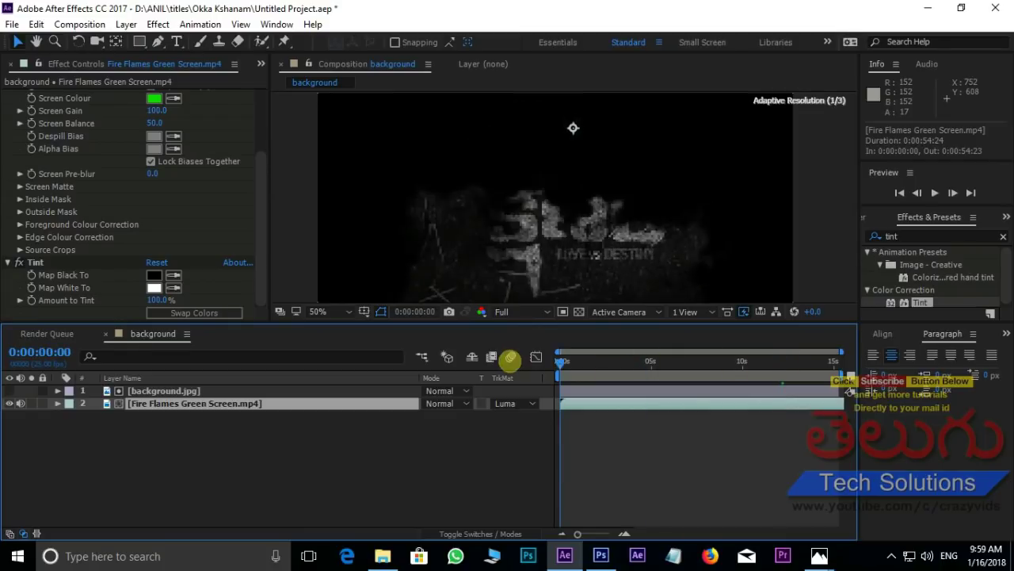
key("space")
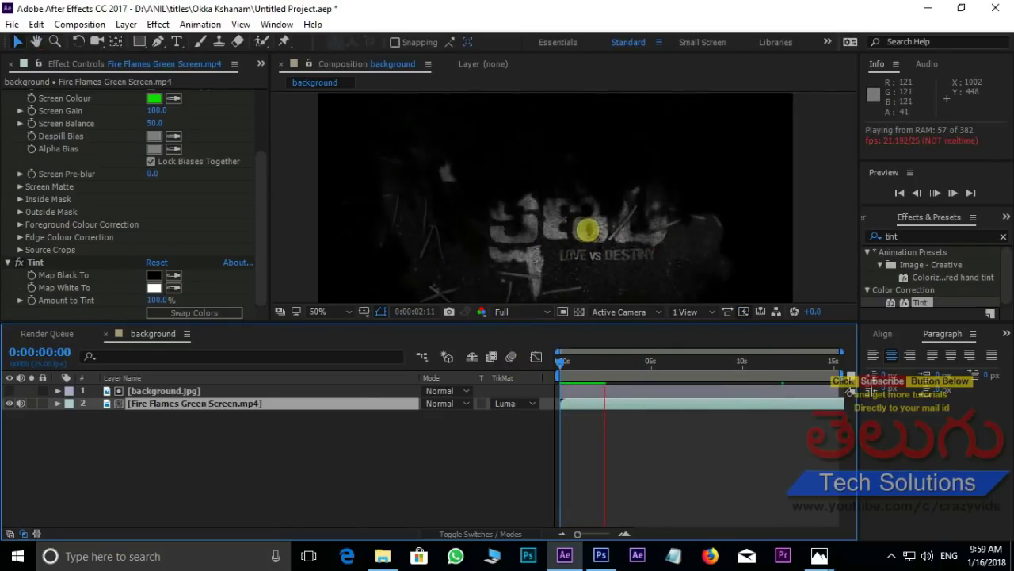
key("space")
left_click(233, 444)
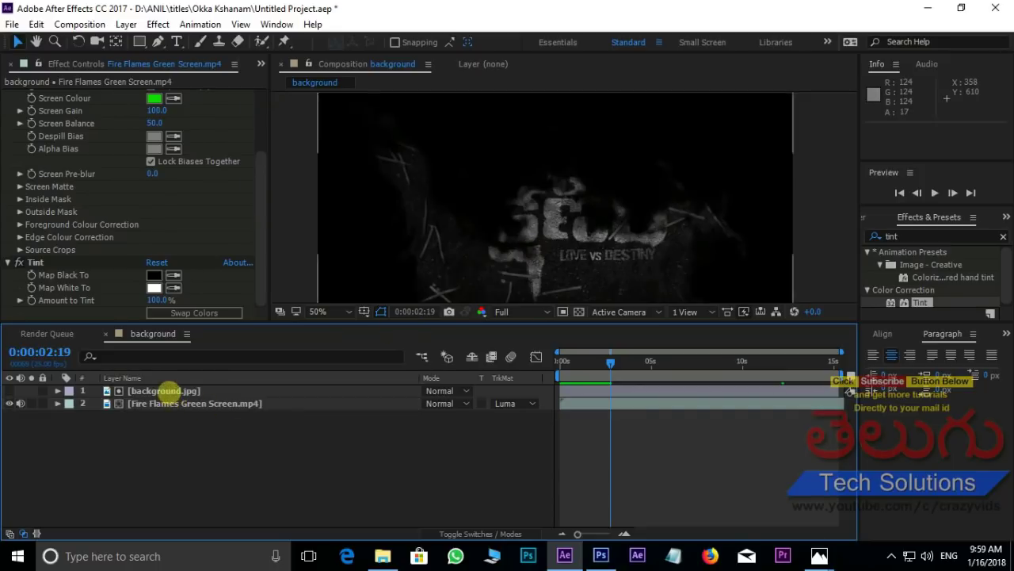
- Duplicate background.jpg, move the copy below the Fire Flames layer and make it visible
left_click(163, 390)
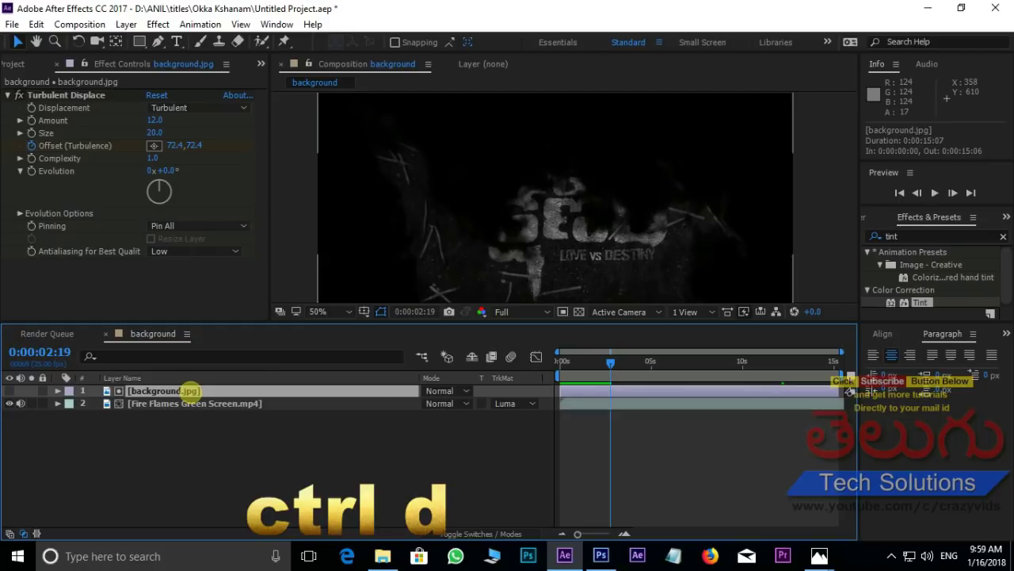
key("ctrl+d")
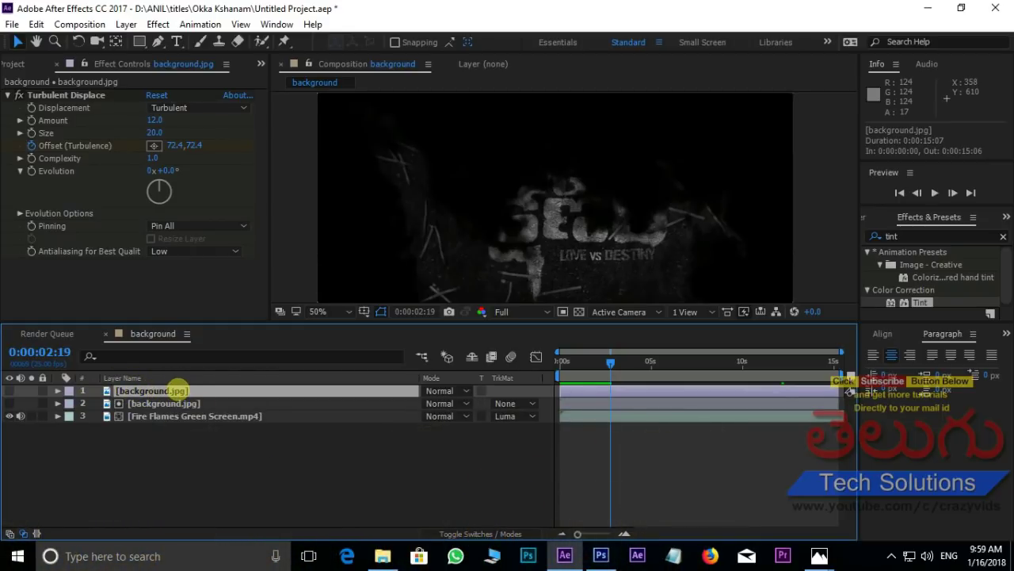
left_click_drag(175, 391, 169, 448)
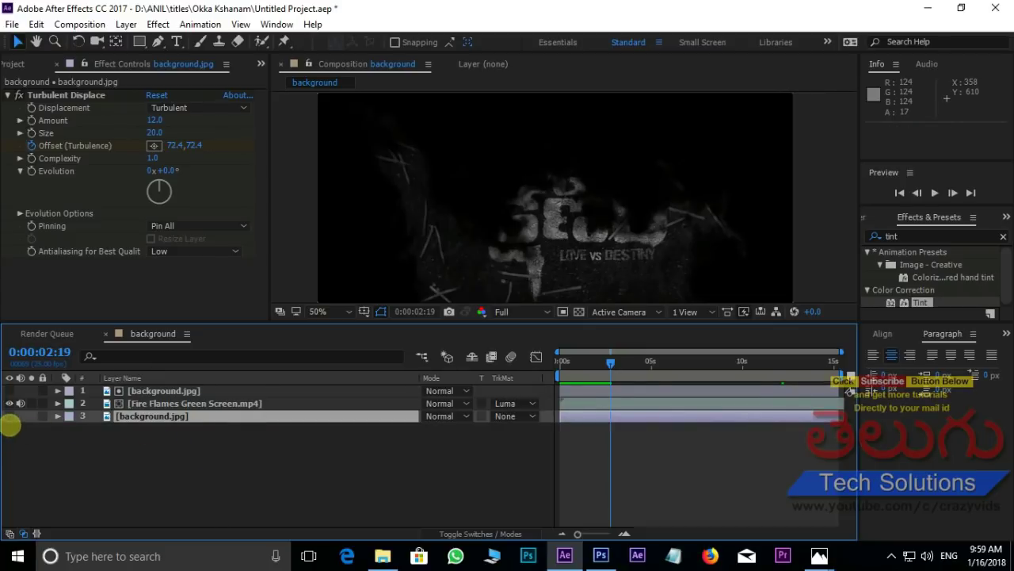
left_click(10, 416)
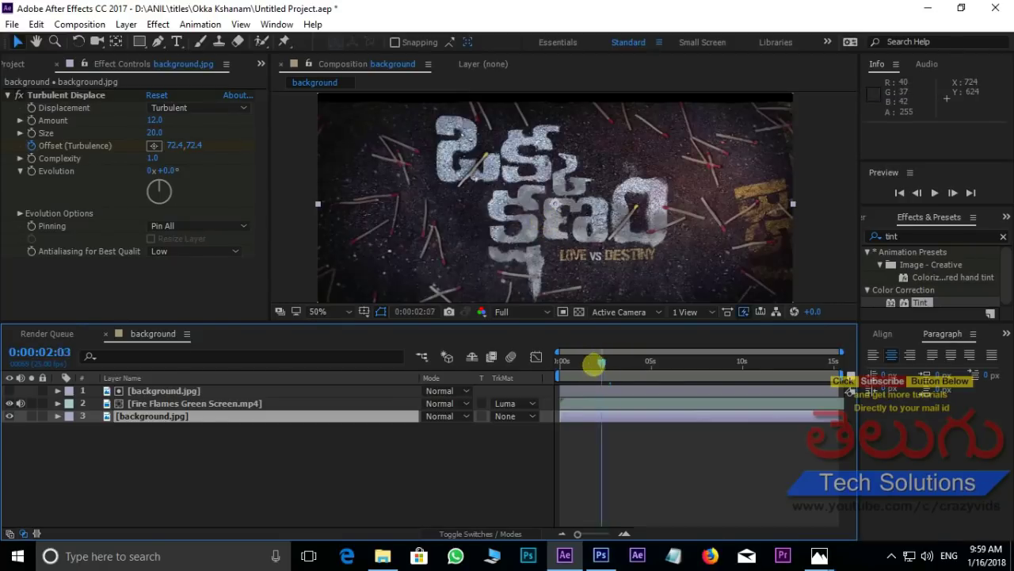
- Preview the composition from the start with the full logo beneath the flames
left_click_drag(608, 363, 539, 358)
key("space")
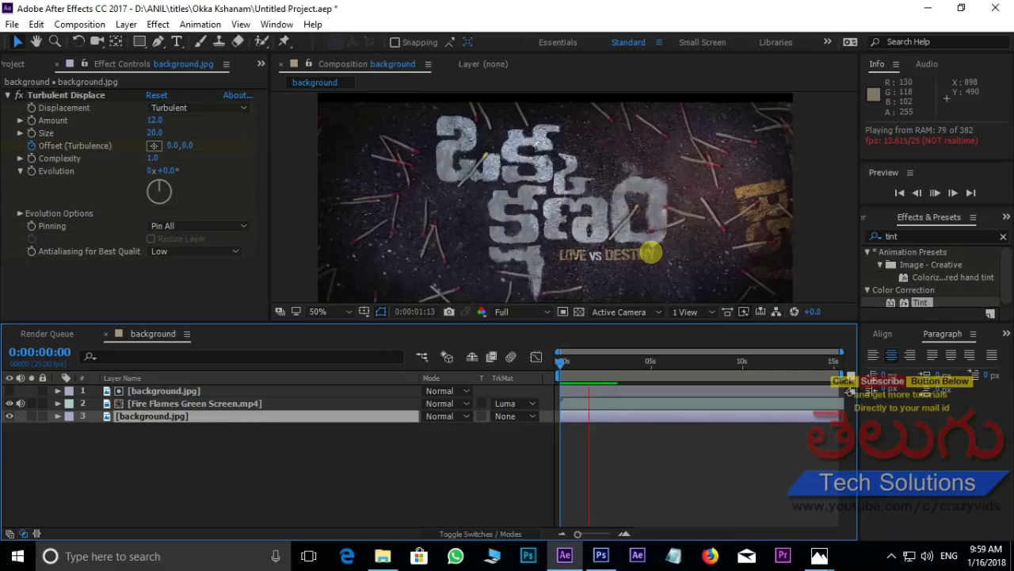
key("space")
scroll(593, 250, "up", 2)
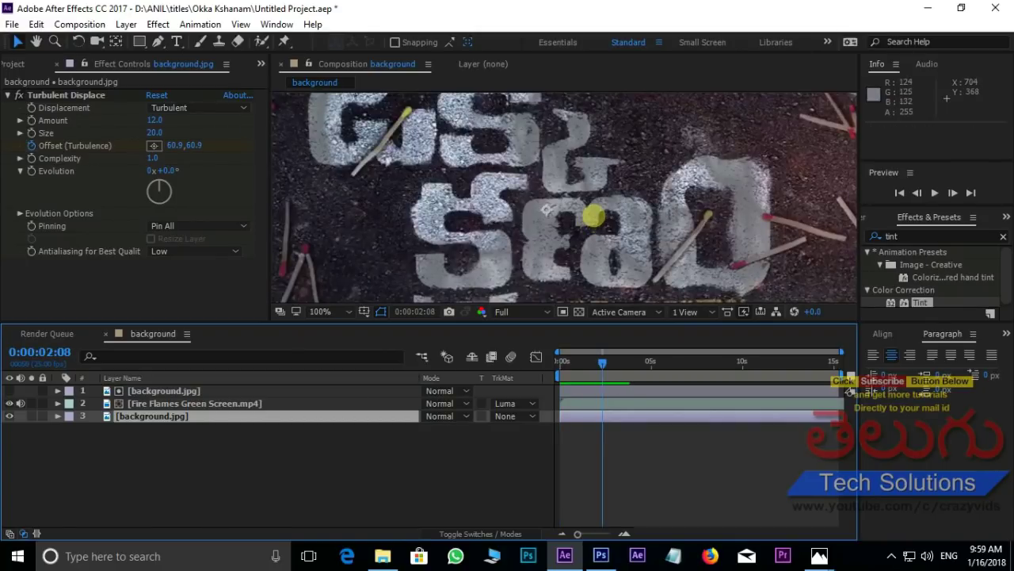
scroll(594, 216, "down", 2)
scroll(593, 216, "up", 2)
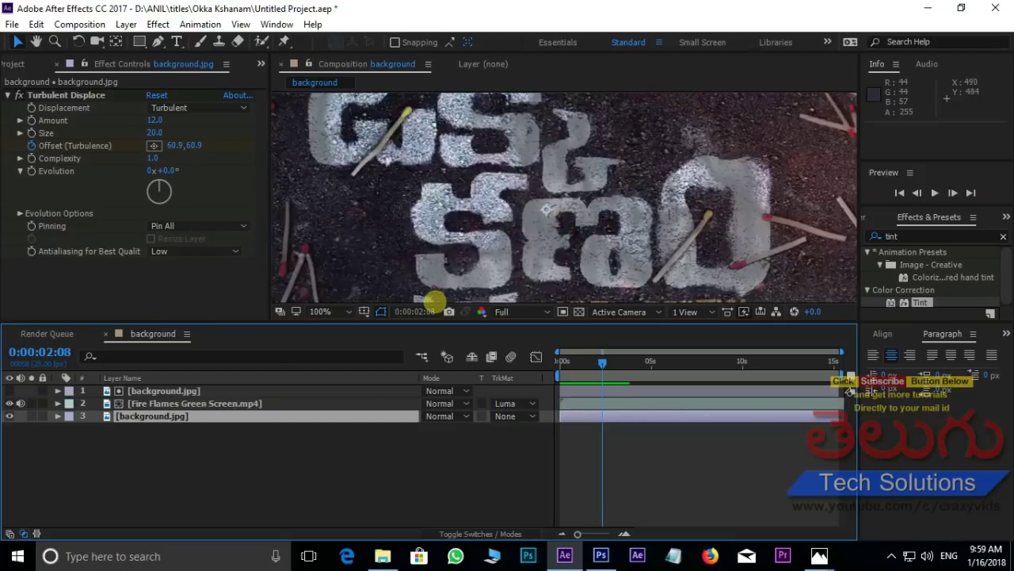
- Lower the Fire Flames Green Screen.mp4 layer's Opacity to 40%
left_click(214, 403)
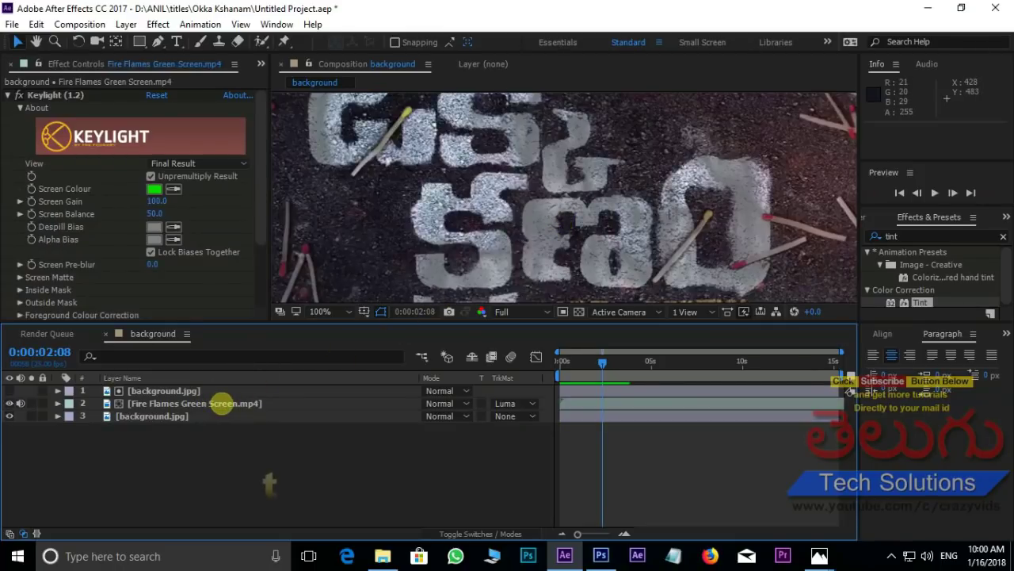
left_click(222, 403)
key("t")
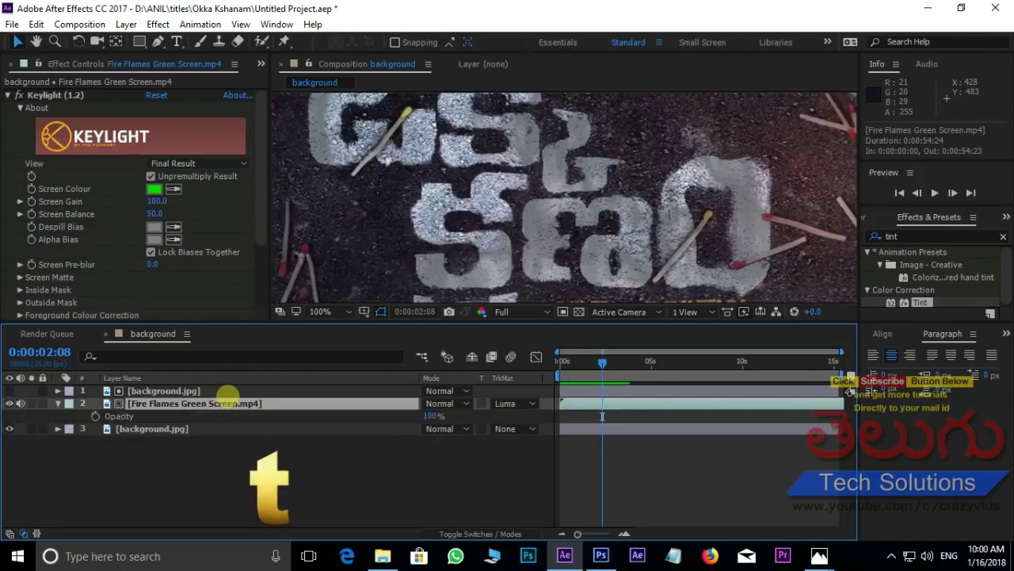
left_click_drag(430, 415, 393, 418)
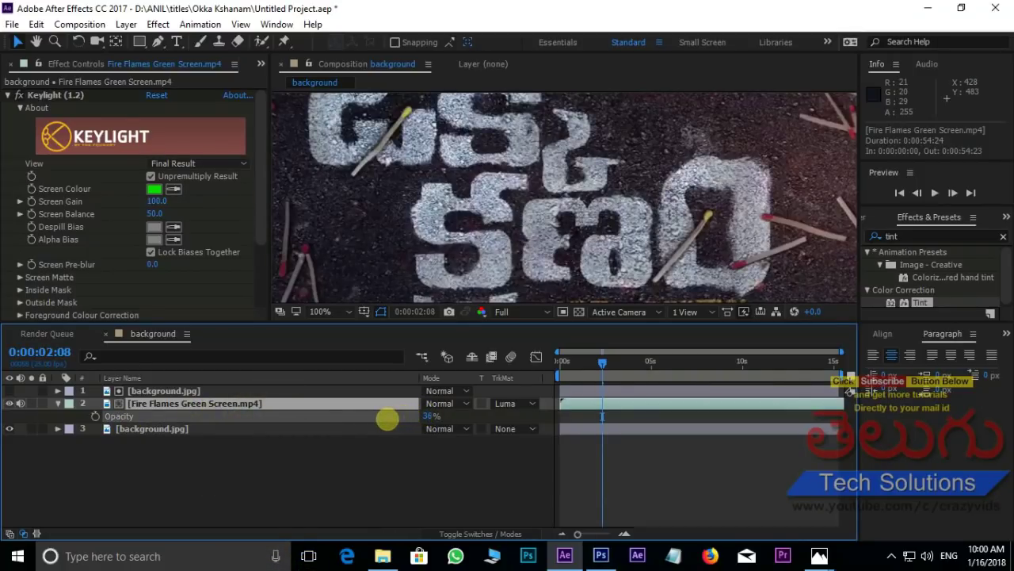
left_click(428, 415)
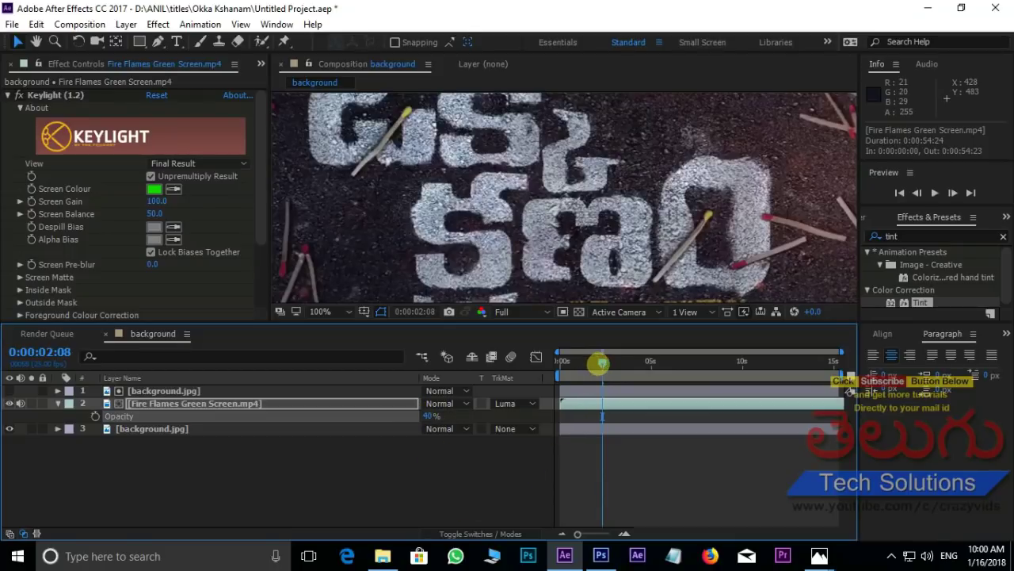
- Preview the softened flames from the start, stopping at 0:00:03:24
left_click_drag(600, 361, 481, 363)
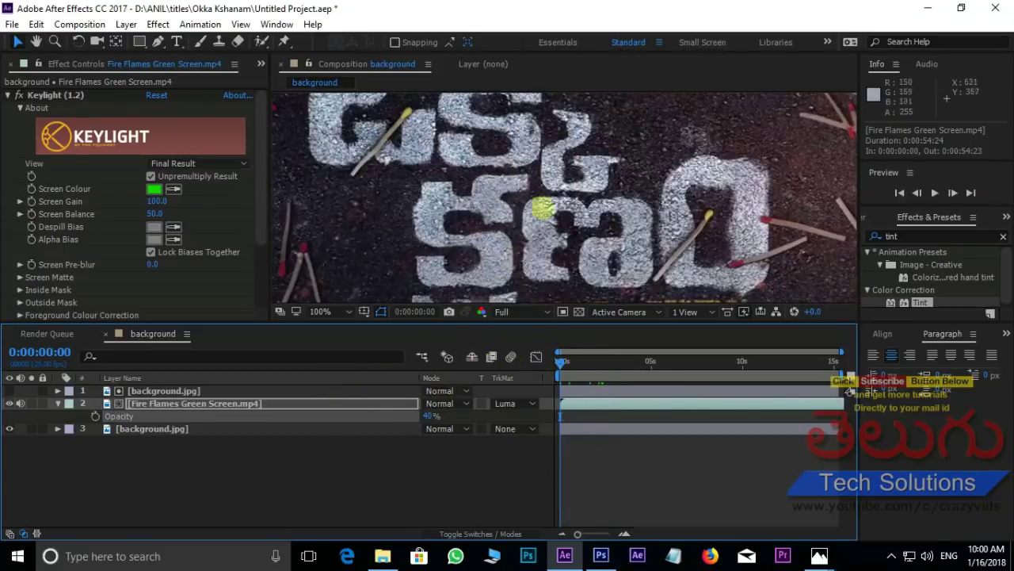
scroll(527, 221, "down", 2)
key("space")
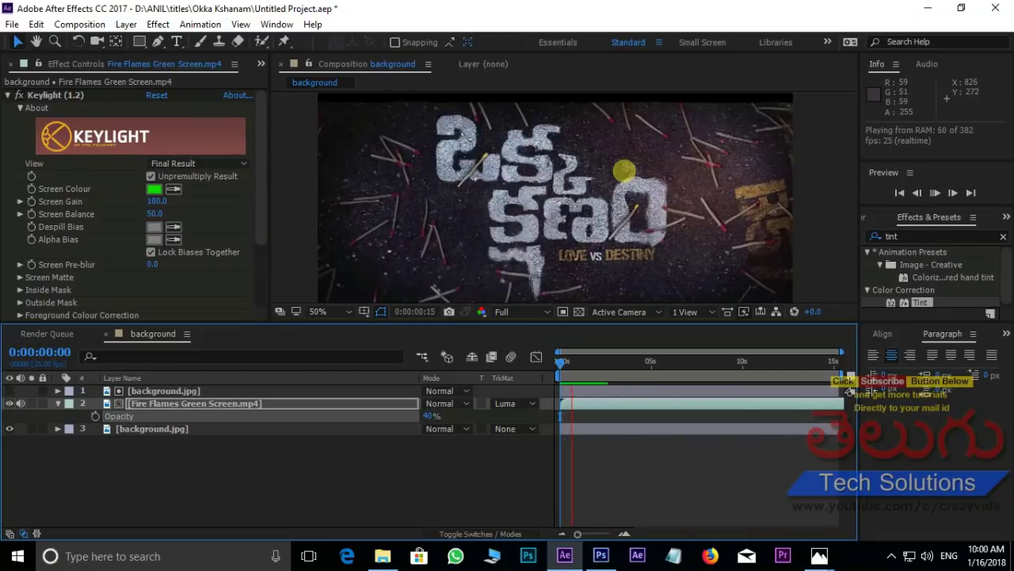
scroll(594, 199, "up", 2)
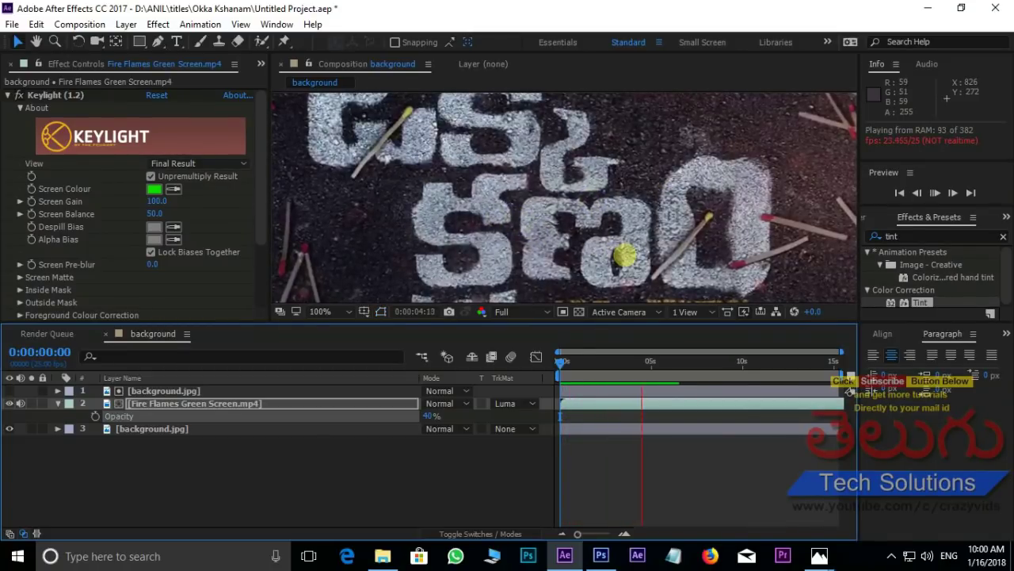
left_click(632, 361)
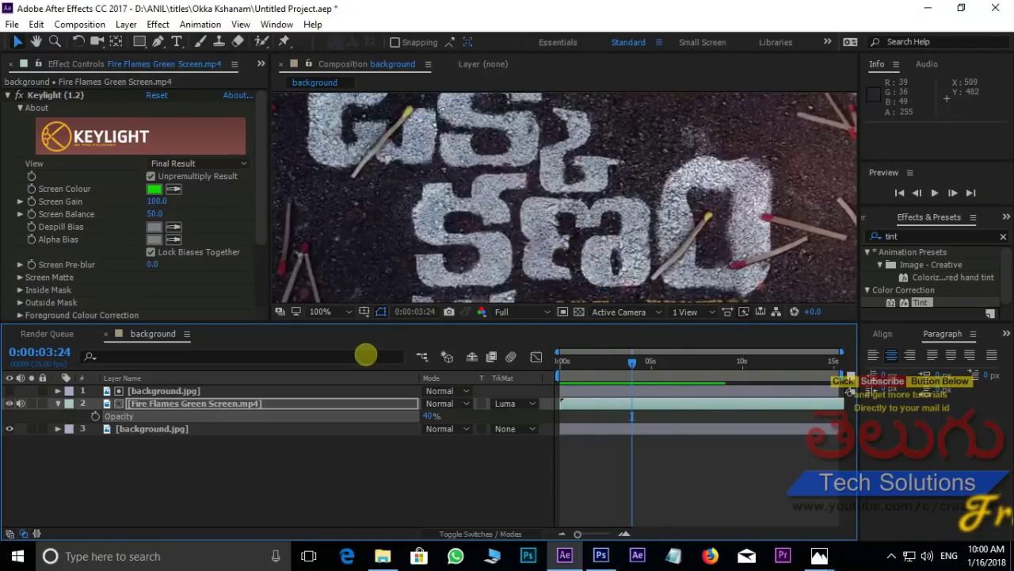
left_click(192, 403)
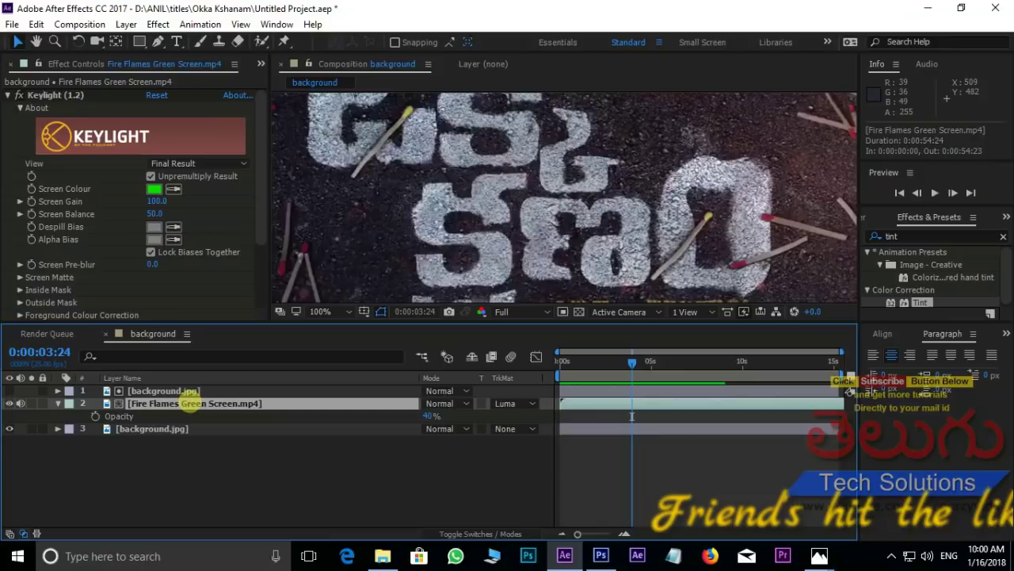
- Set the Fire Flames layer's Time Stretch factor to 200%
right_click(192, 403)
mouse_move(229, 137)
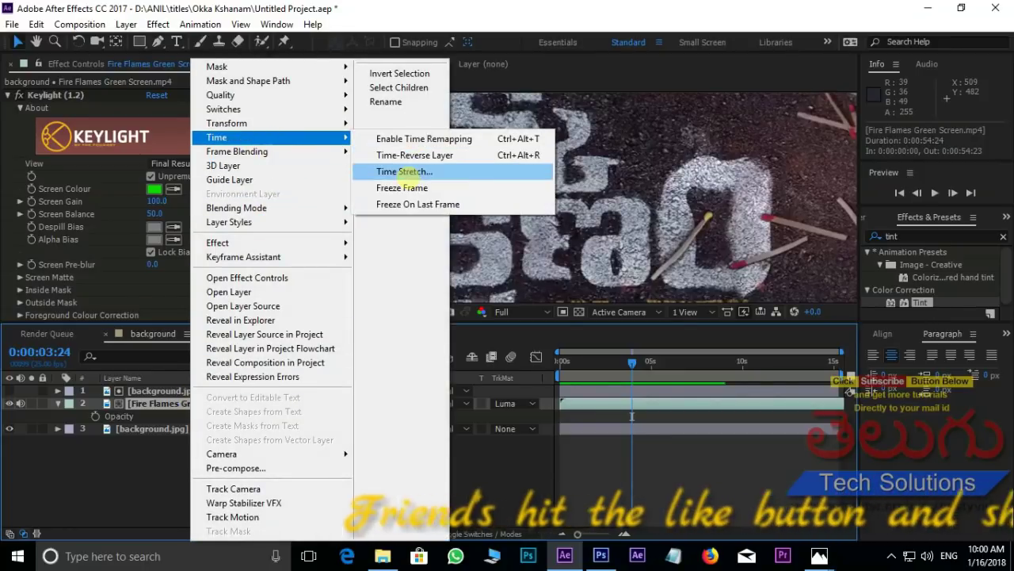
left_click(414, 169)
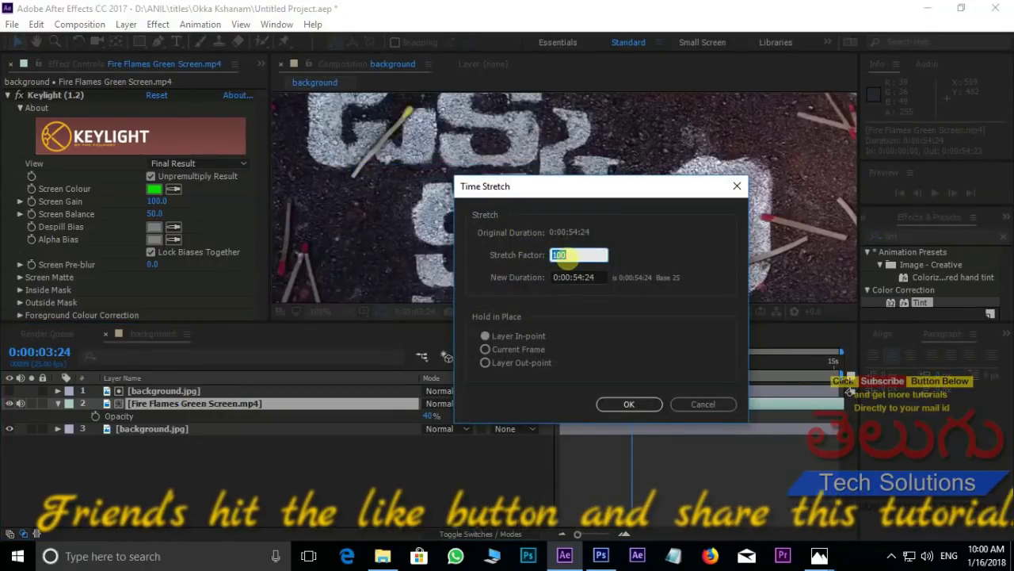
type("2")
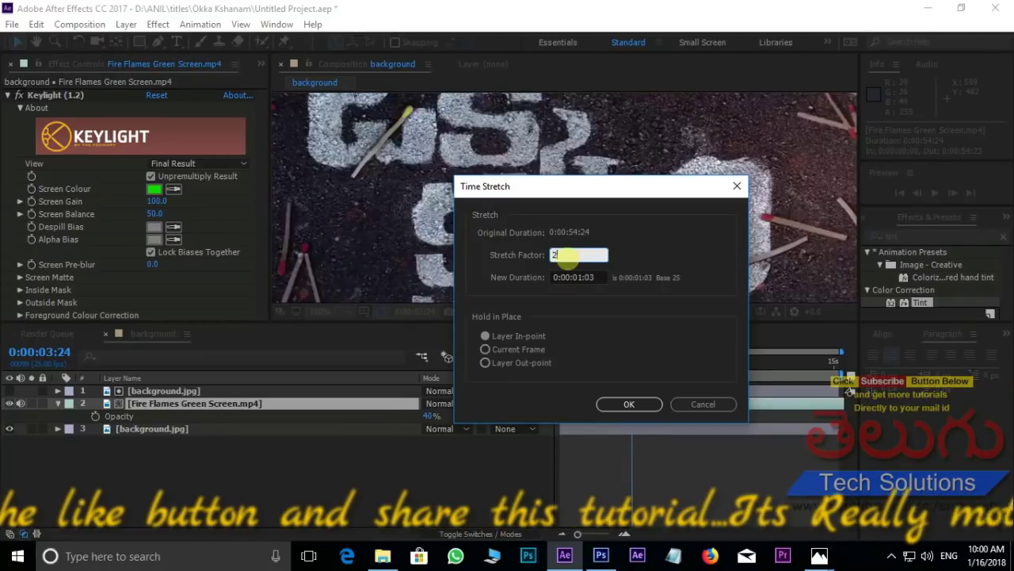
type("00")
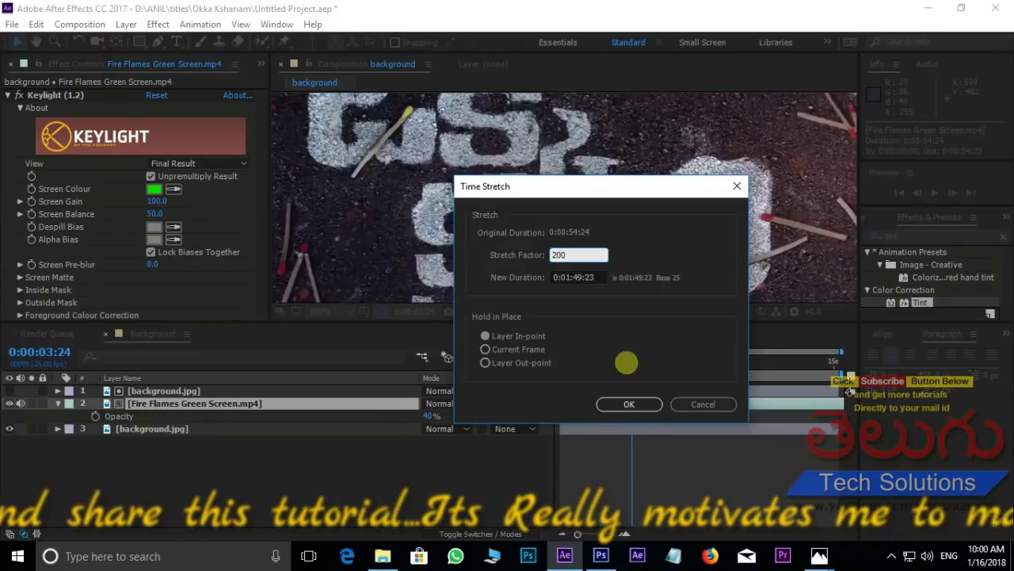
left_click(629, 404)
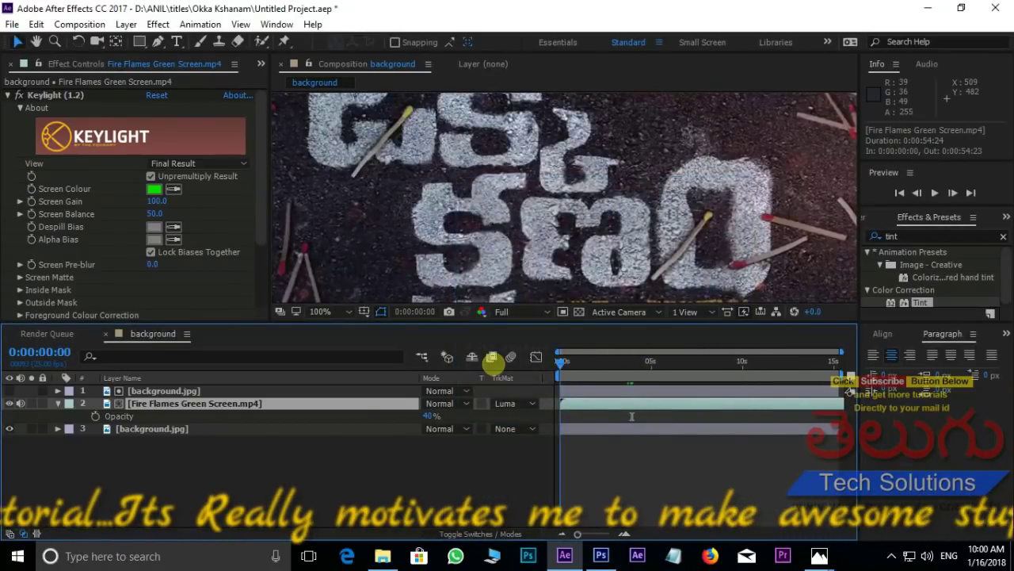
- Preview the half-speed flames from the first frame
key("Home")
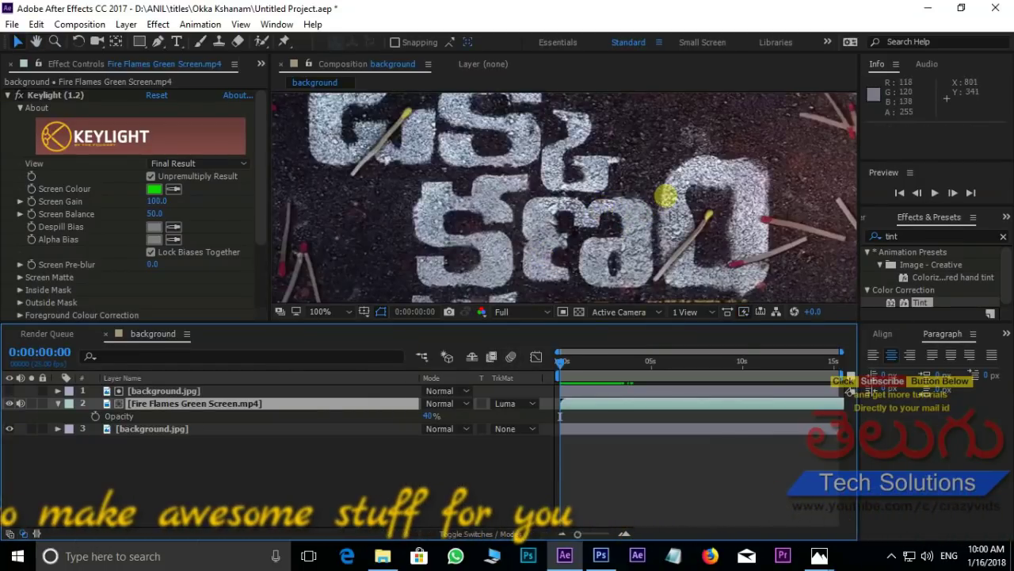
key("space")
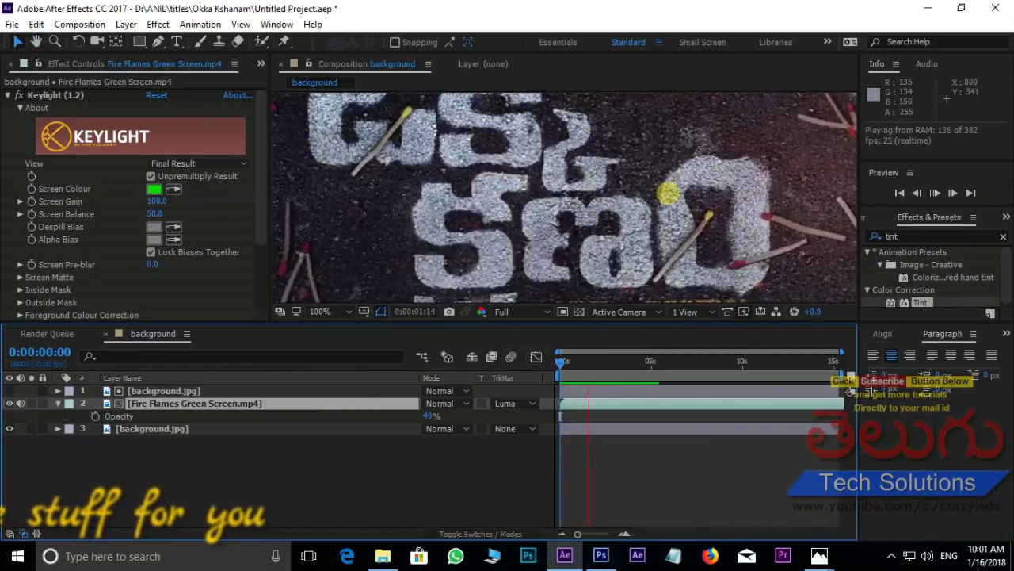
left_click_drag(560, 415, 583, 415)
key("comma")
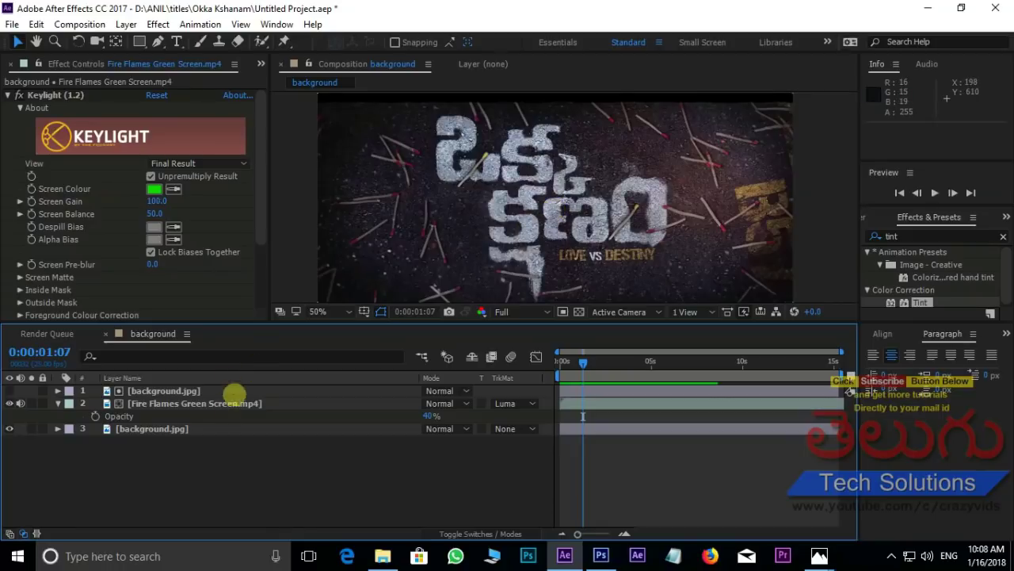
right_click(215, 470)
- Create a black 1280×720 solid named white and hide the Fire Flames layer's video
mouse_move(277, 330)
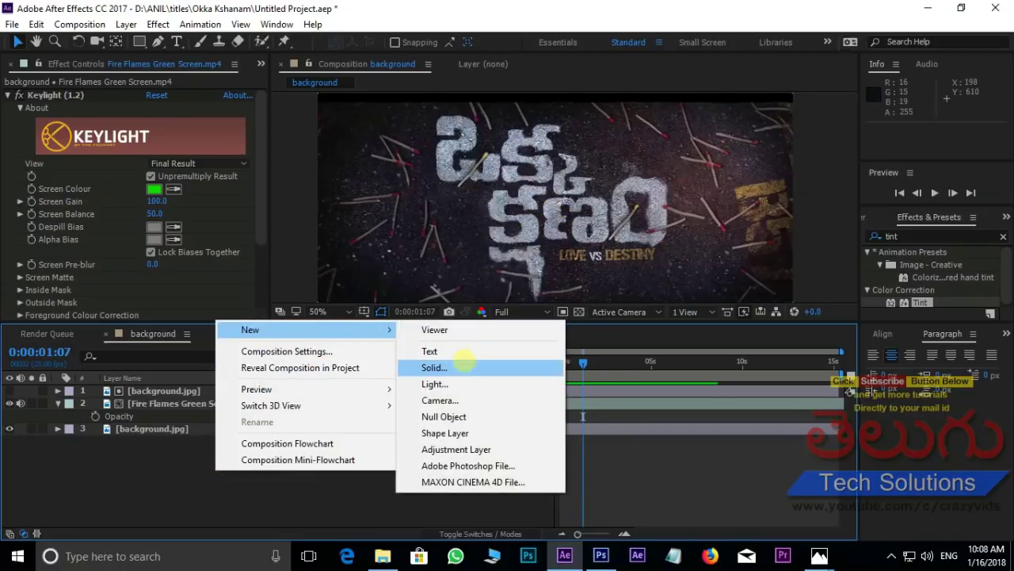
left_click(458, 368)
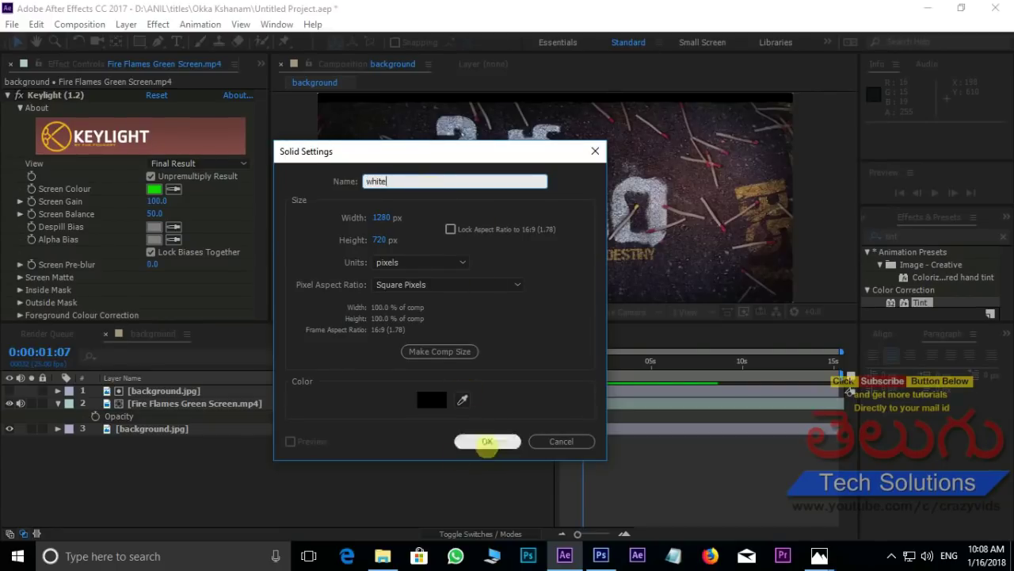
left_click(486, 442)
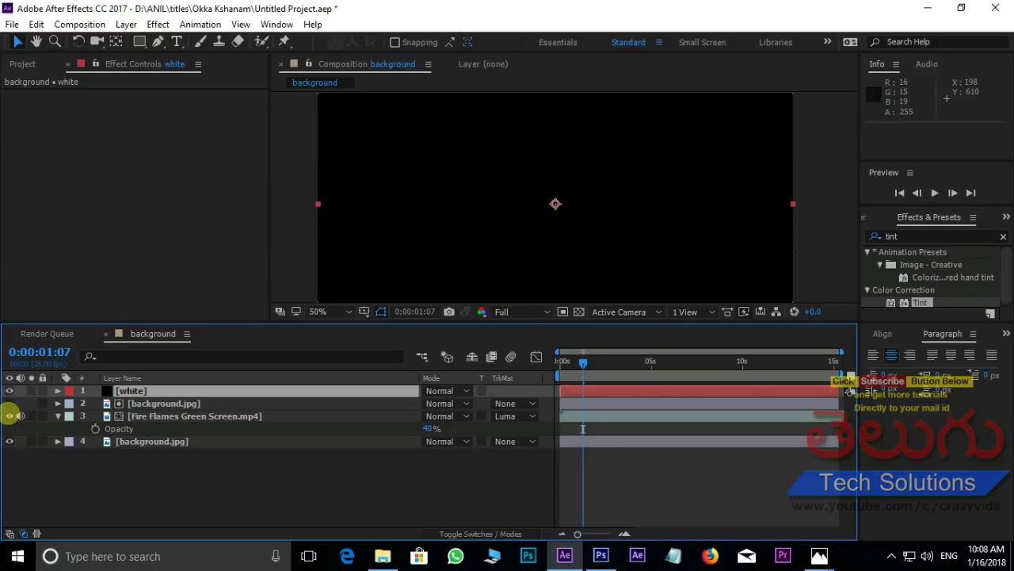
left_click(8, 415)
left_click(156, 389)
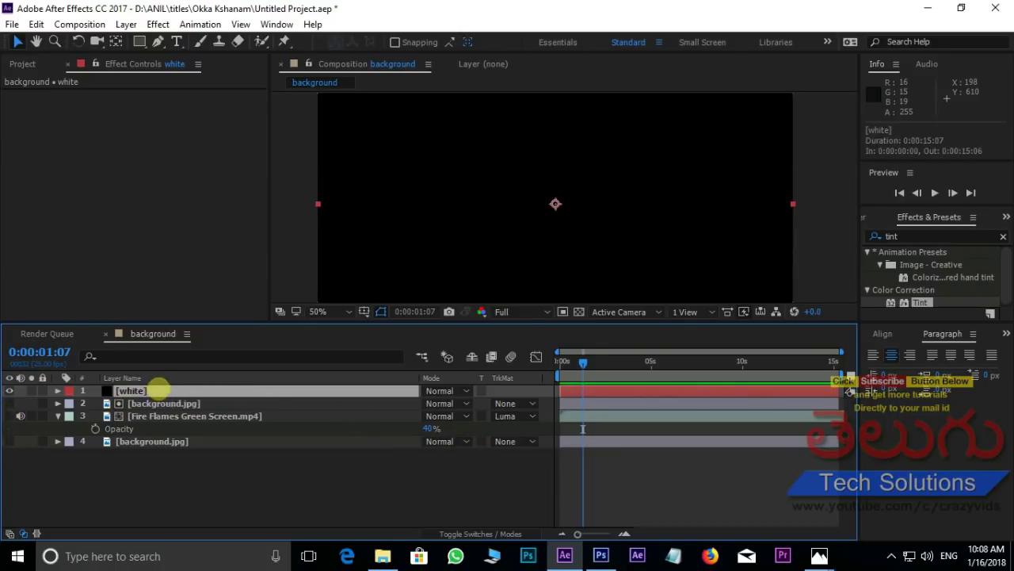
left_click(158, 24)
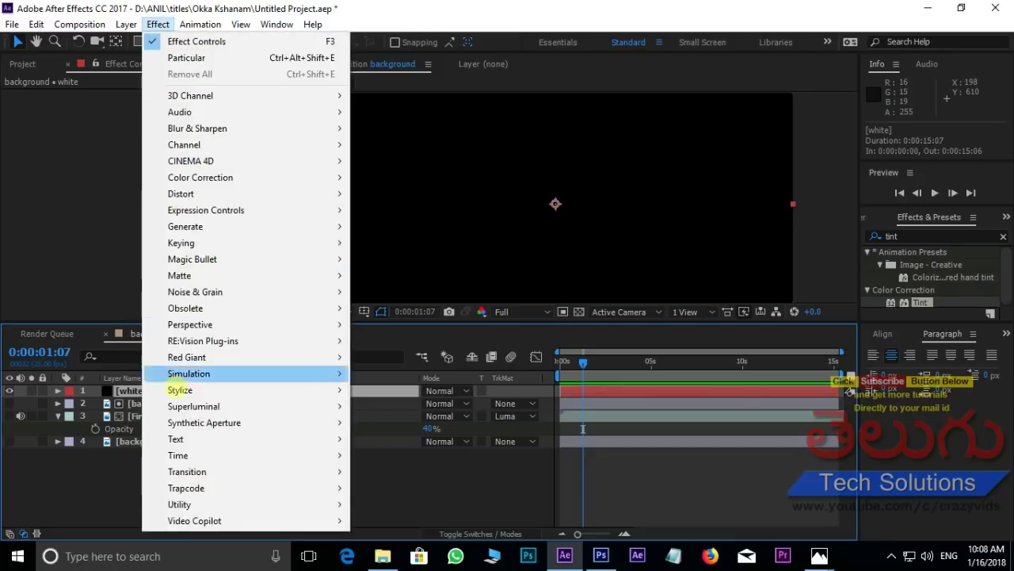
- Apply Trapcode Particular to the white solid and preview the particles building up
mouse_move(214, 487)
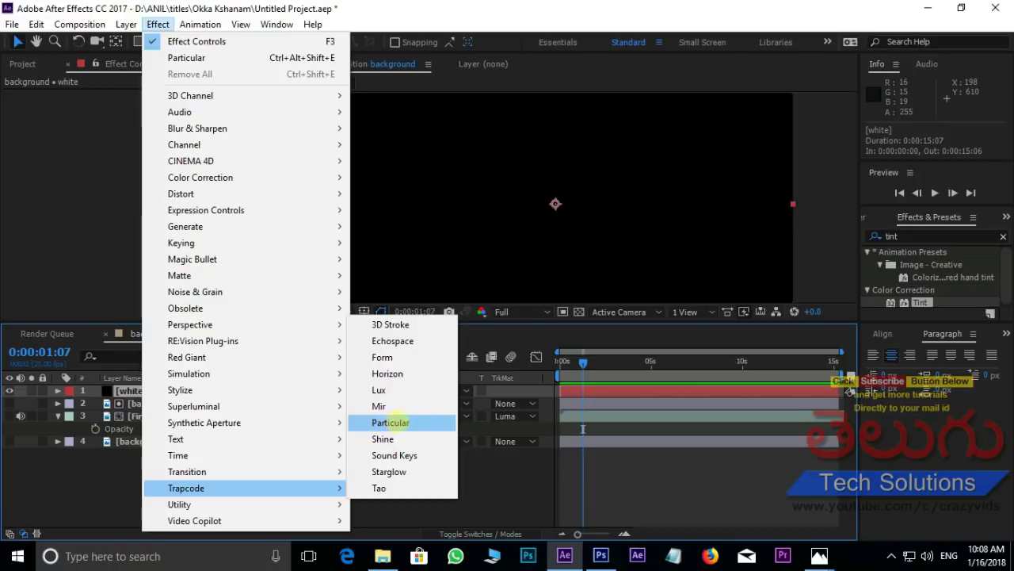
left_click(391, 421)
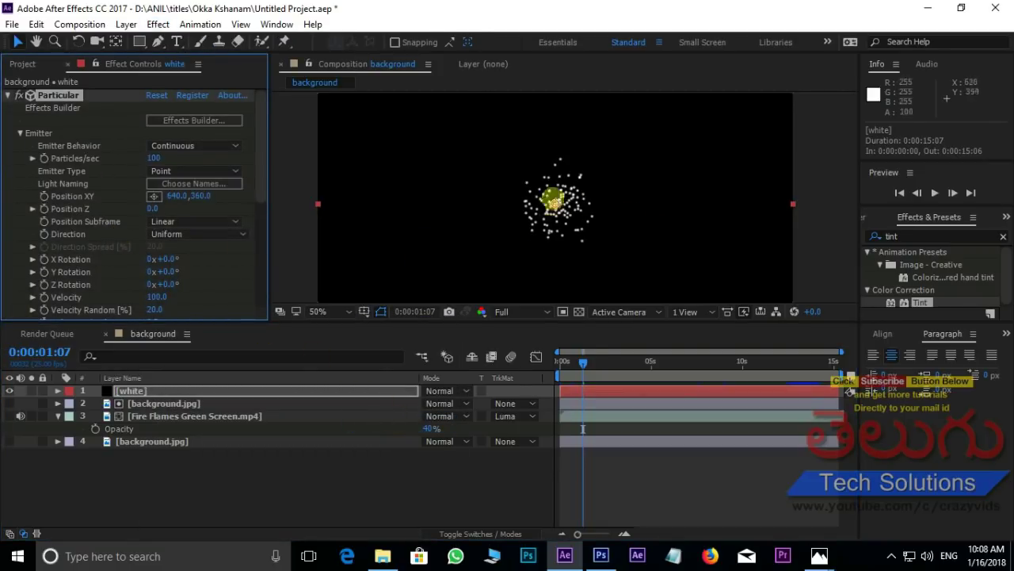
left_click_drag(583, 361, 522, 354)
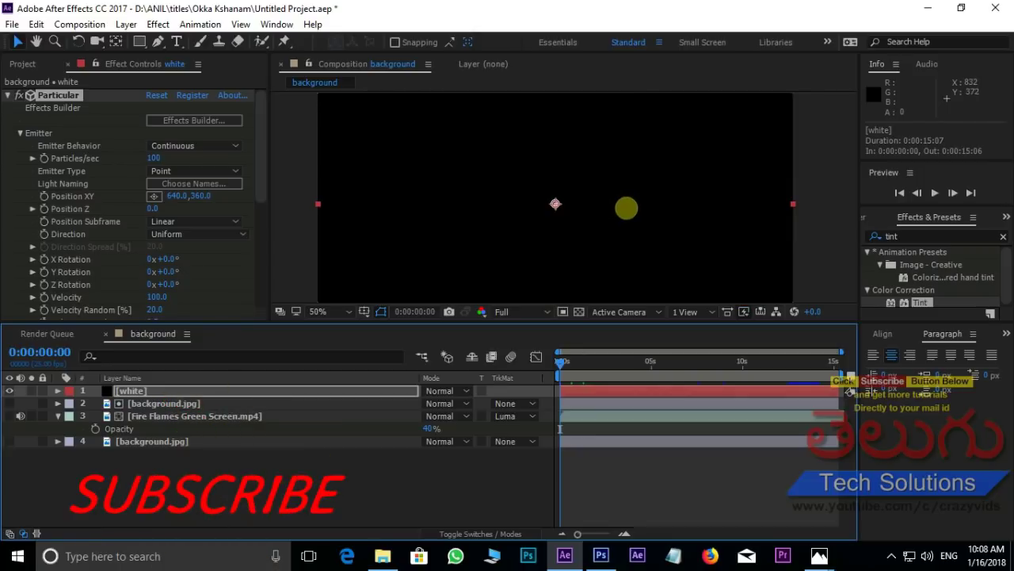
key("space")
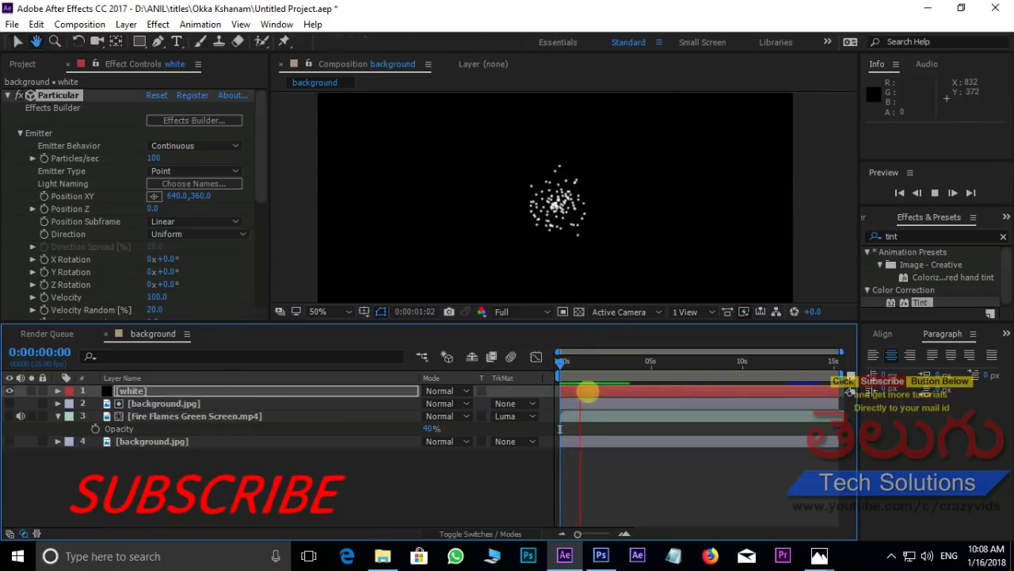
left_click_drag(580, 362, 553, 354)
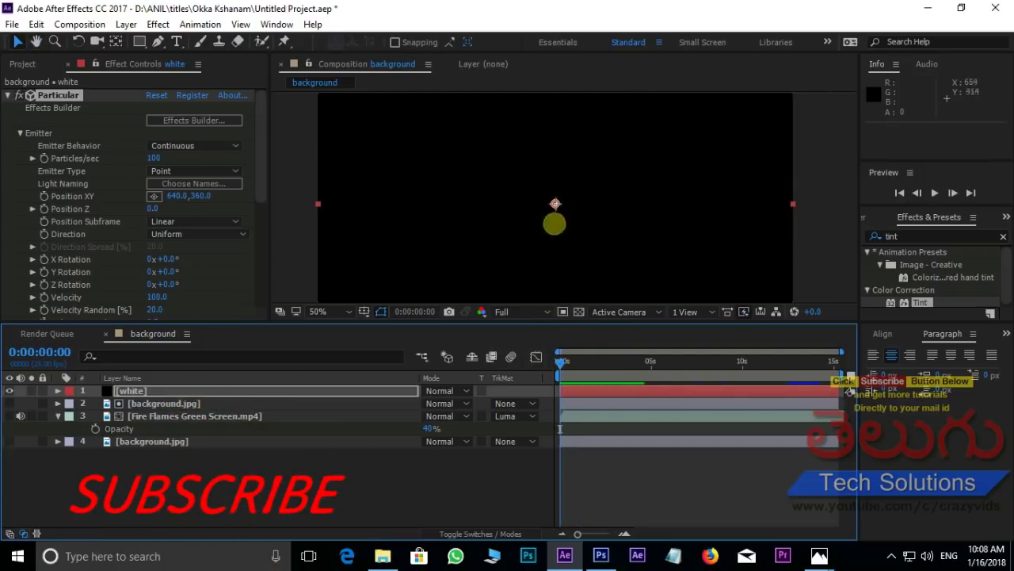
left_click_drag(561, 362, 644, 361)
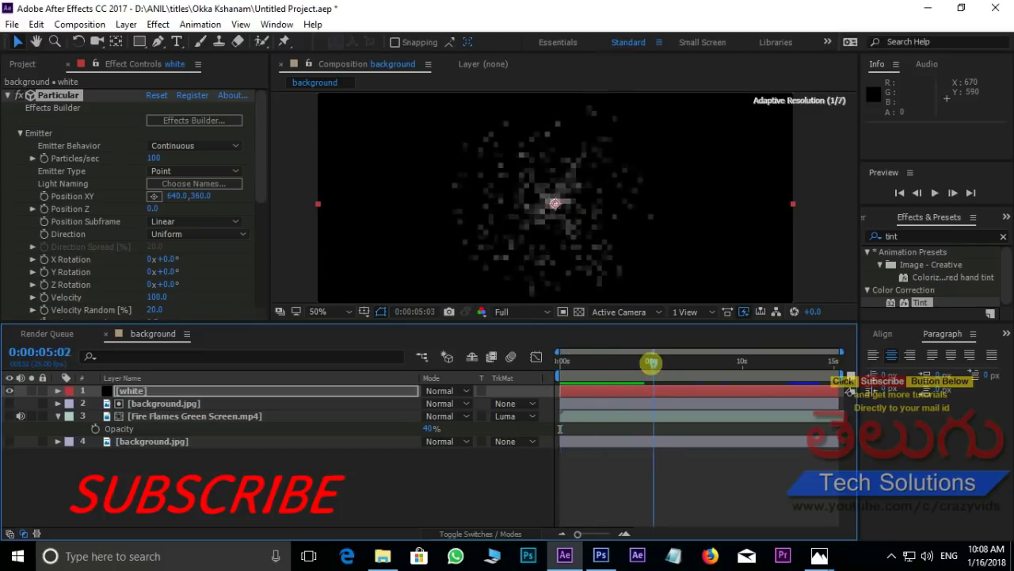
- Move the white layer's In point to about -5:01 and extend it to the comp end
mouse_move(766, 390)
left_mouse_down()
mouse_move(665, 390)
mouse_move(575, 369)
left_mouse_up()
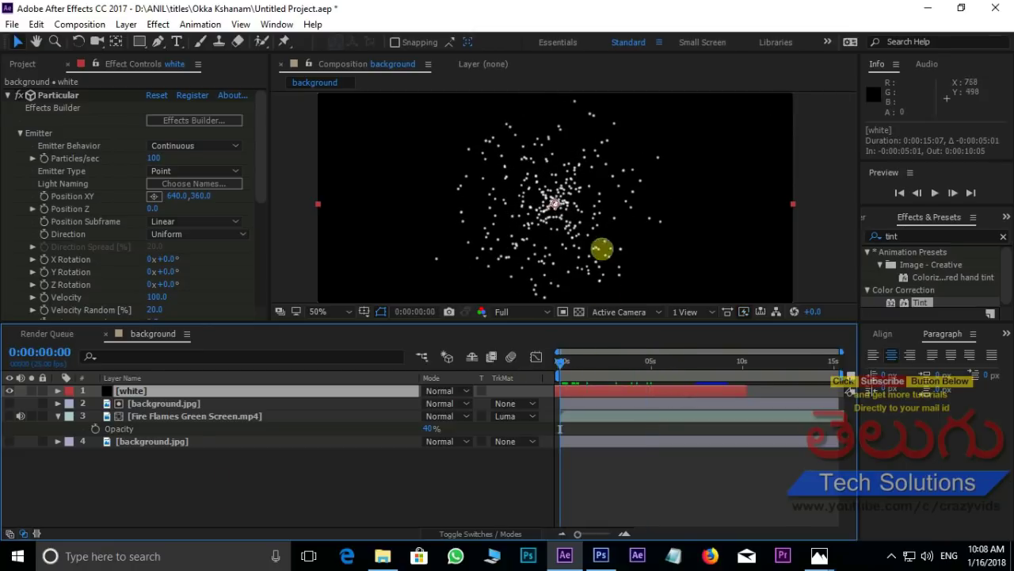
key("space")
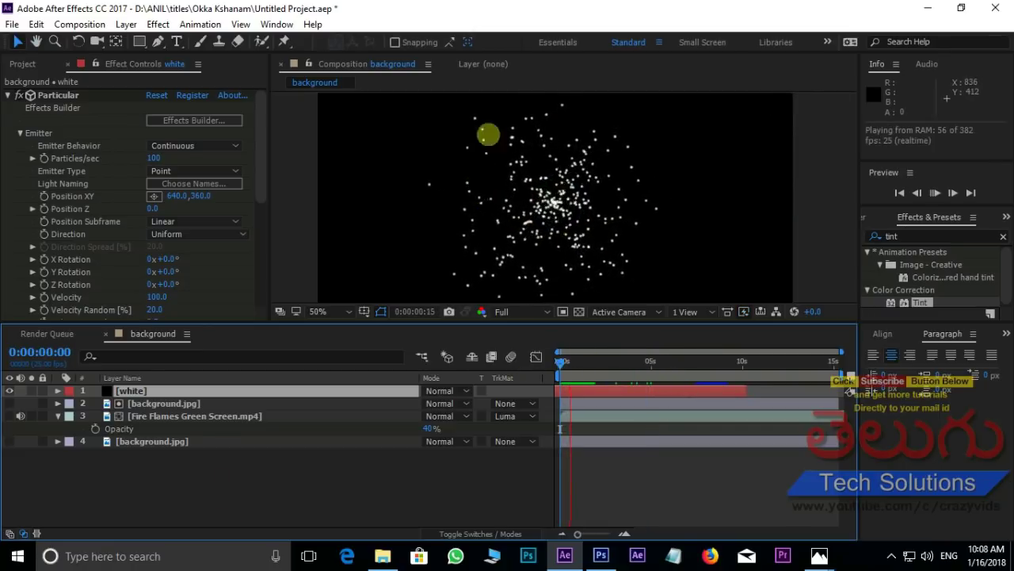
key("space")
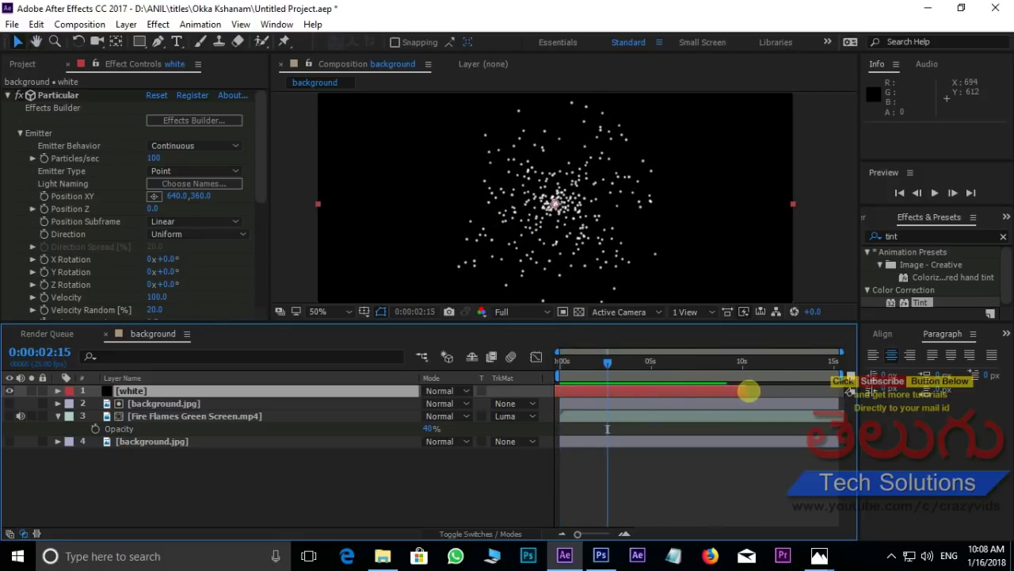
left_click_drag(749, 390, 844, 390)
left_click_drag(586, 360, 559, 362)
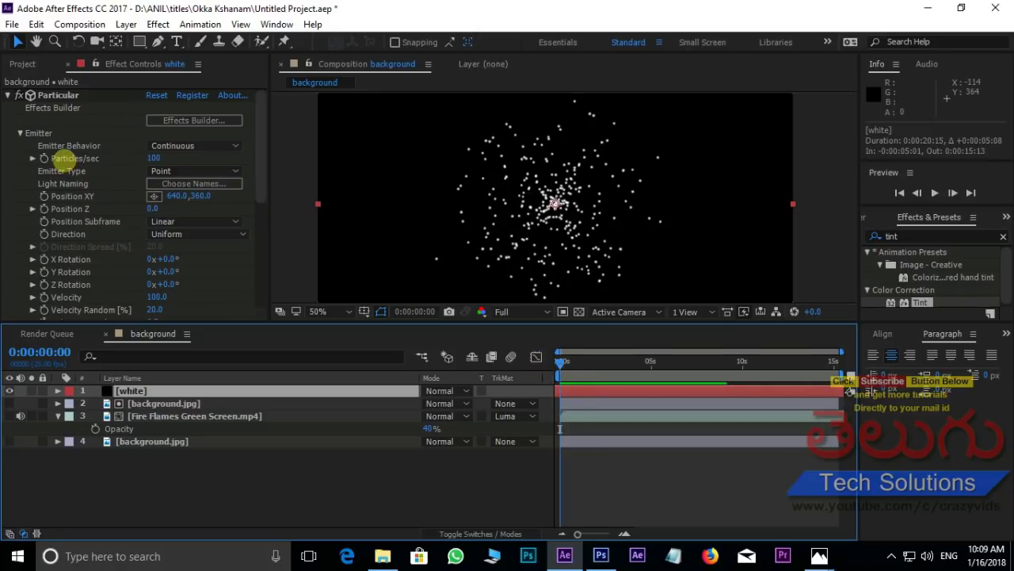
- Set Particular's Emitter to 30 particles/sec and Velocity 300, then preview the result
left_click(154, 157)
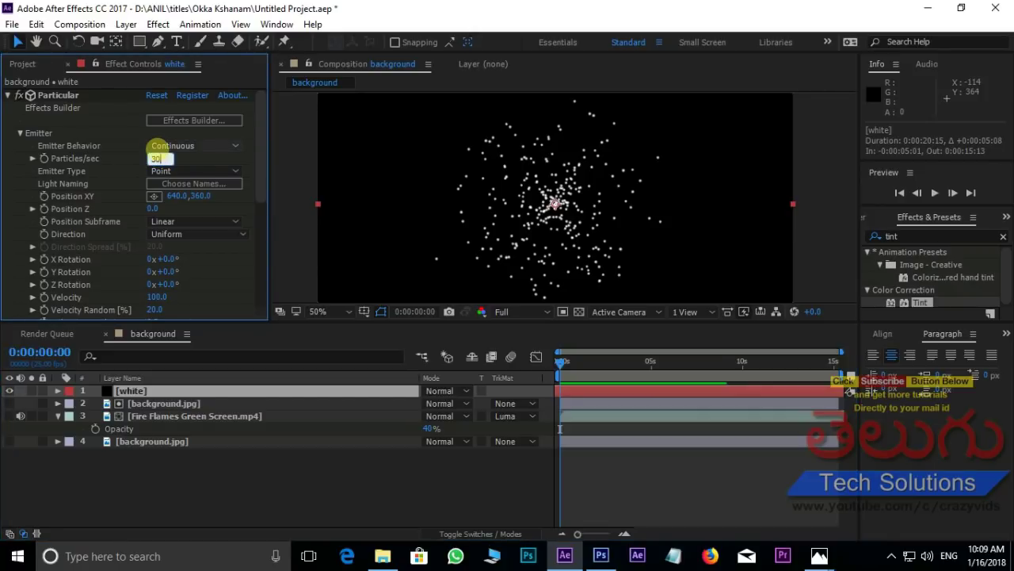
key("Return")
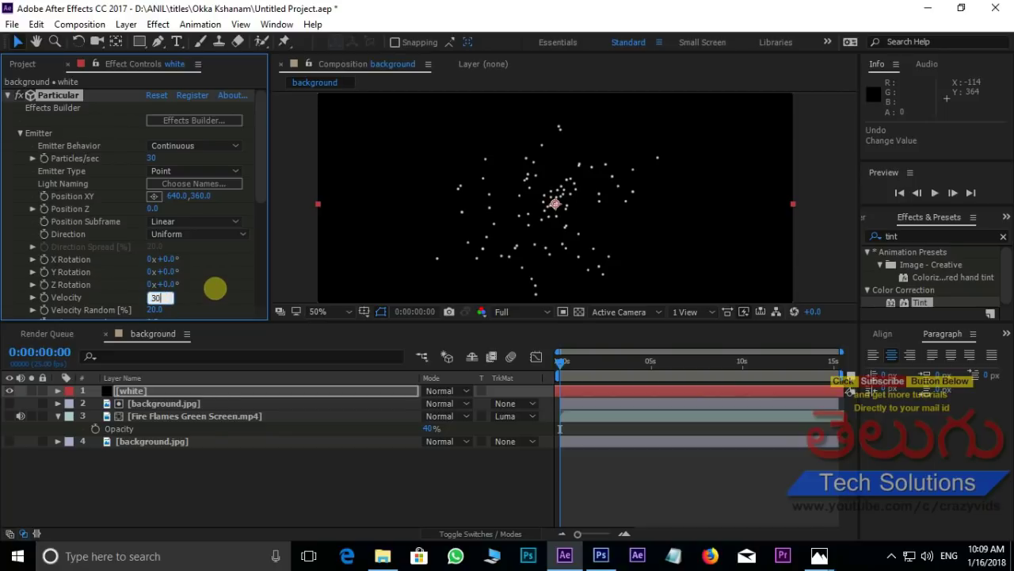
key("Return")
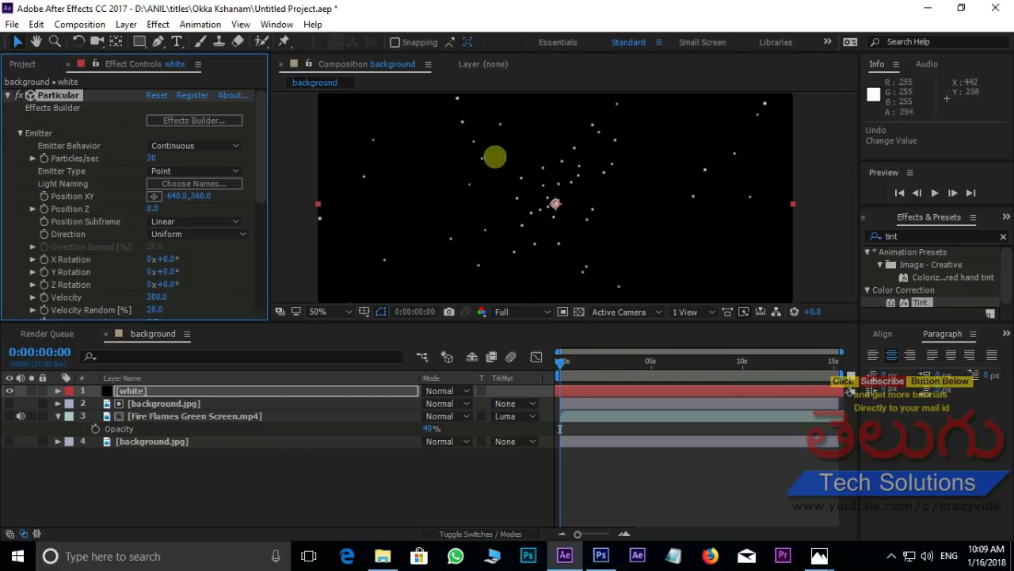
left_click(664, 208)
key("space")
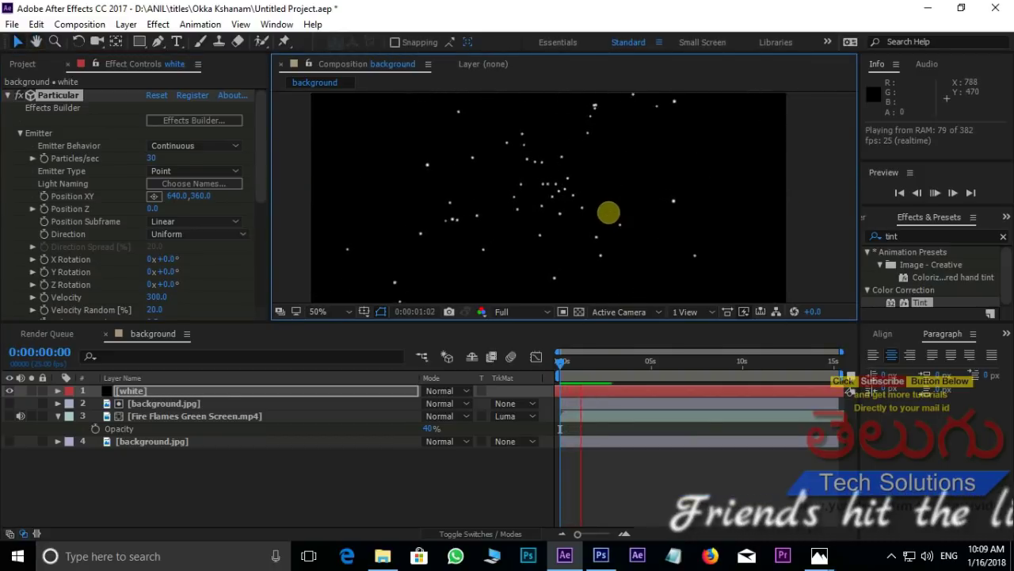
left_click(593, 362)
left_click_drag(593, 363, 569, 362)
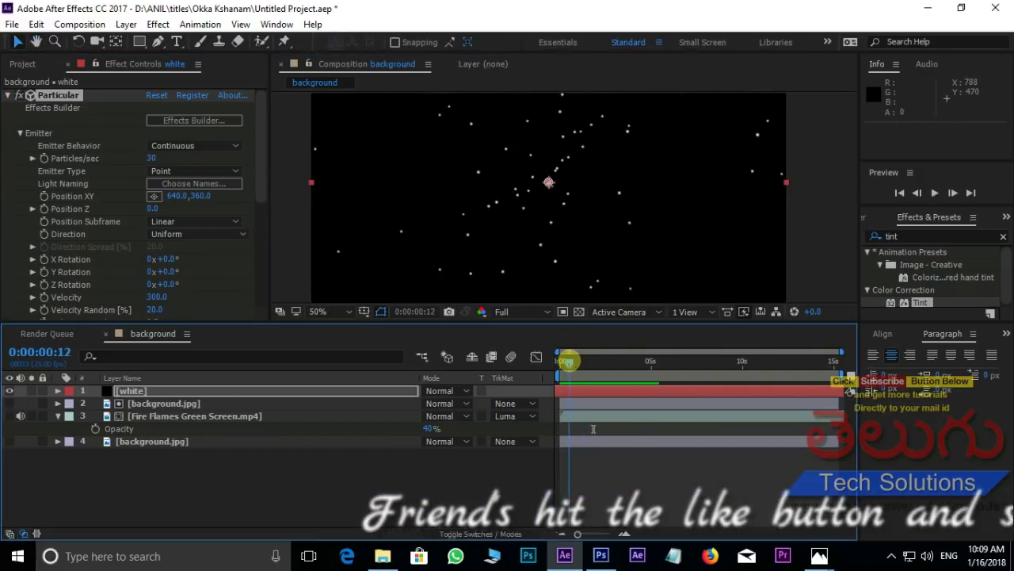
left_click_drag(261, 158, 264, 246)
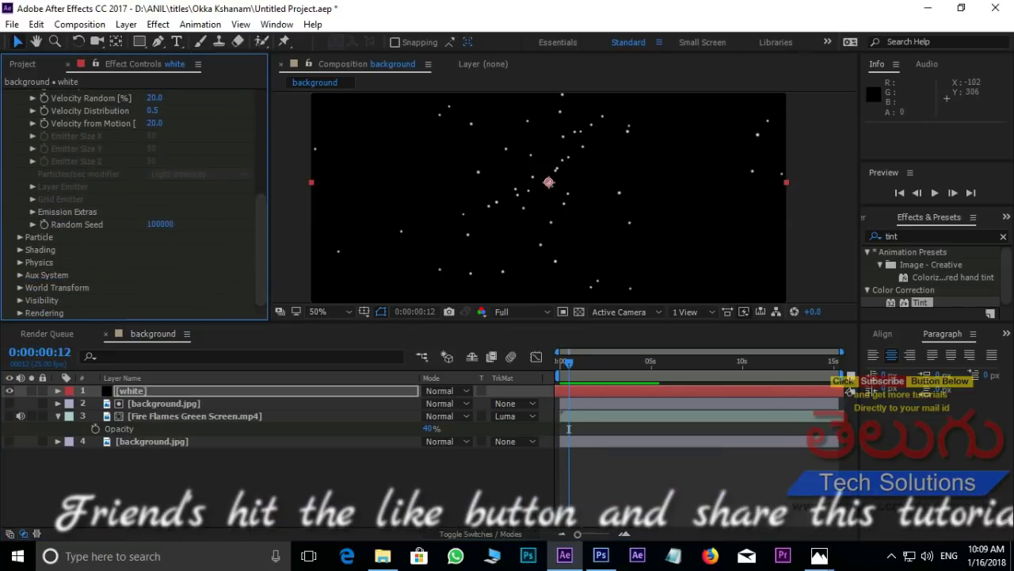
- Expand Particular's Particle group and set the particle Size to 8
left_click(18, 229)
scroll(191, 213, "down", 3)
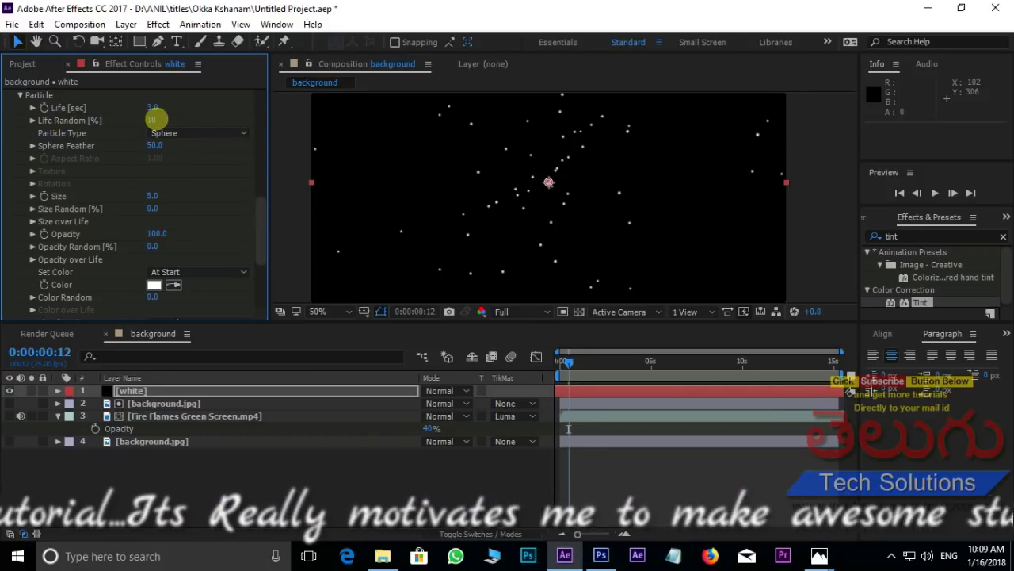
key("ctrl+shift+z")
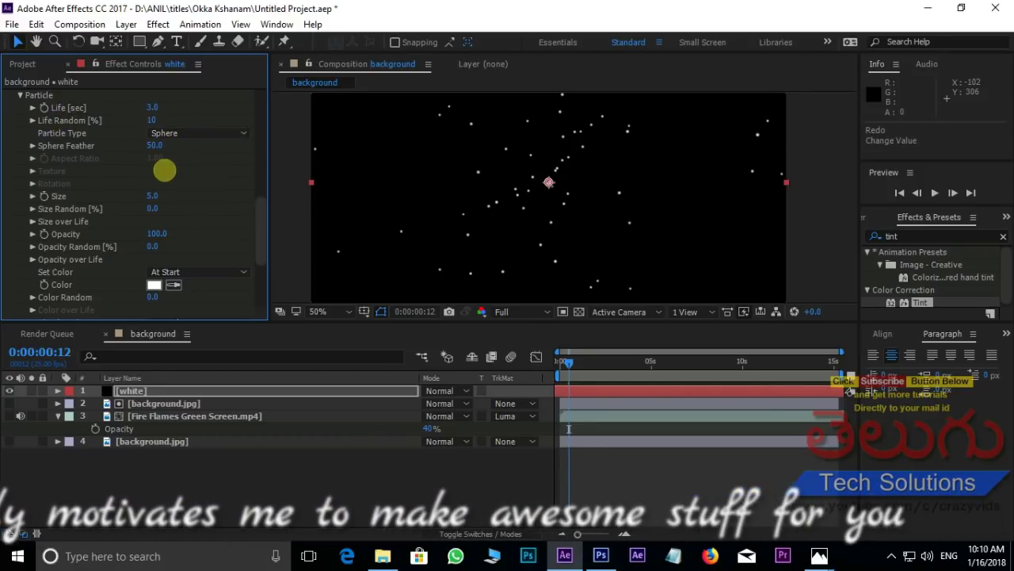
left_click(153, 195)
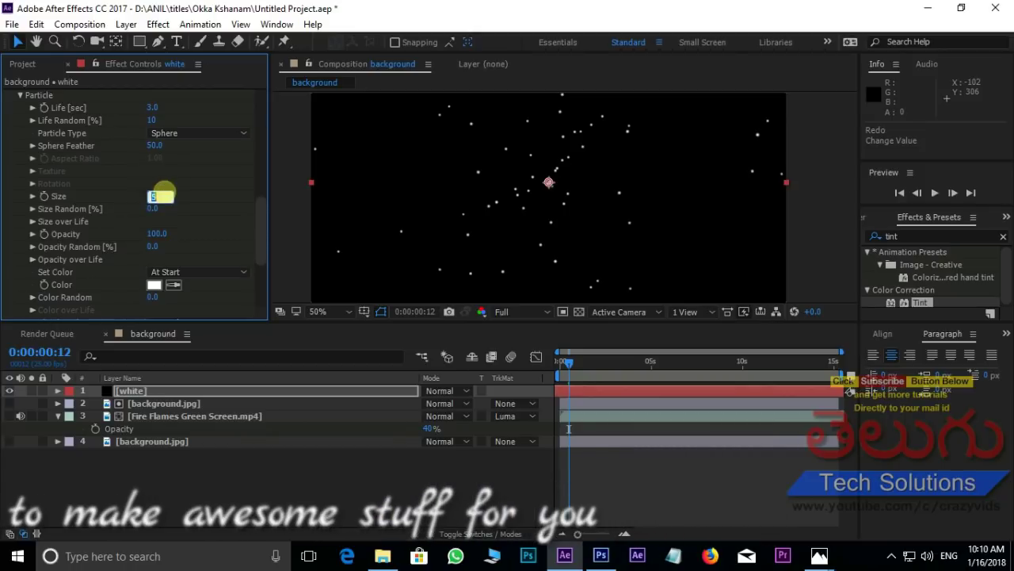
type("8")
key("Return")
type("8")
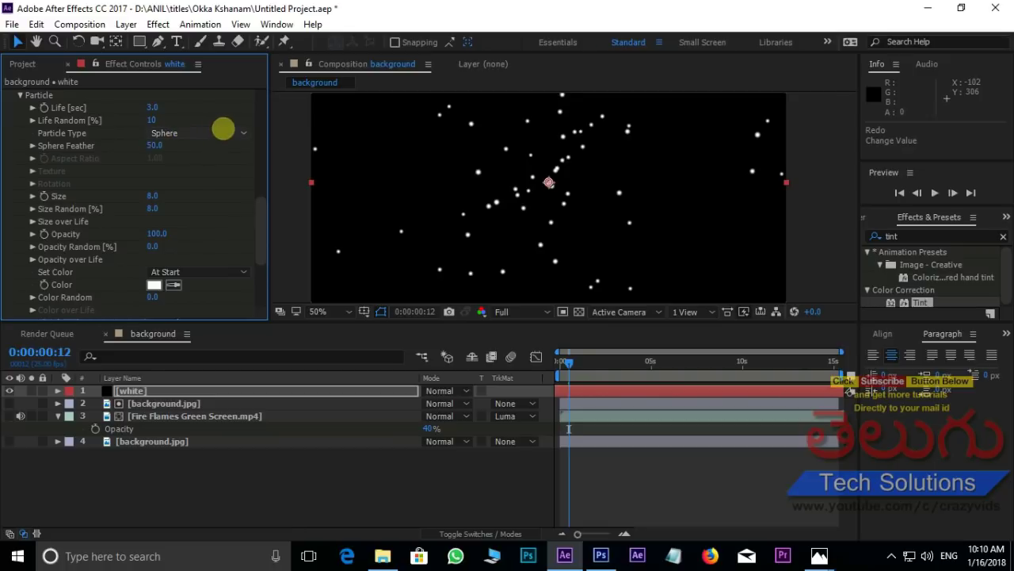
- Switch Particle Type to Cloudlet, lower Opacity to 15 and colour the particles grey
left_click(224, 131)
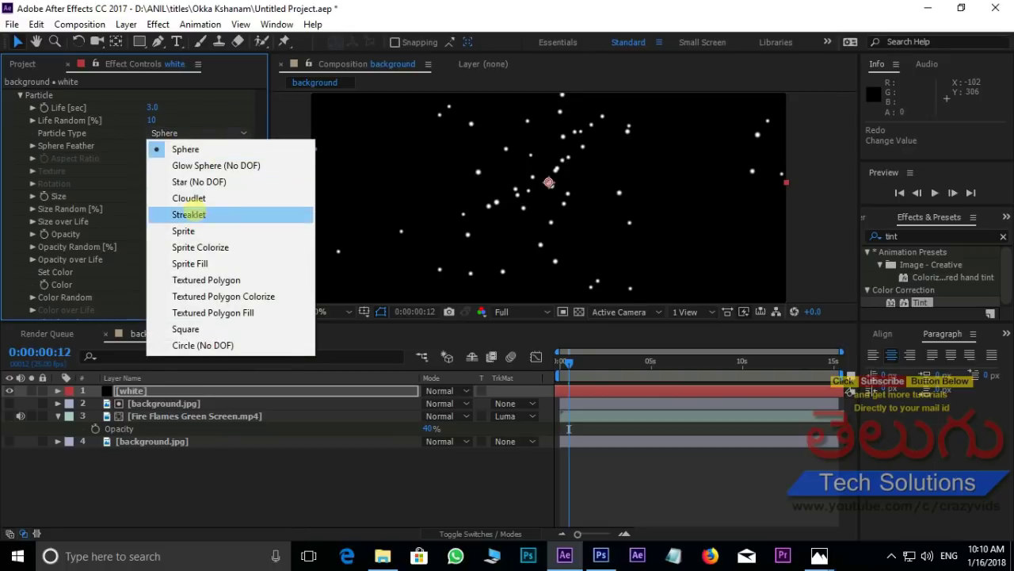
left_click(189, 199)
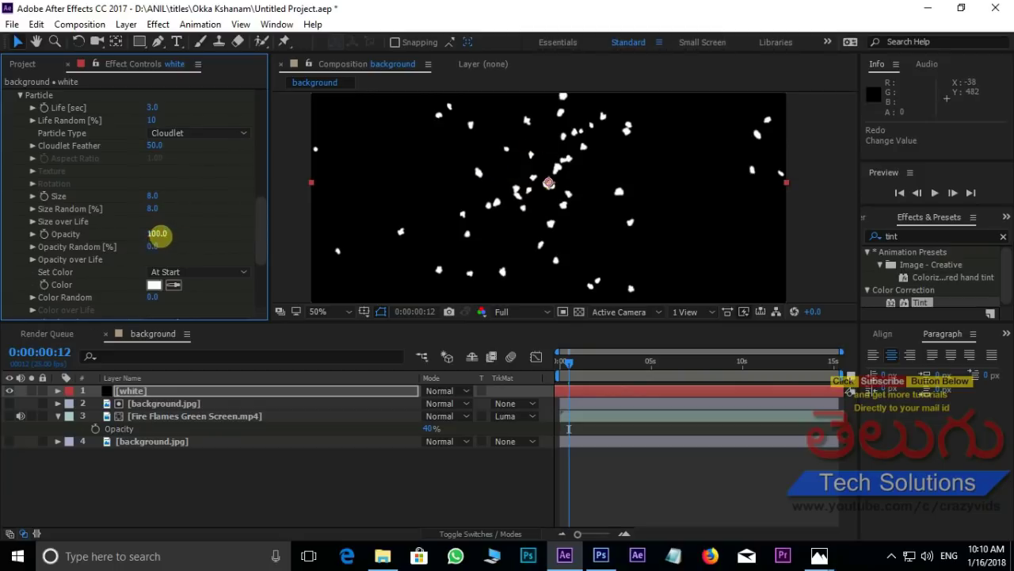
left_click_drag(140, 233, 111, 233)
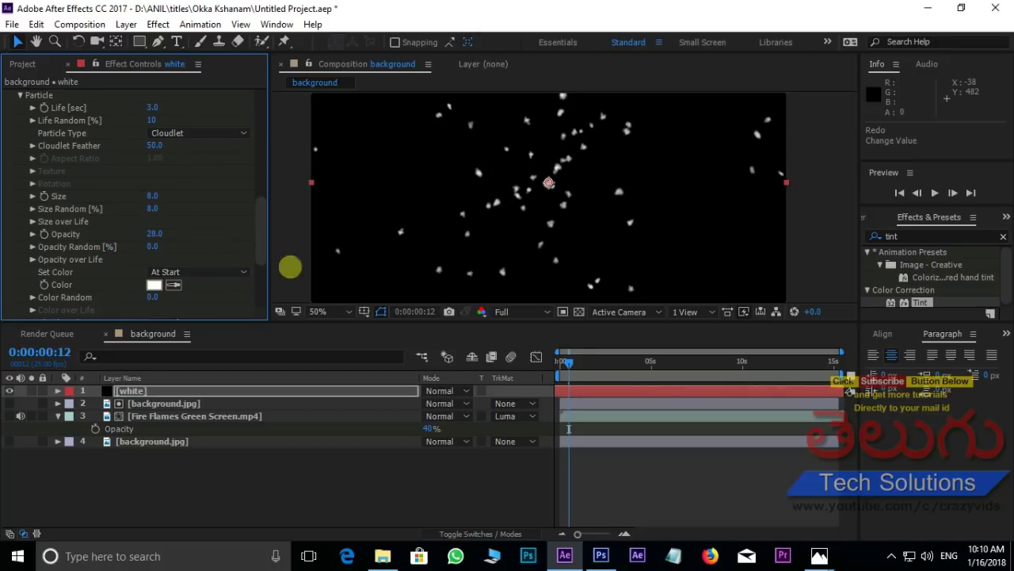
left_click(153, 284)
left_click_drag(103, 335, 42, 359)
left_click(379, 314)
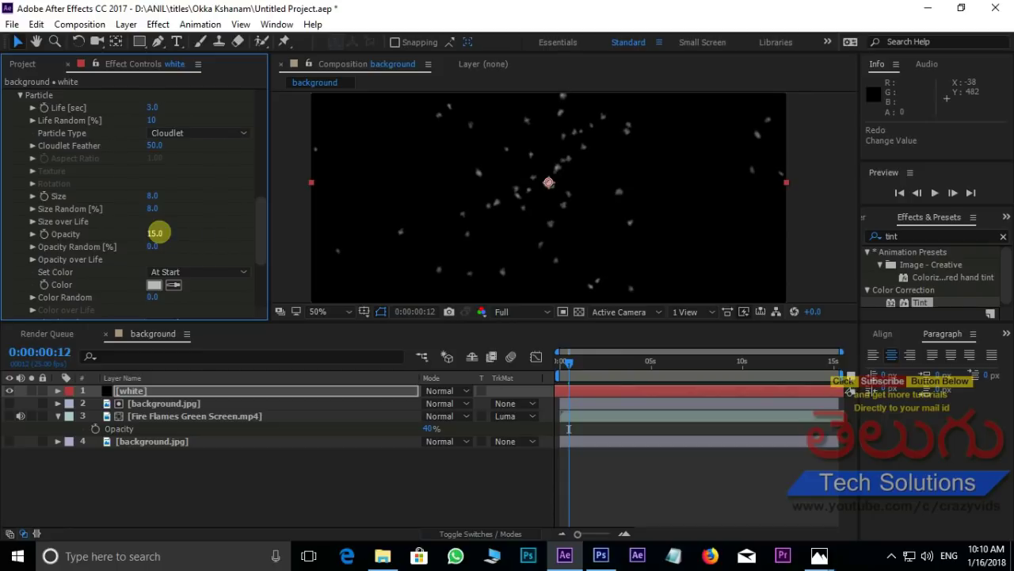
- Preview the faint grey cloudlet particles from the start
left_click(542, 364)
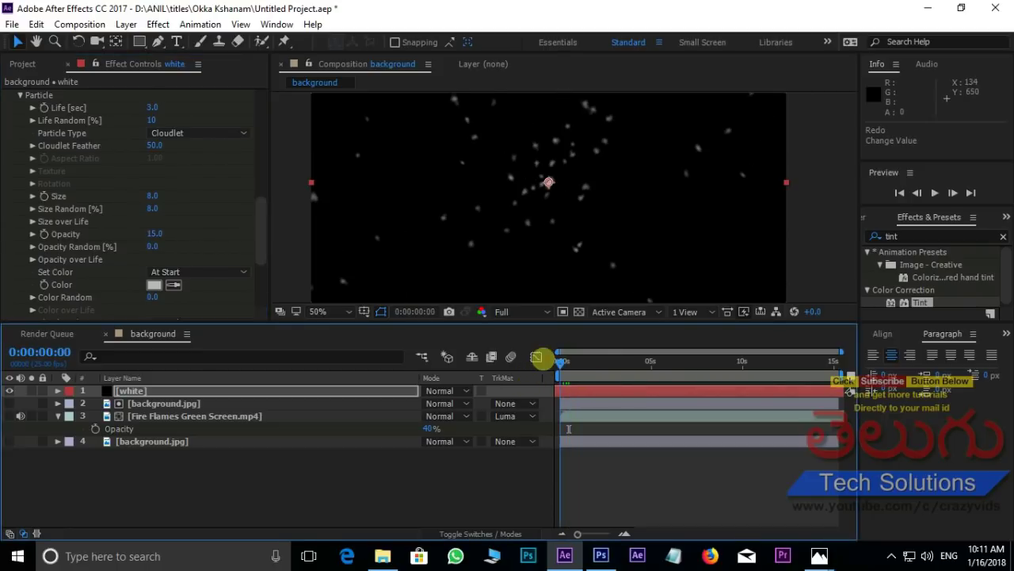
key("space")
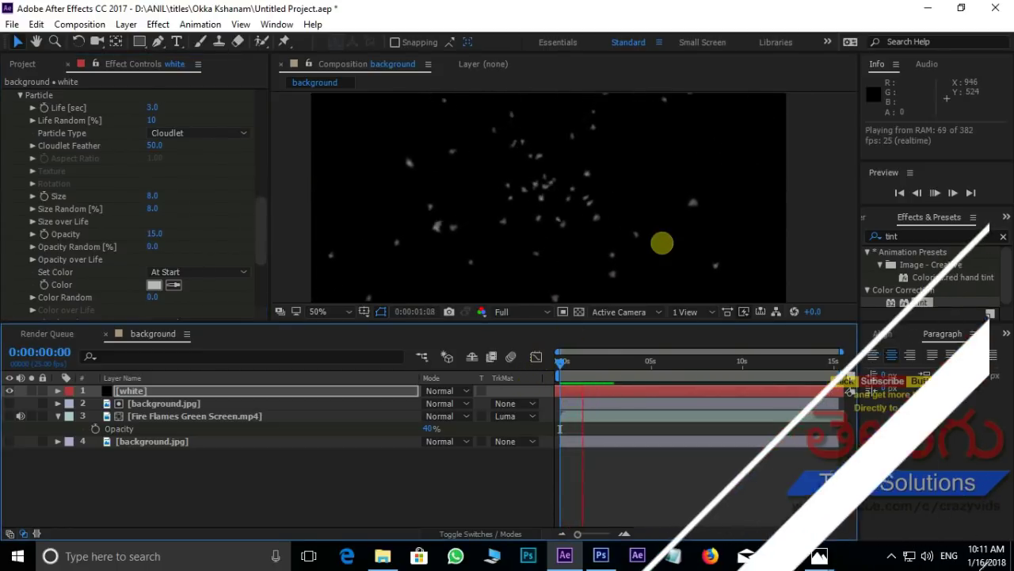
key("space")
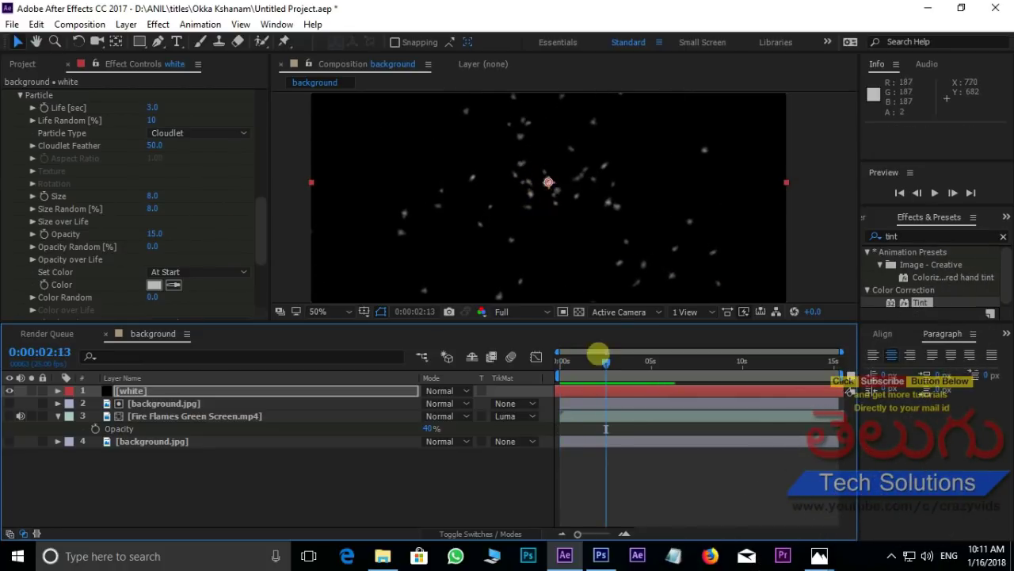
key("space")
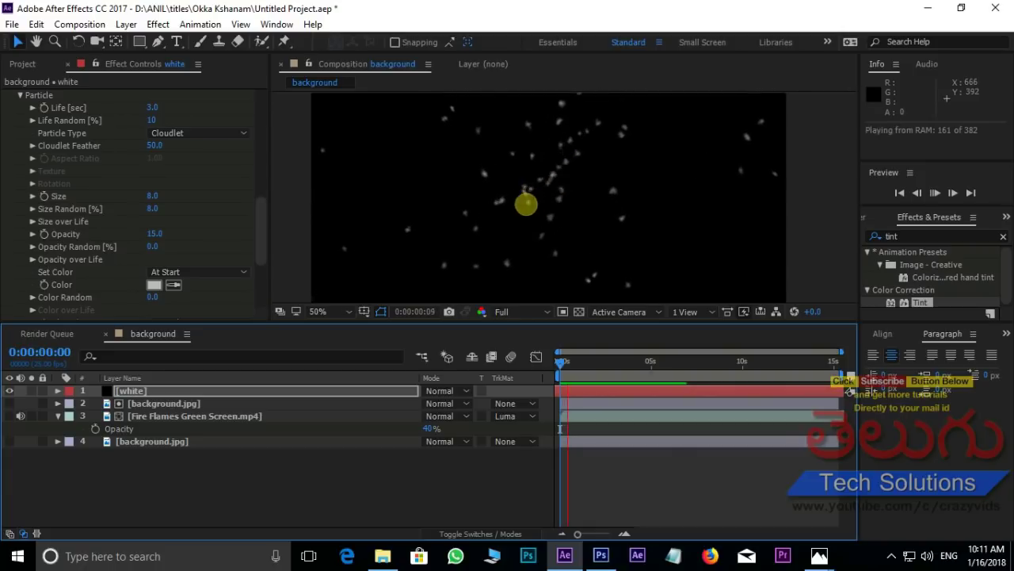
key("space")
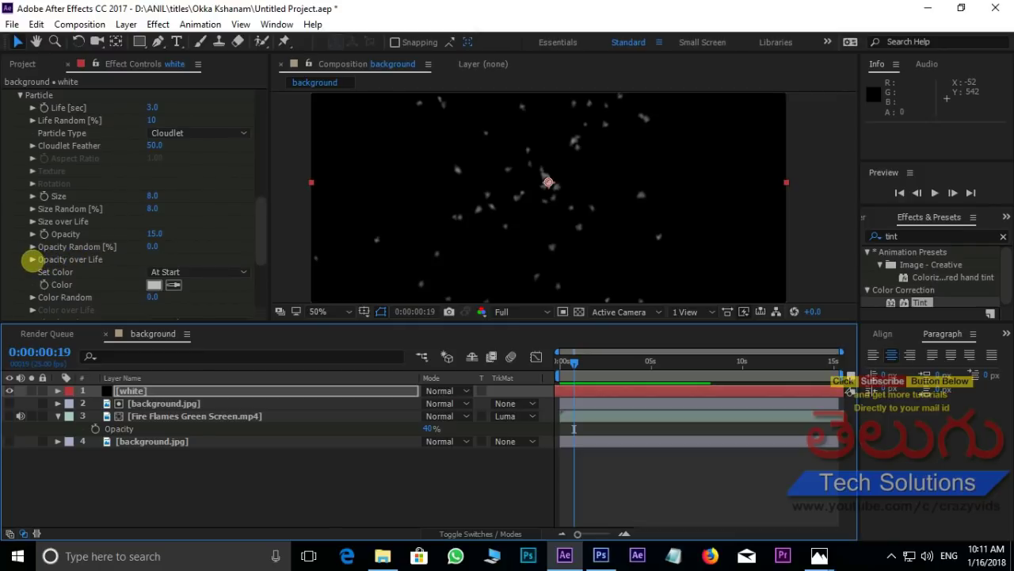
left_click(32, 260)
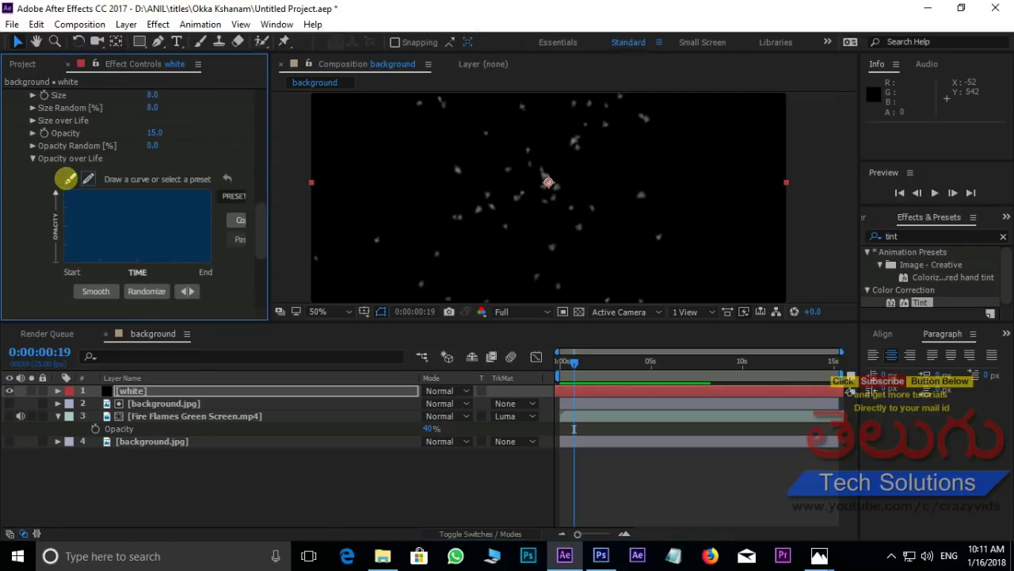
left_click(67, 179)
left_click_drag(65, 188, 115, 192)
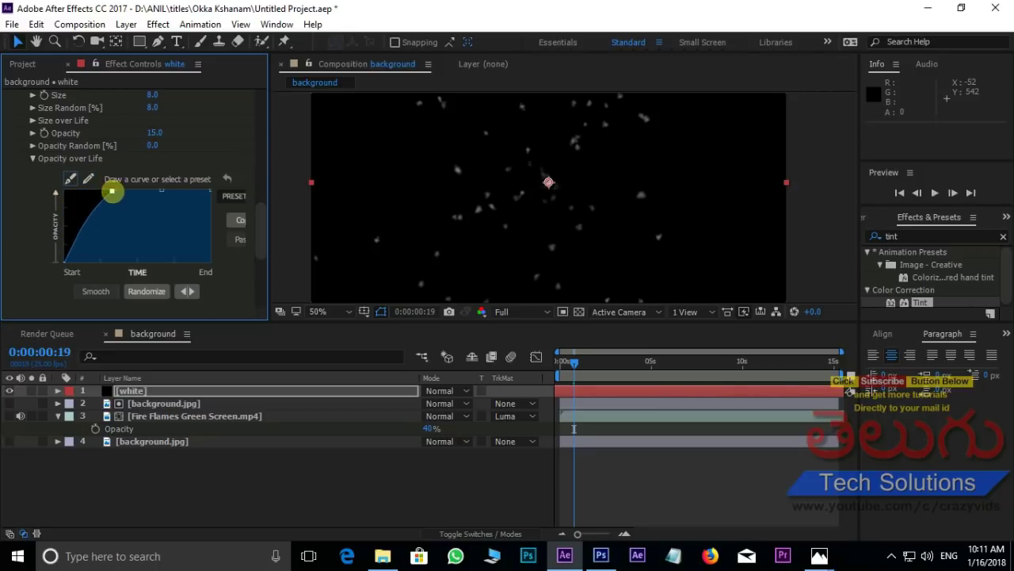
mouse_move(132, 207)
left_mouse_down()
mouse_move(171, 195)
mouse_move(141, 227)
mouse_move(215, 190)
left_mouse_up()
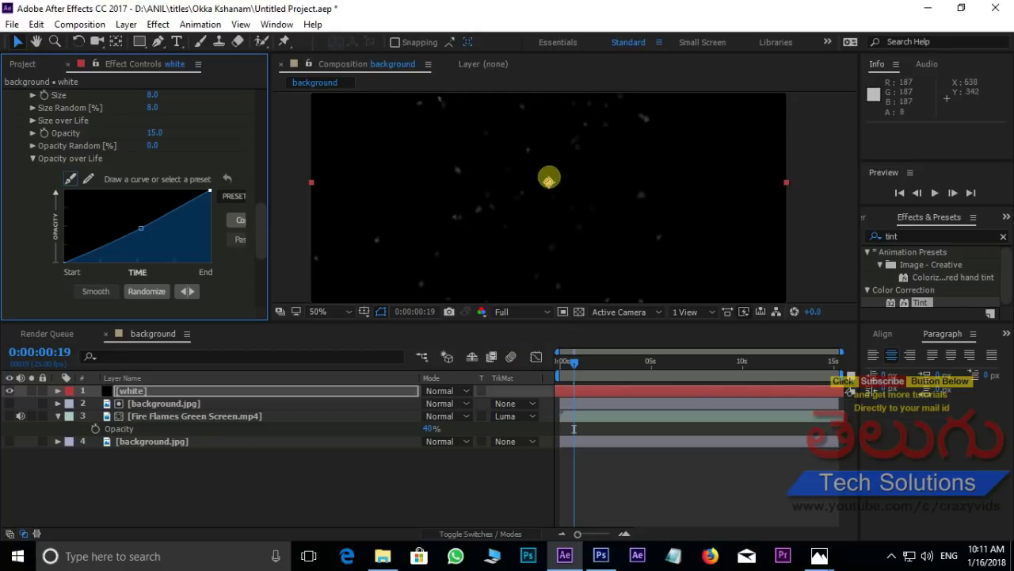
left_click_drag(573, 362, 561, 363)
key("space")
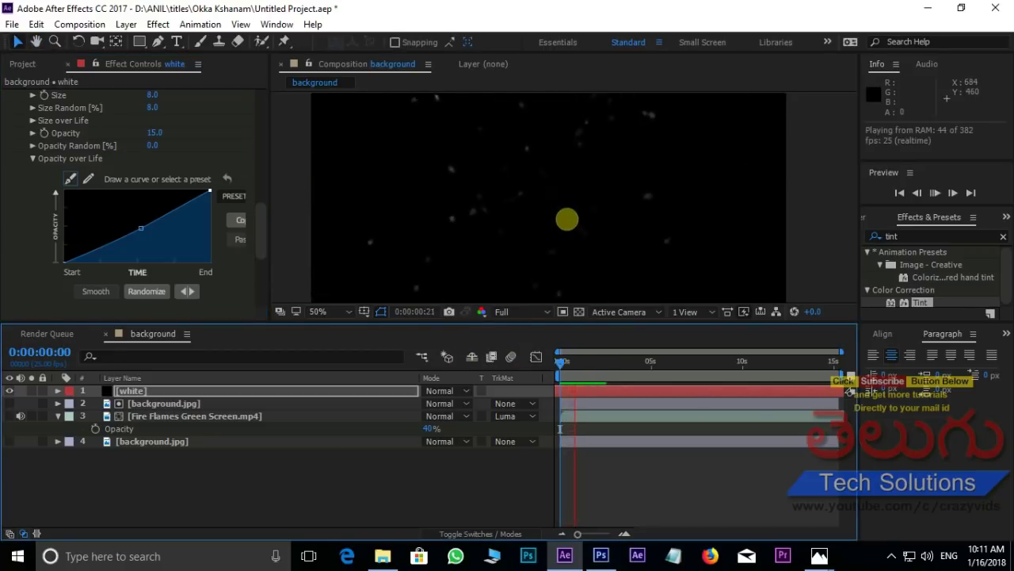
key("space")
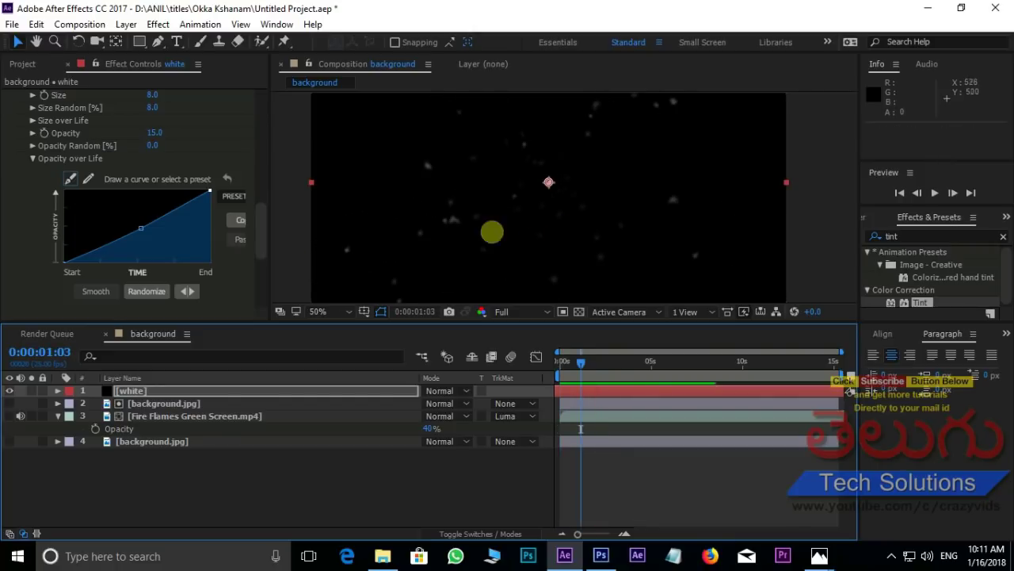
left_click_drag(583, 362, 563, 362)
key("space")
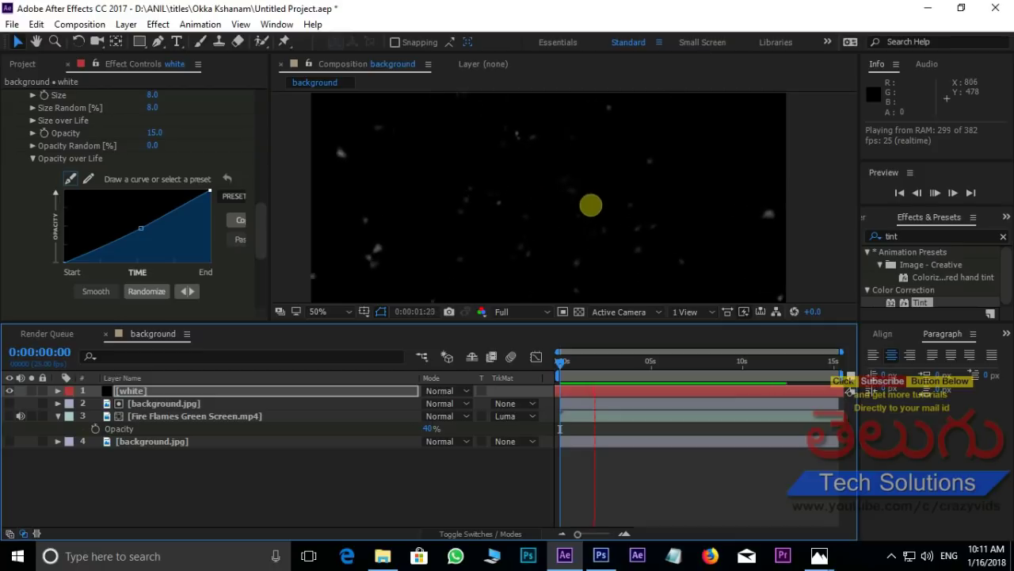
key("space")
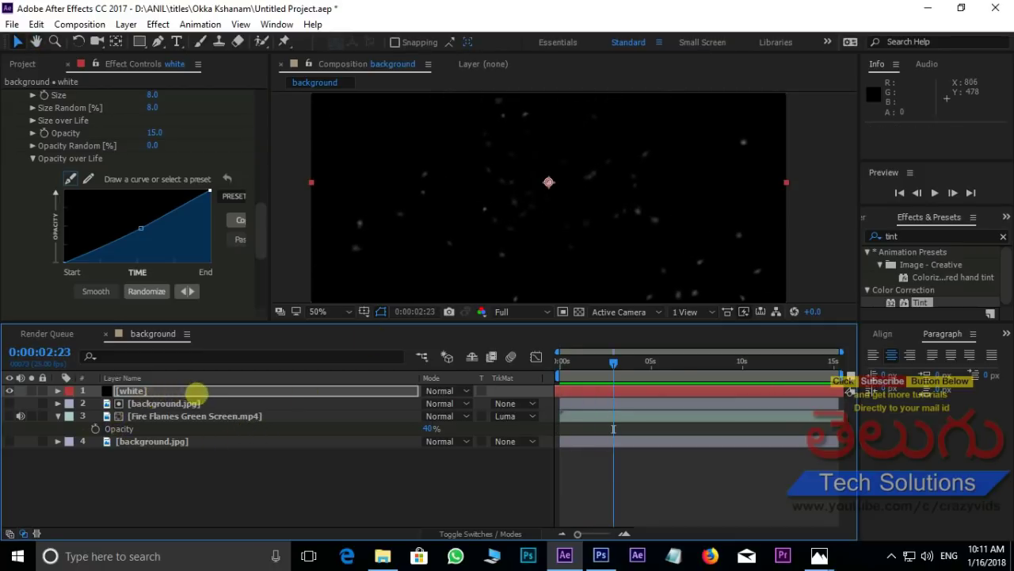
right_click(205, 391)
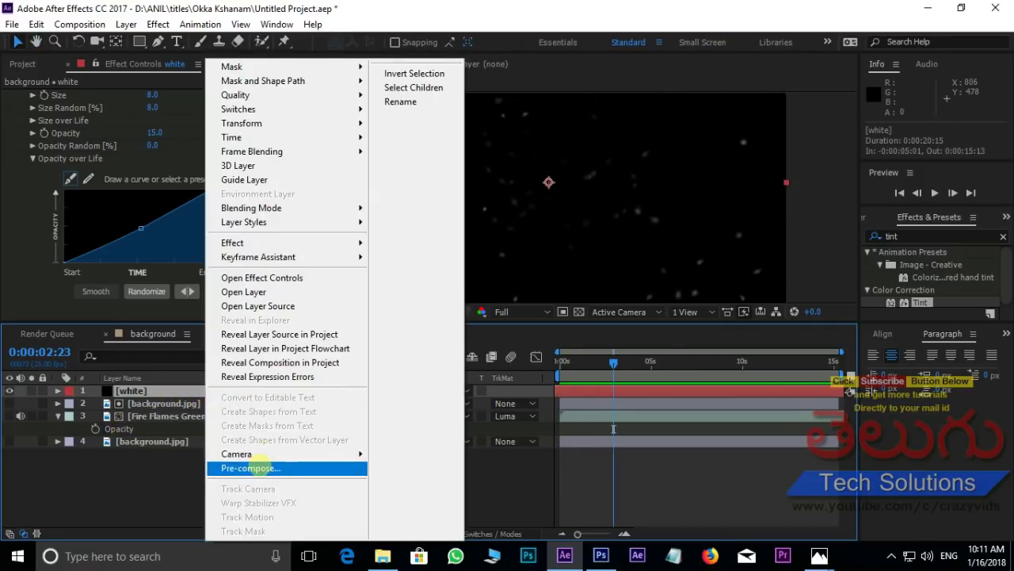
- Precompose the white layer as white Comp 2 and time-remap its end value to 0:00:10:14
left_click(252, 467)
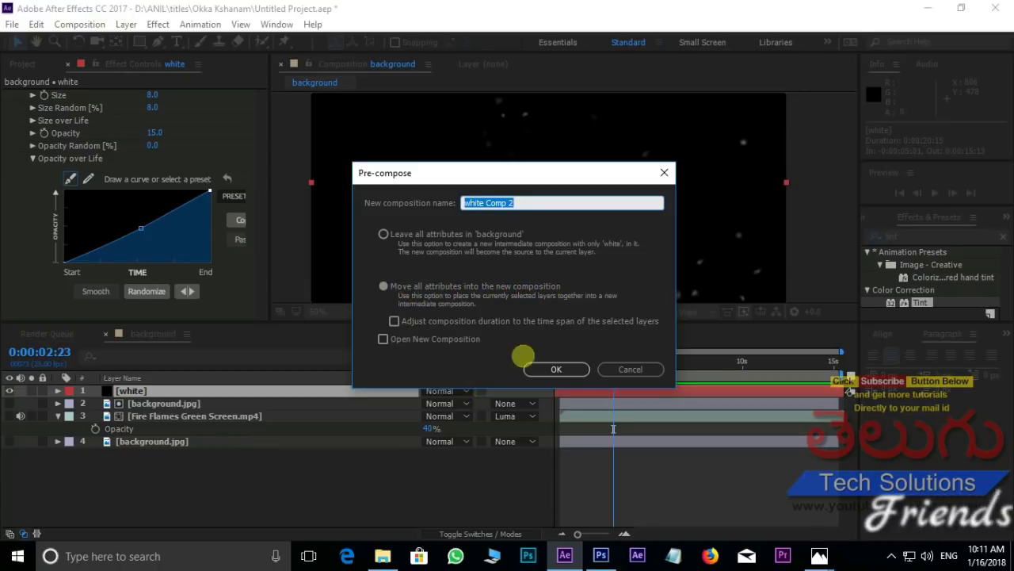
left_click(557, 369)
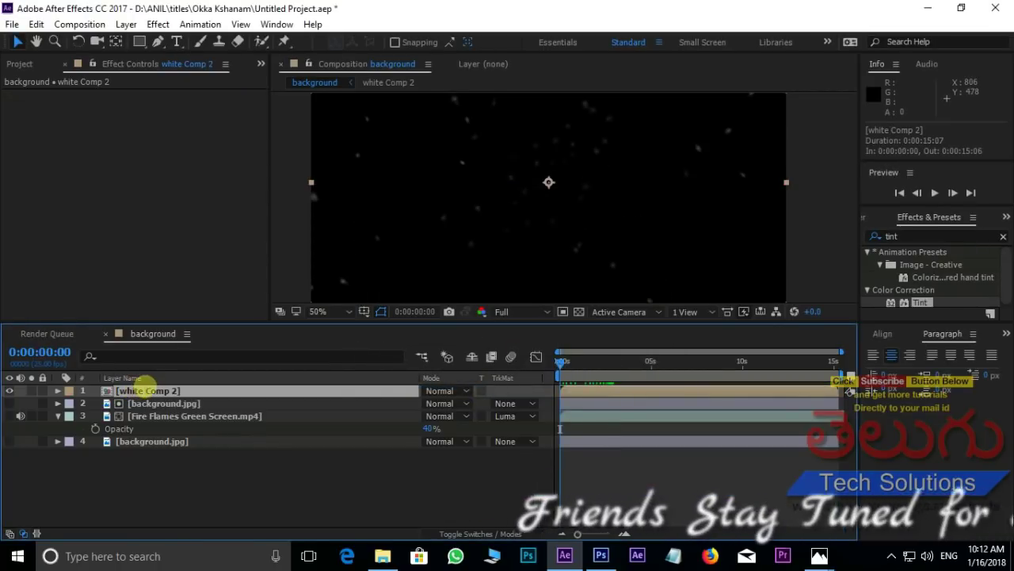
right_click(151, 389)
mouse_move(293, 138)
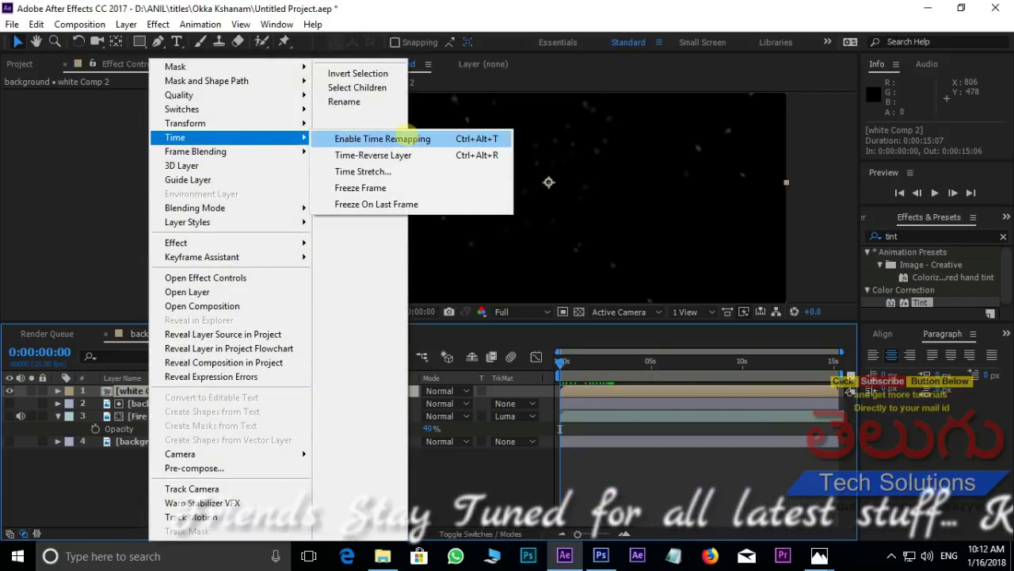
left_click(402, 138)
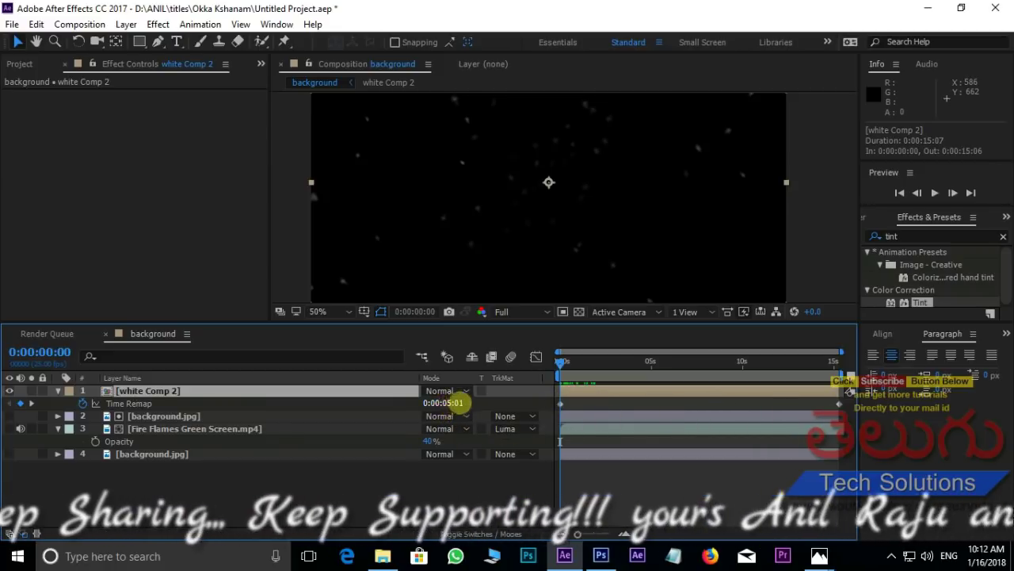
left_click_drag(562, 358, 912, 357)
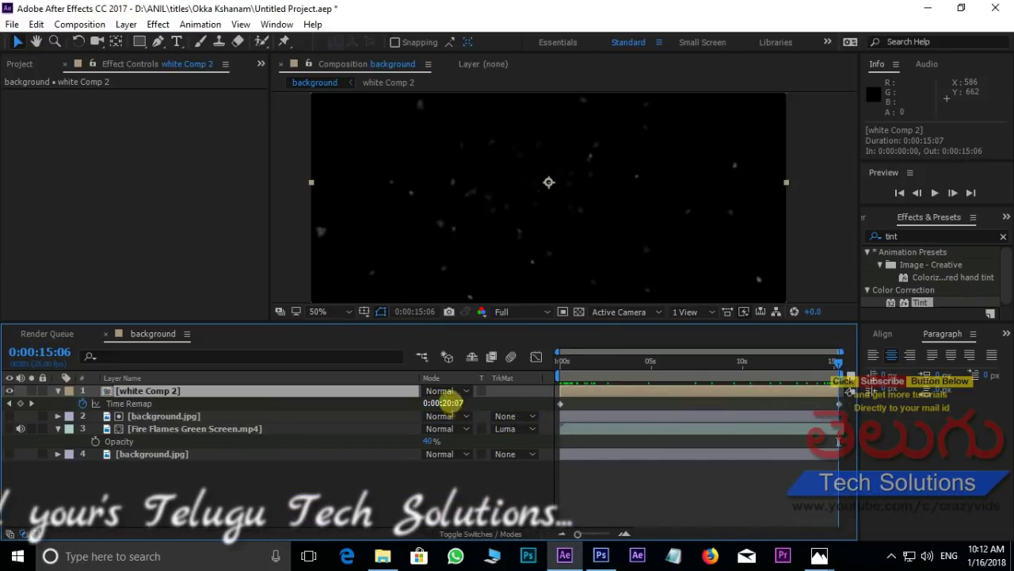
left_click_drag(446, 400, 353, 404)
- Preview the slowed particle animation from the start and from about five seconds
left_click_drag(828, 362, 464, 366)
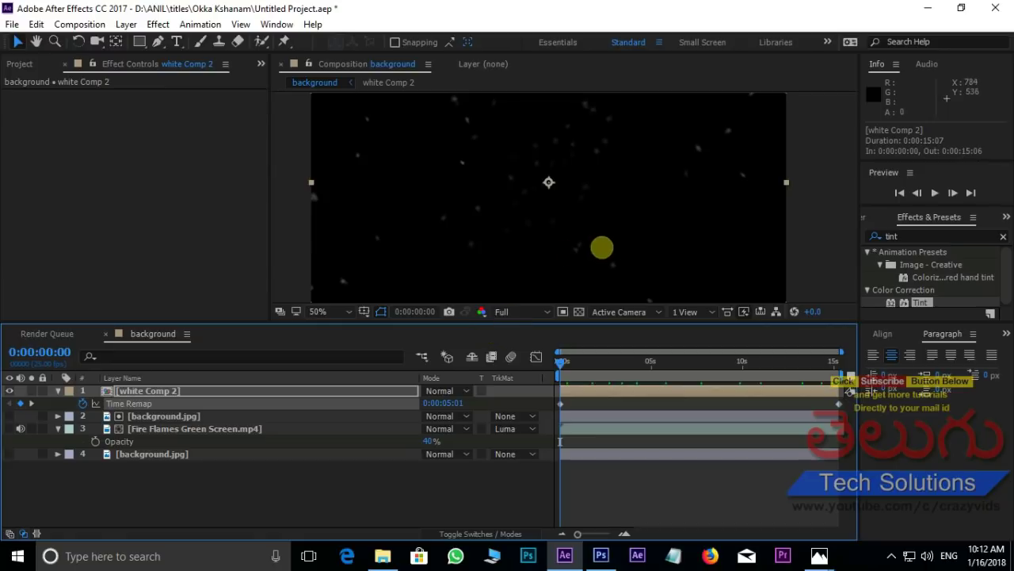
key("space")
left_click_drag(560, 441, 666, 441)
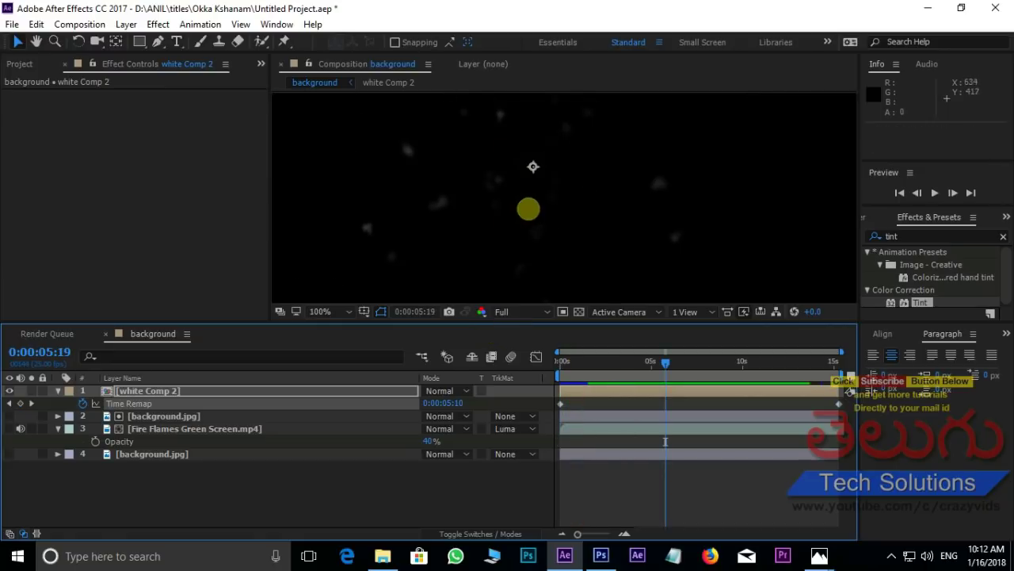
key("space")
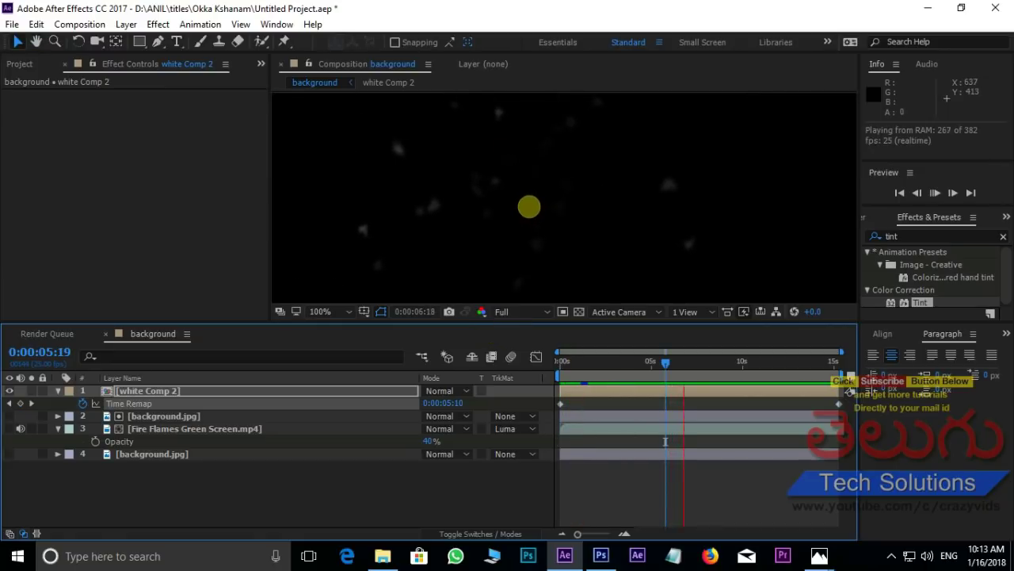
key("comma")
key("comma")
key("comma")
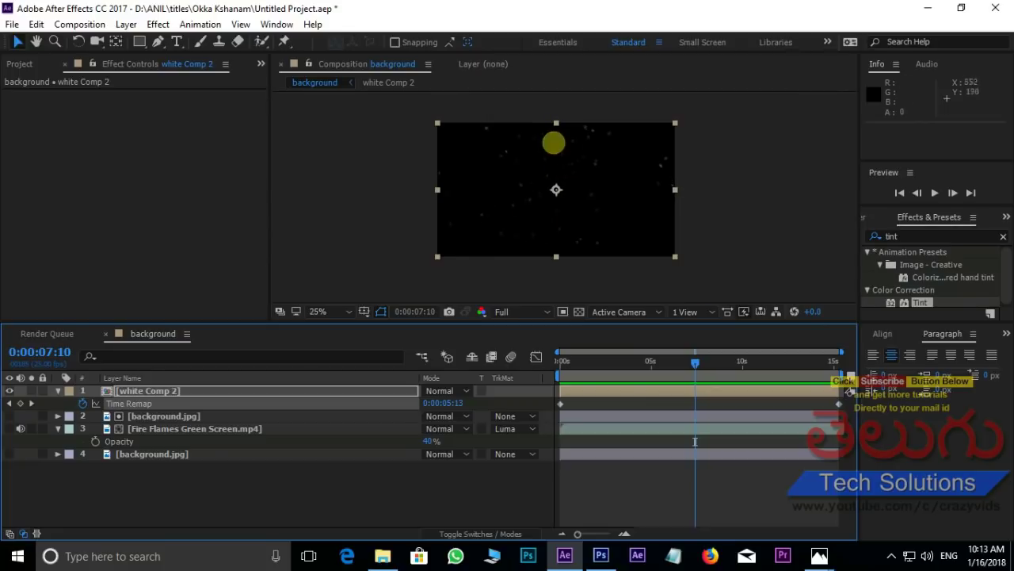
key("period")
key("period")
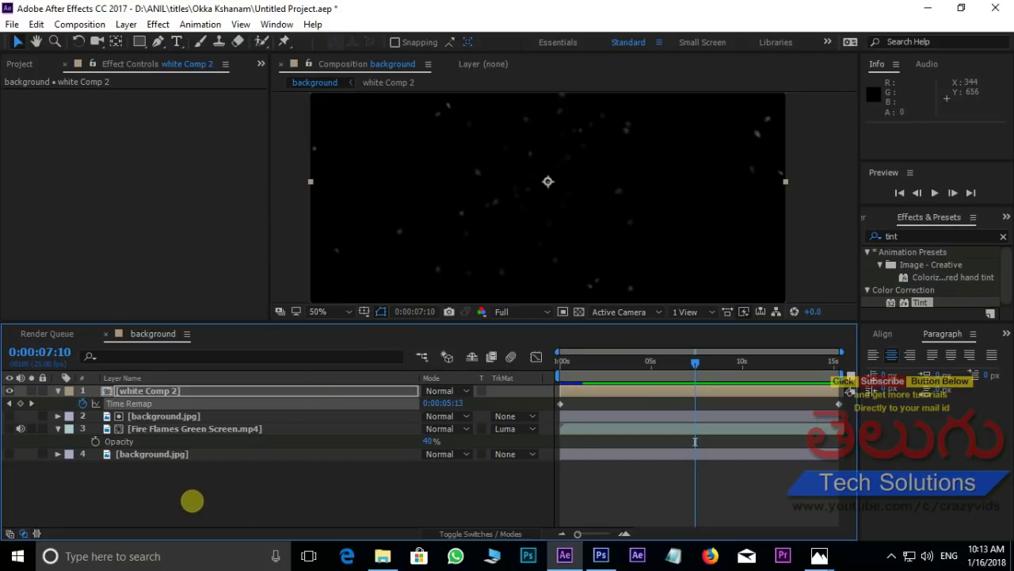
right_click(191, 500)
- Add a solid named fire with Trapcode Particular at 30 particles/sec
mouse_move(332, 356)
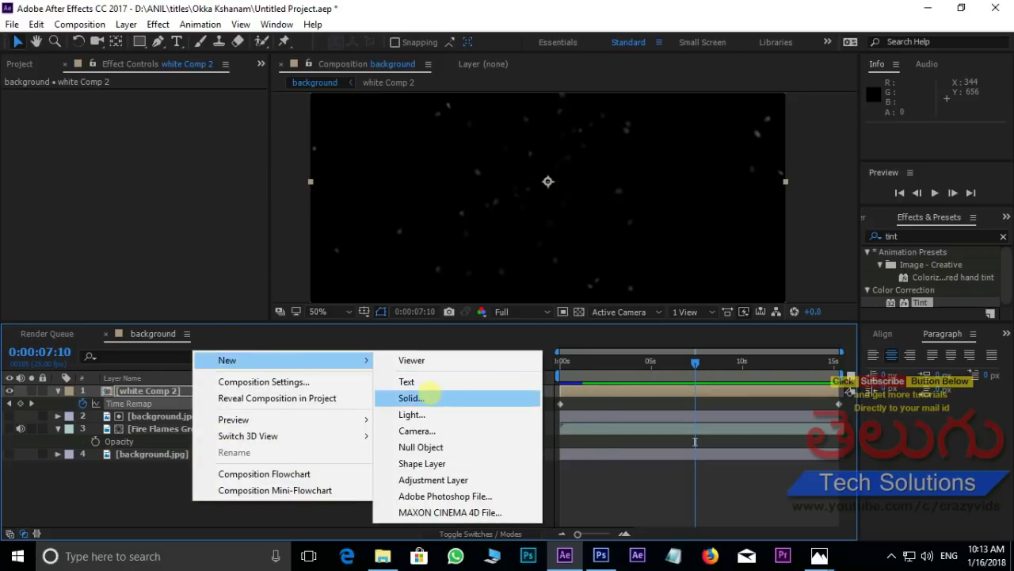
left_click(418, 394)
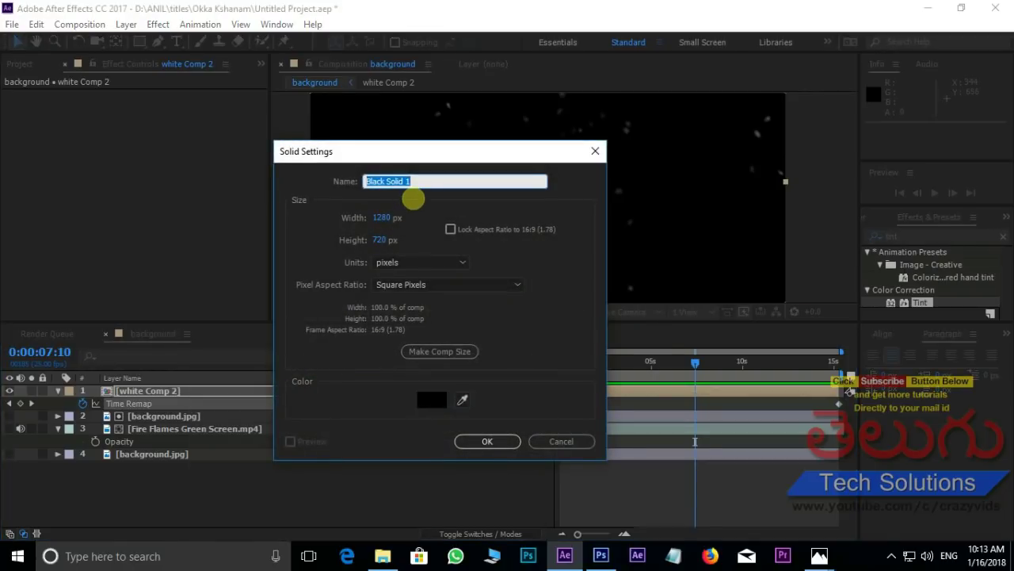
type("fire")
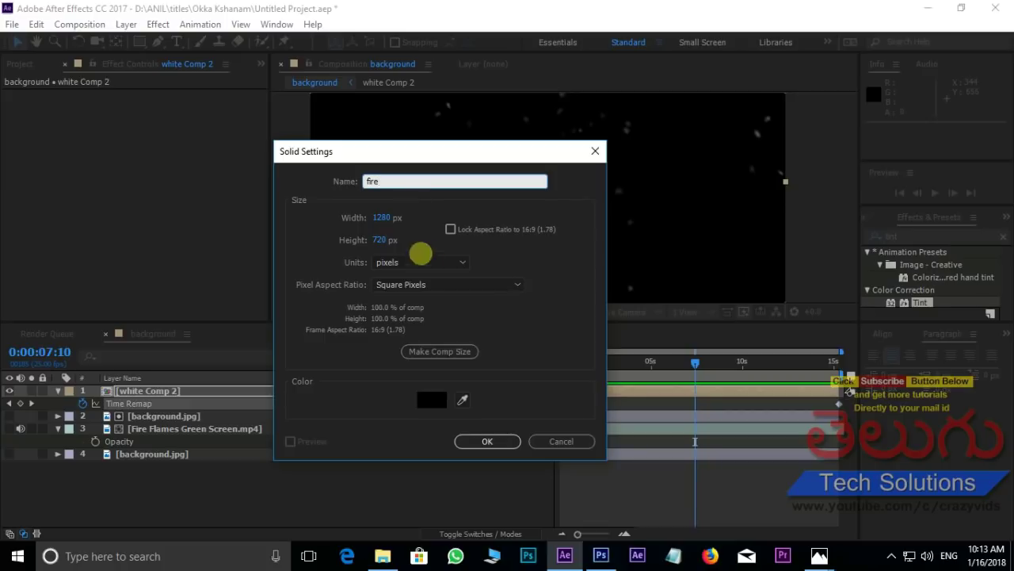
left_click(469, 441)
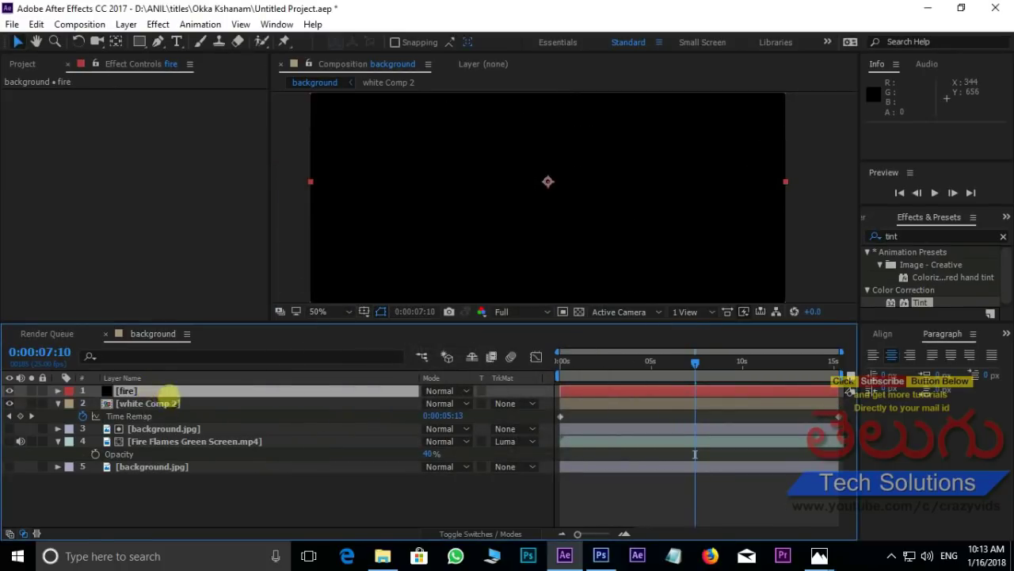
left_click(158, 23)
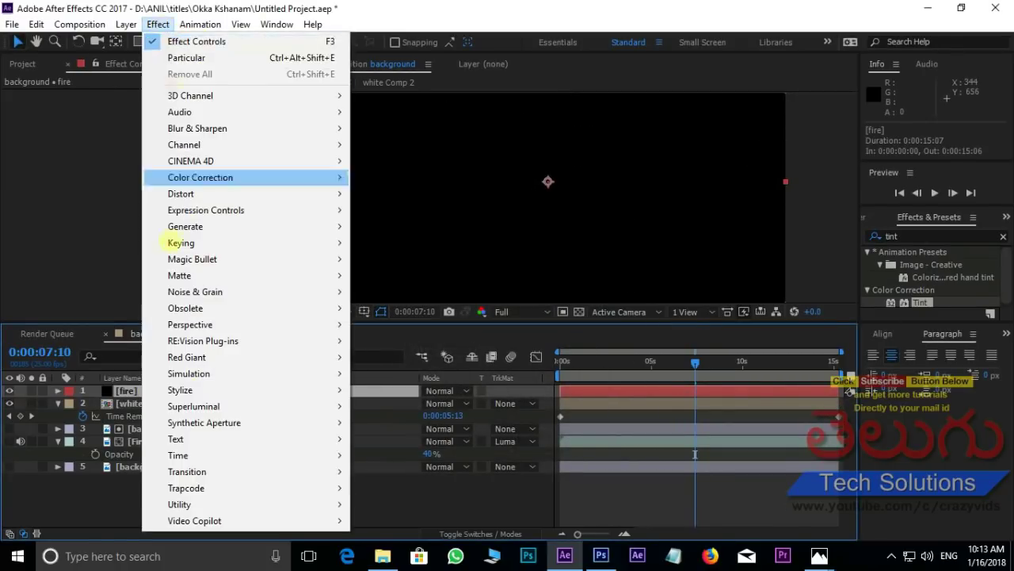
mouse_move(190, 488)
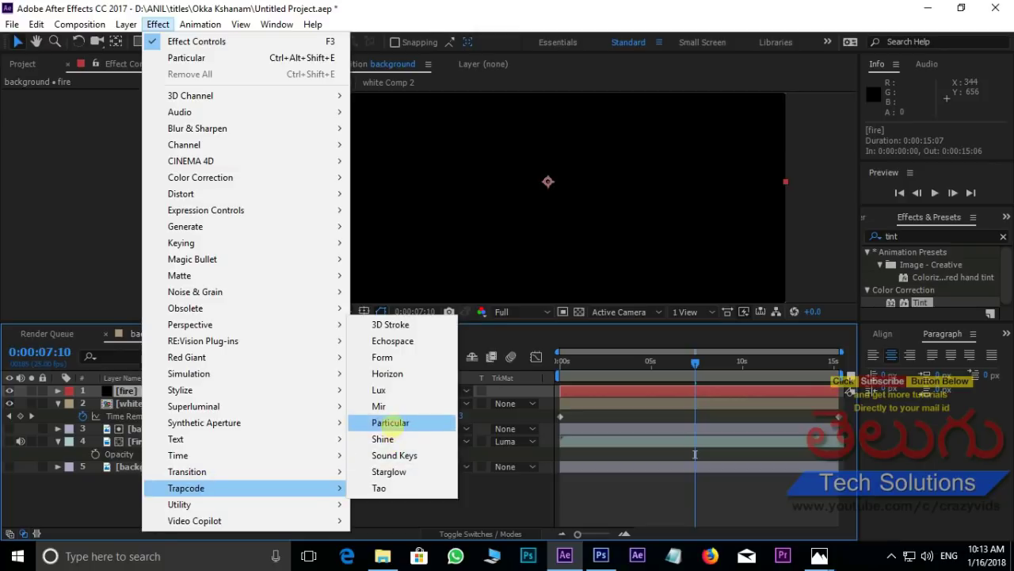
left_click(392, 421)
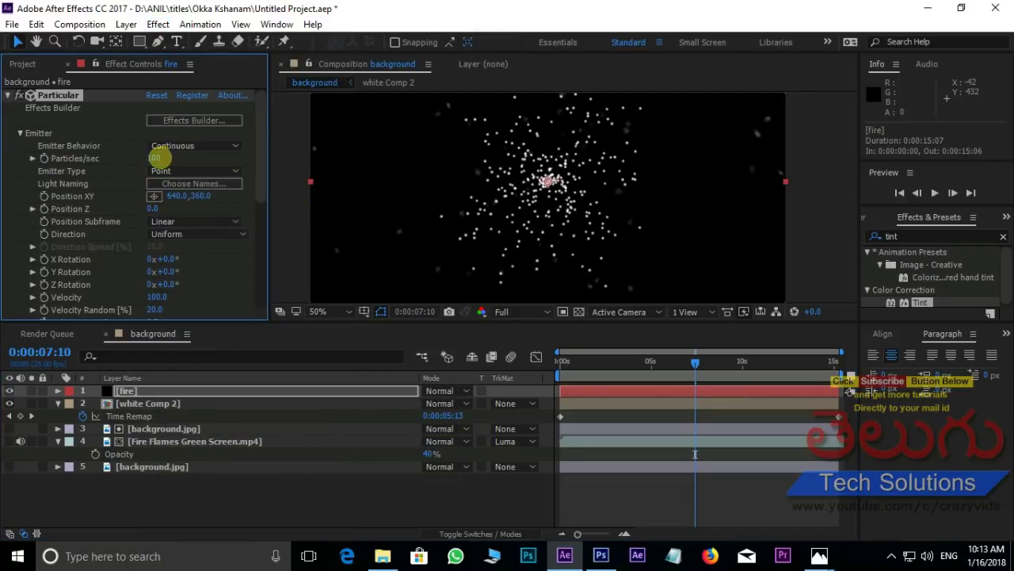
left_click(154, 158)
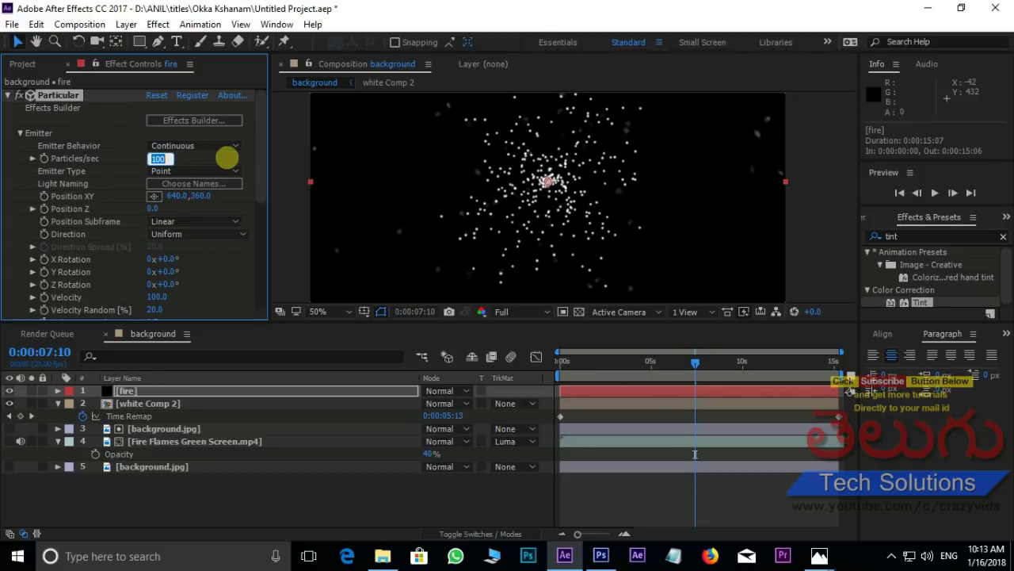
type("30")
key("Return")
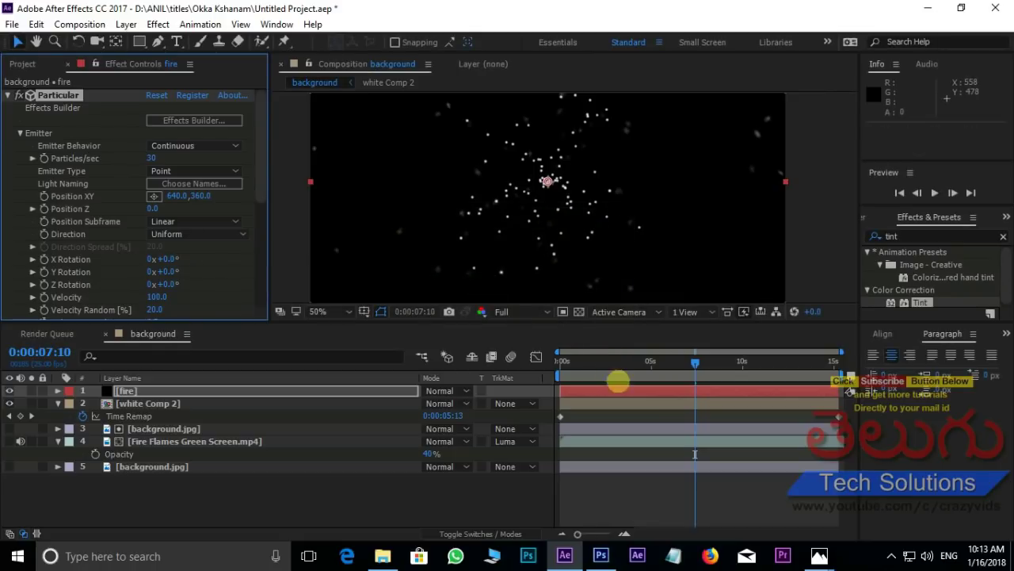
- Slide the fire layer to start before 0s and extend it to the composition end
mouse_move(683, 388)
left_mouse_down()
mouse_move(673, 370)
mouse_move(684, 371)
mouse_move(525, 357)
left_mouse_up()
key("space")
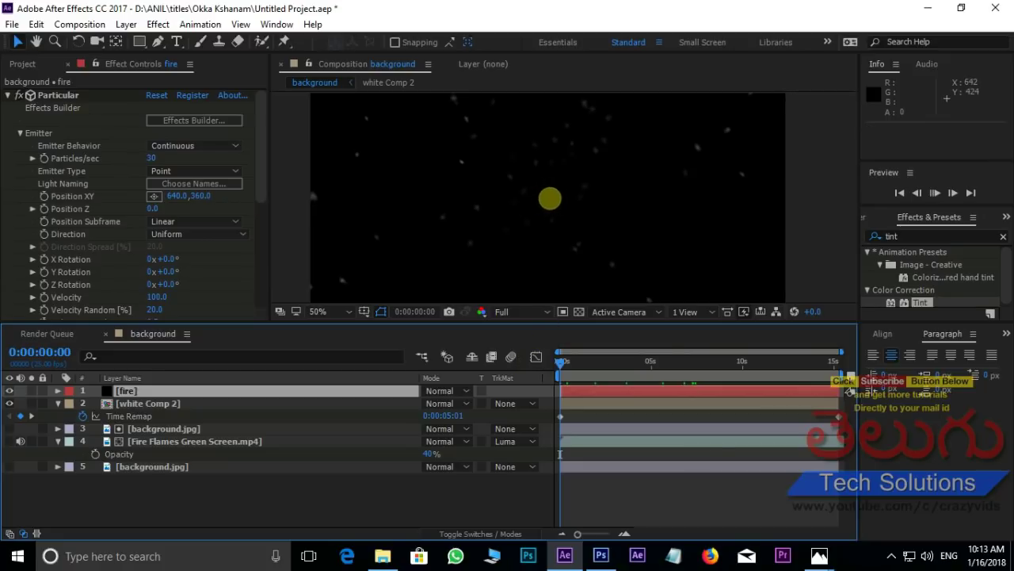
left_click_drag(656, 388, 586, 388)
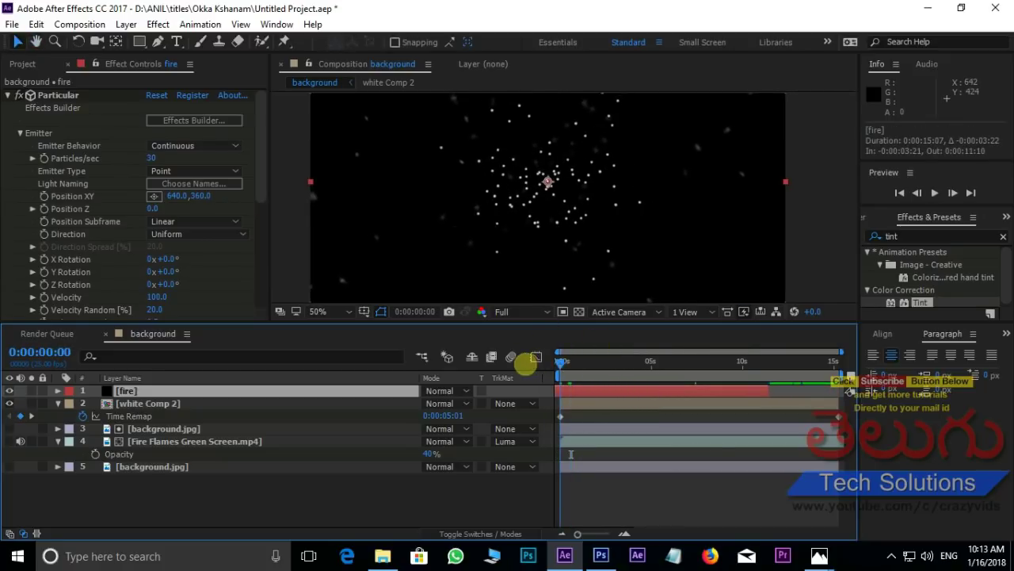
key("space")
left_click(760, 388)
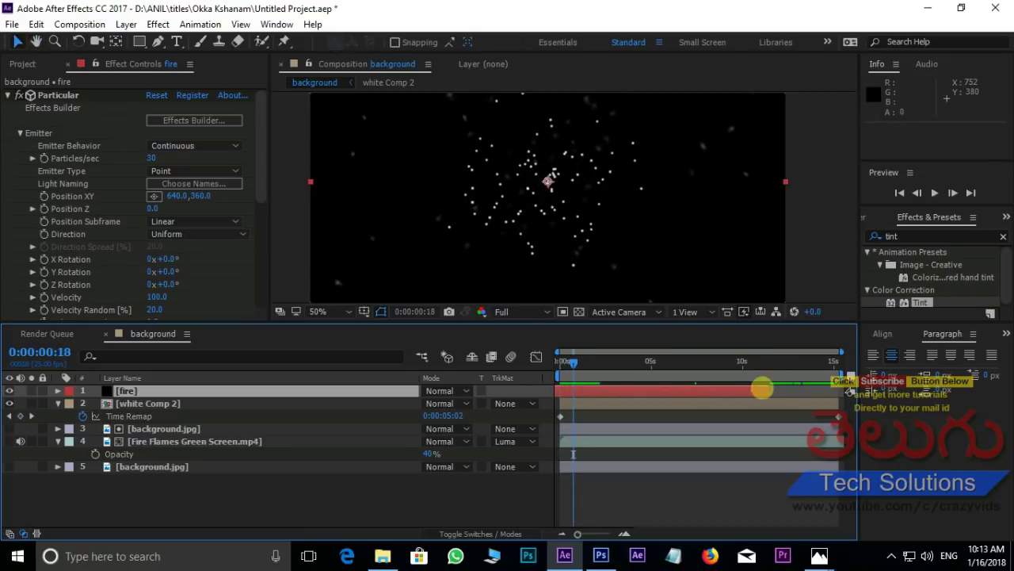
left_click_drag(767, 388, 838, 382)
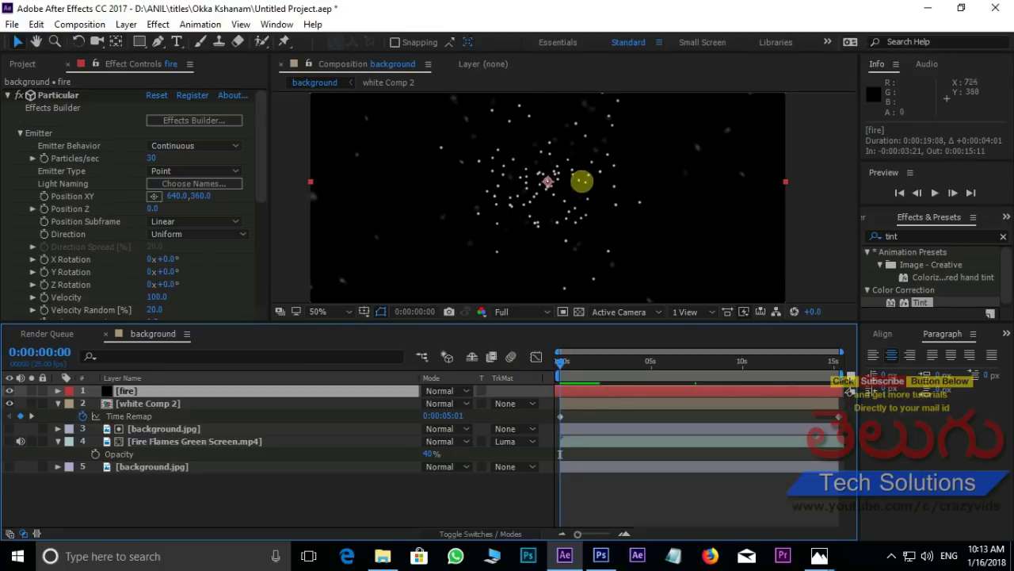
key("space")
left_click(586, 179)
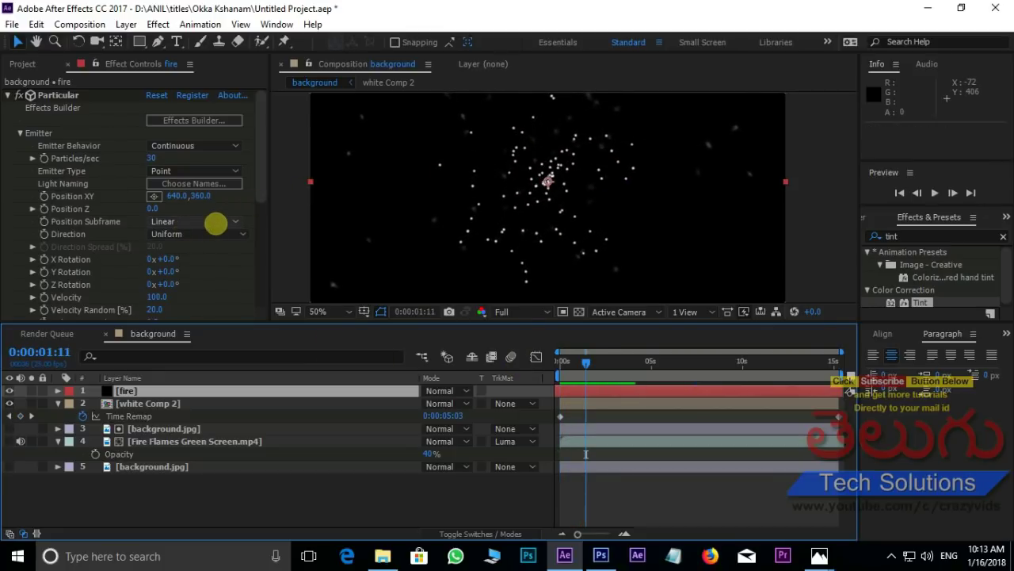
- Set the fire particles' Velocity to 300
left_click(157, 297)
type("300")
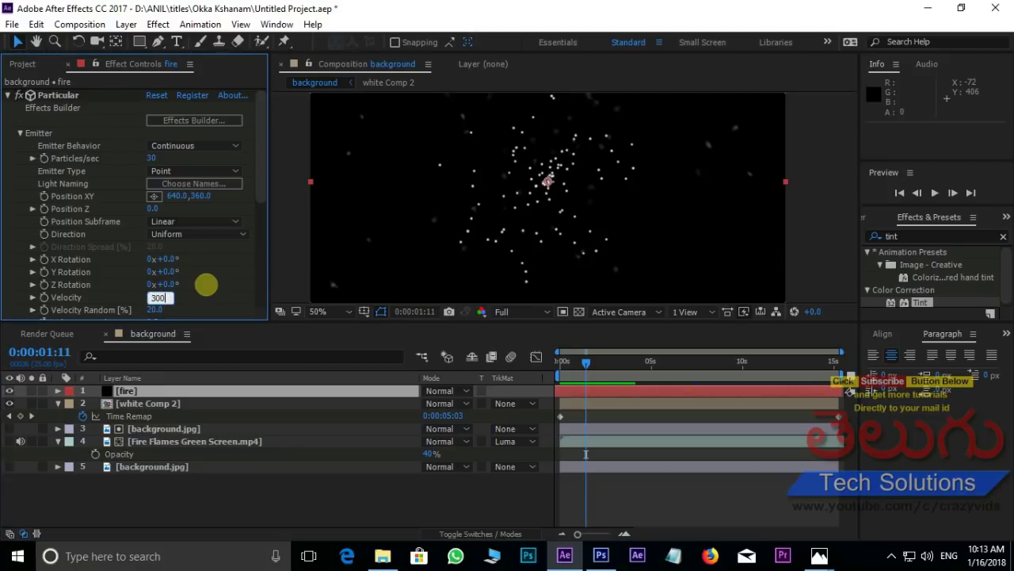
key("Return")
left_click(573, 391)
scroll(157, 230, "down", 2)
scroll(157, 230, "down", 2)
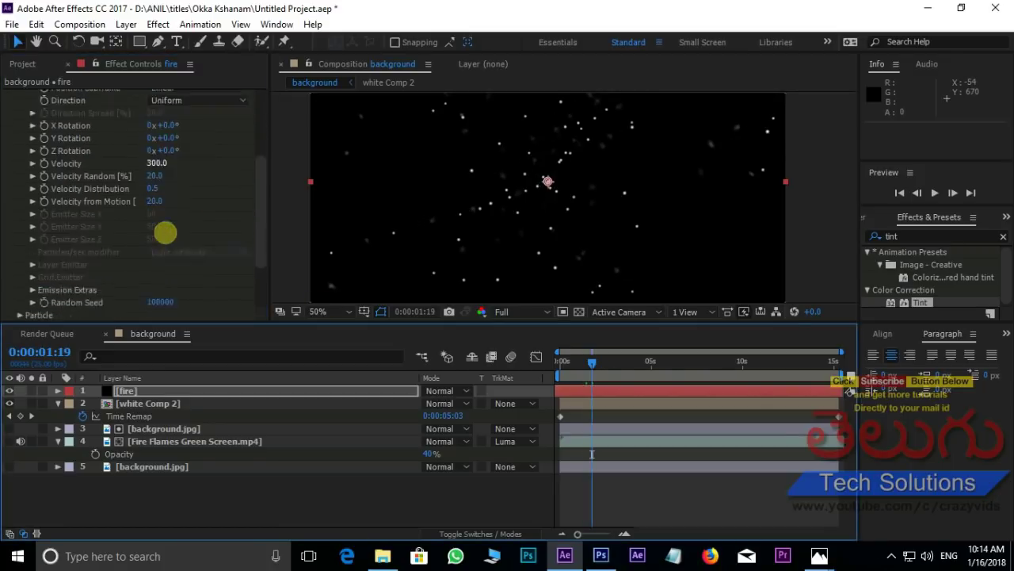
- Set the fire layer's Particle Size to 11
scroll(163, 231, "down", 2)
left_click(17, 235)
scroll(169, 234, "down", 4)
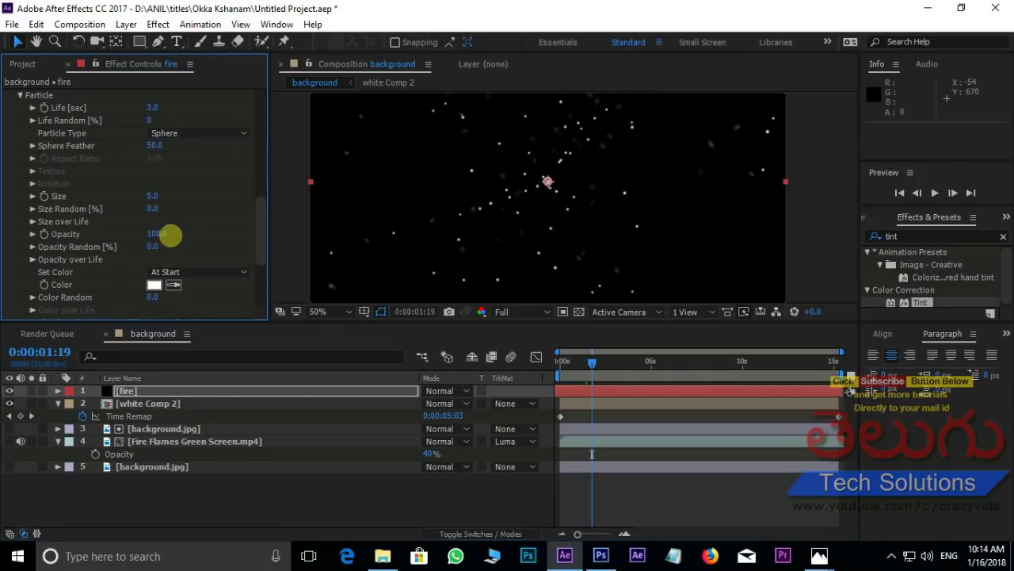
left_click_drag(152, 195, 155, 195)
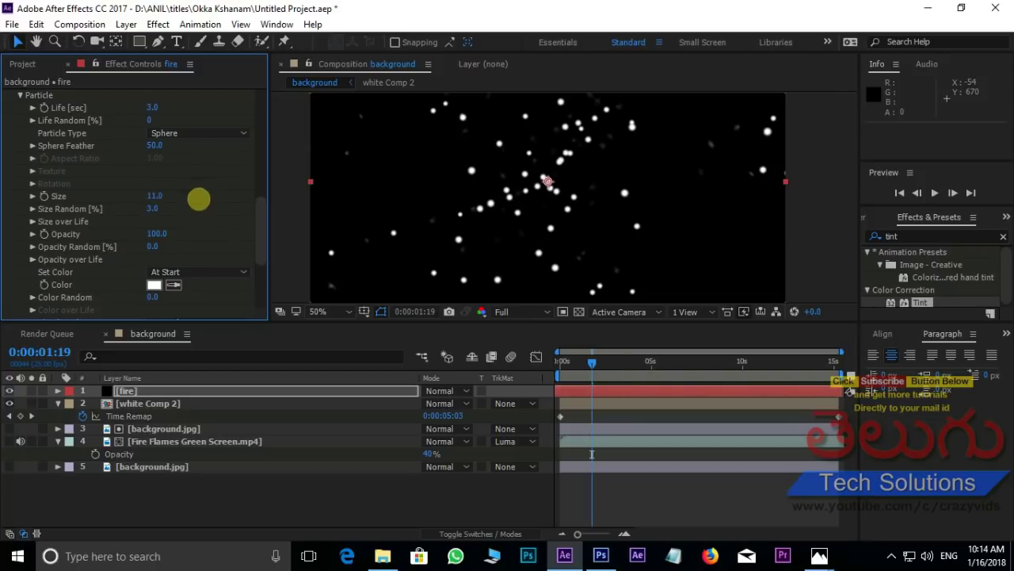
- Draw a straight rising Opacity over Life curve for the fire particles
left_click(32, 259)
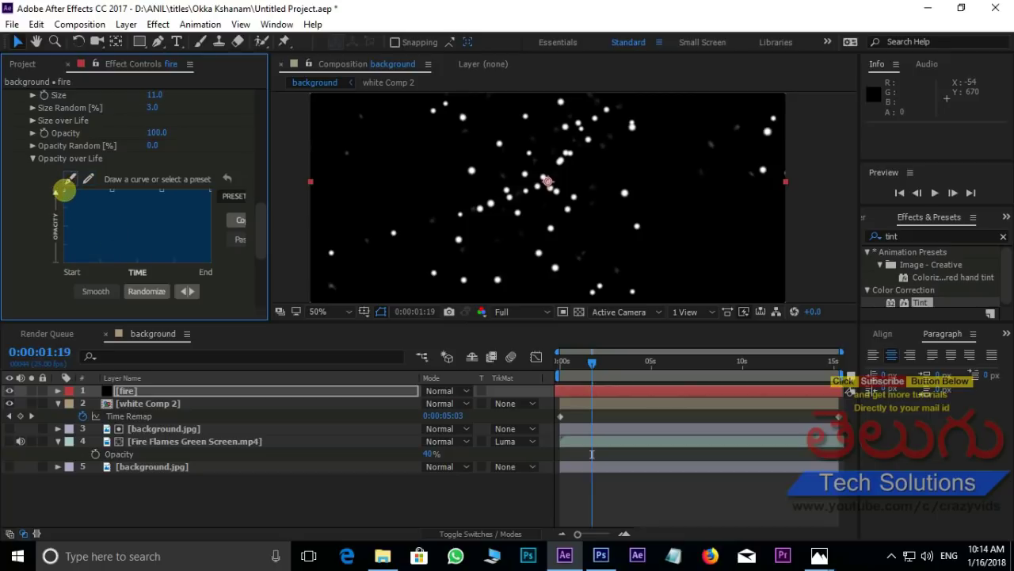
left_click_drag(65, 202, 56, 271)
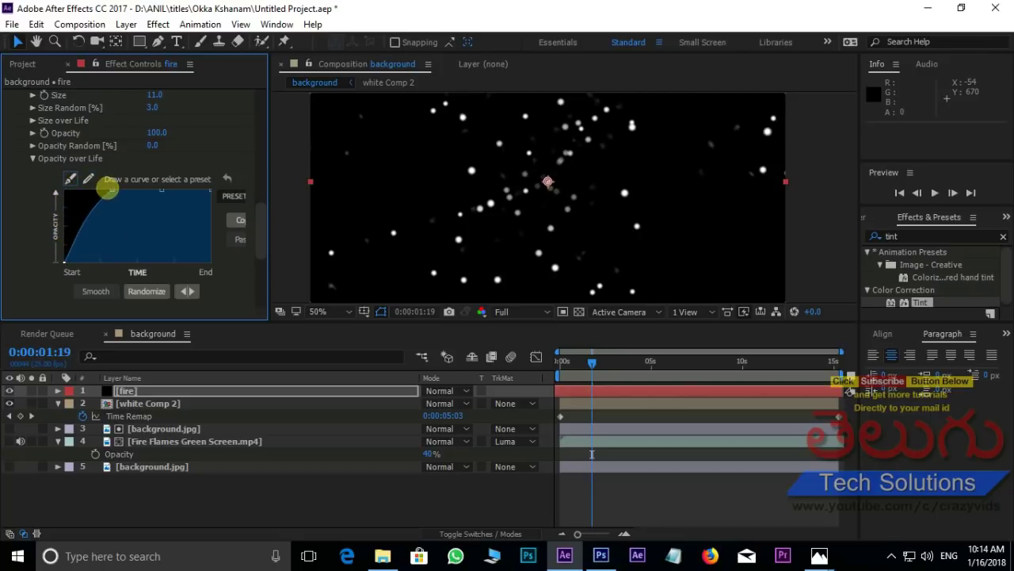
left_click_drag(110, 191, 149, 222)
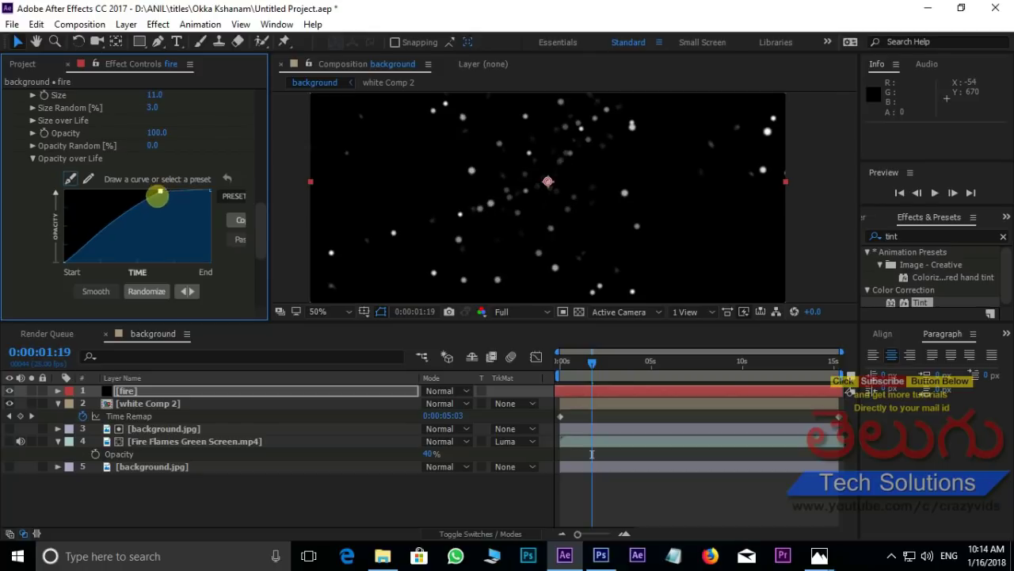
left_click(35, 159)
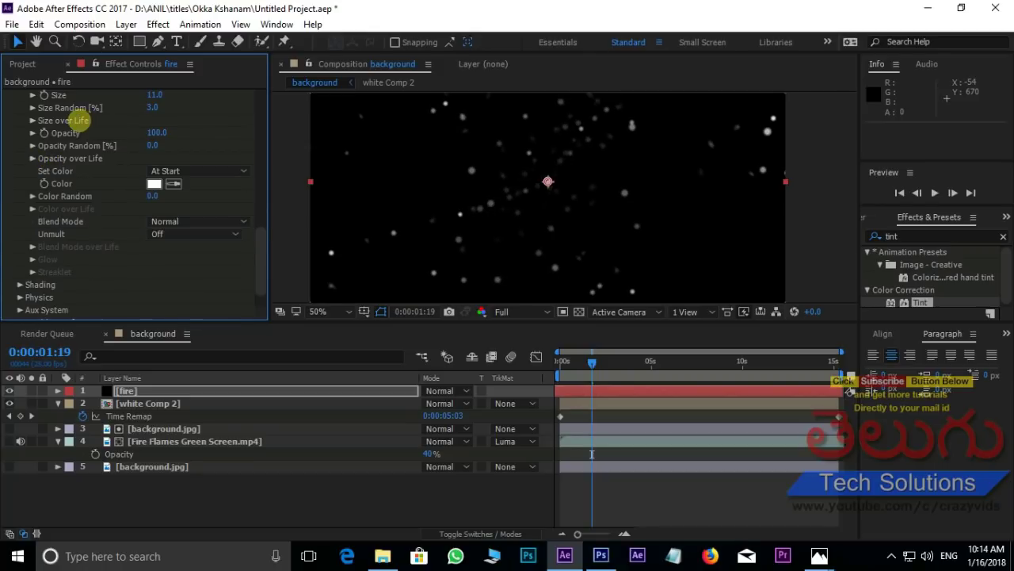
- Draw a gently rising Size over Life curve for the fire particles
left_click(31, 120)
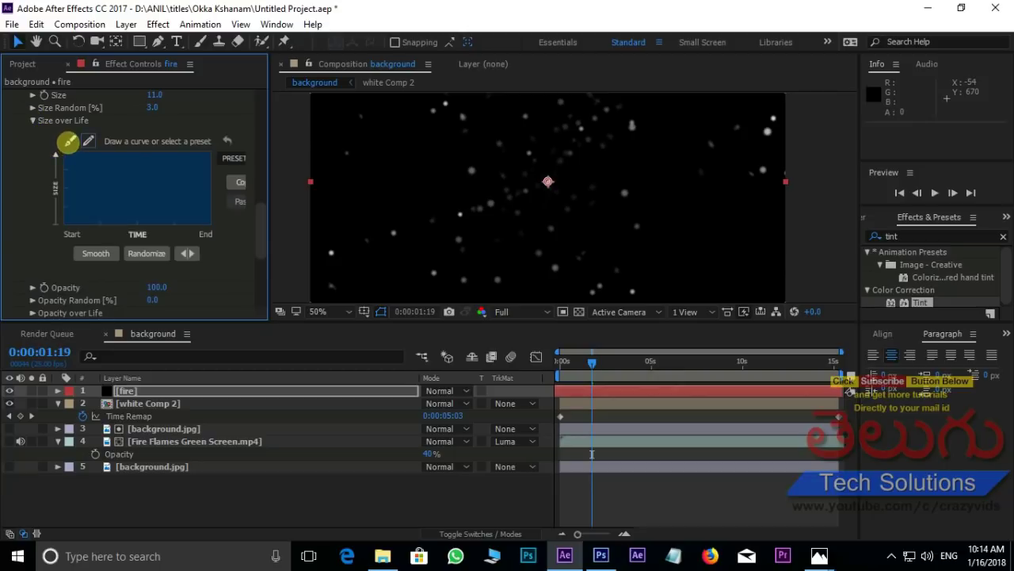
left_click(68, 141)
left_click(68, 160)
left_click_drag(63, 154, 96, 161)
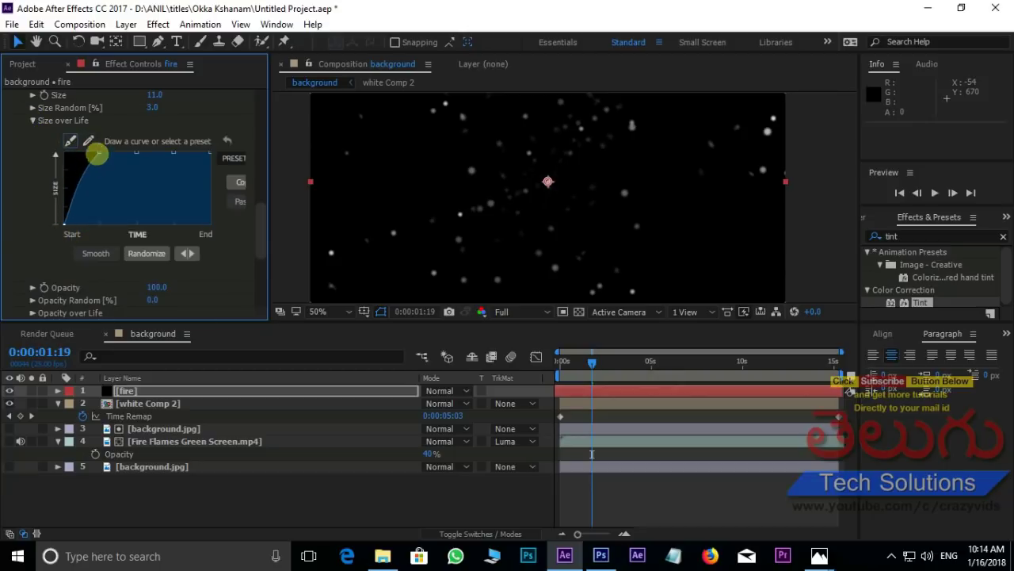
mouse_move(99, 153)
left_mouse_down()
mouse_move(165, 169)
mouse_move(134, 193)
mouse_move(136, 182)
left_mouse_up()
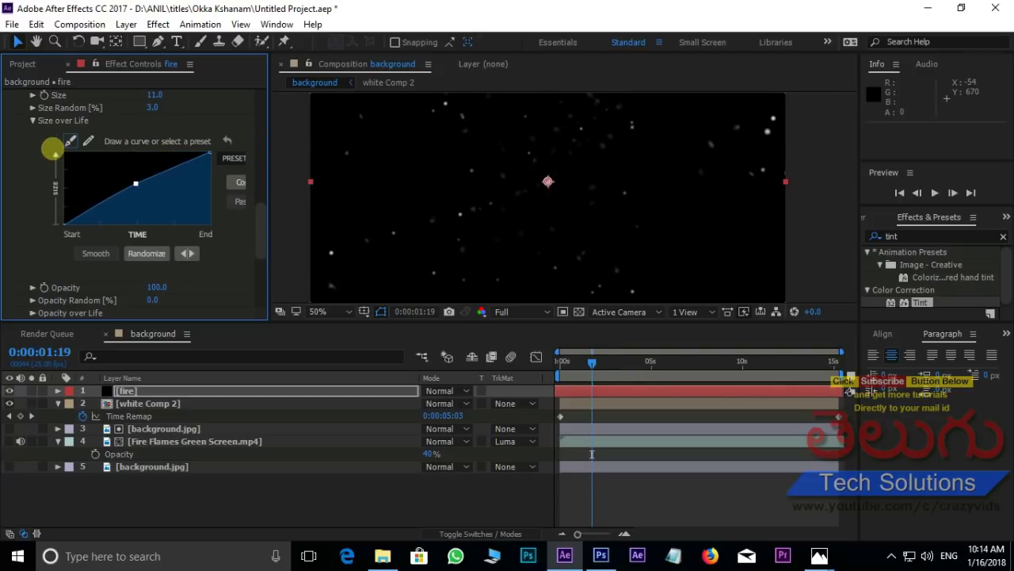
left_click(33, 120)
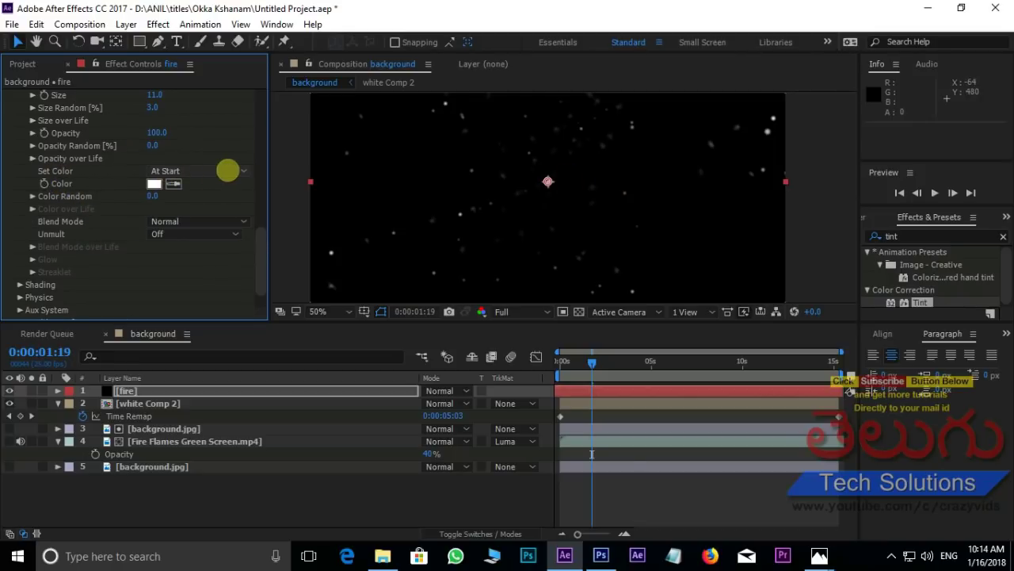
- Colour the particles Random from Gradient with a red-to-yellow ramp
left_click(243, 169)
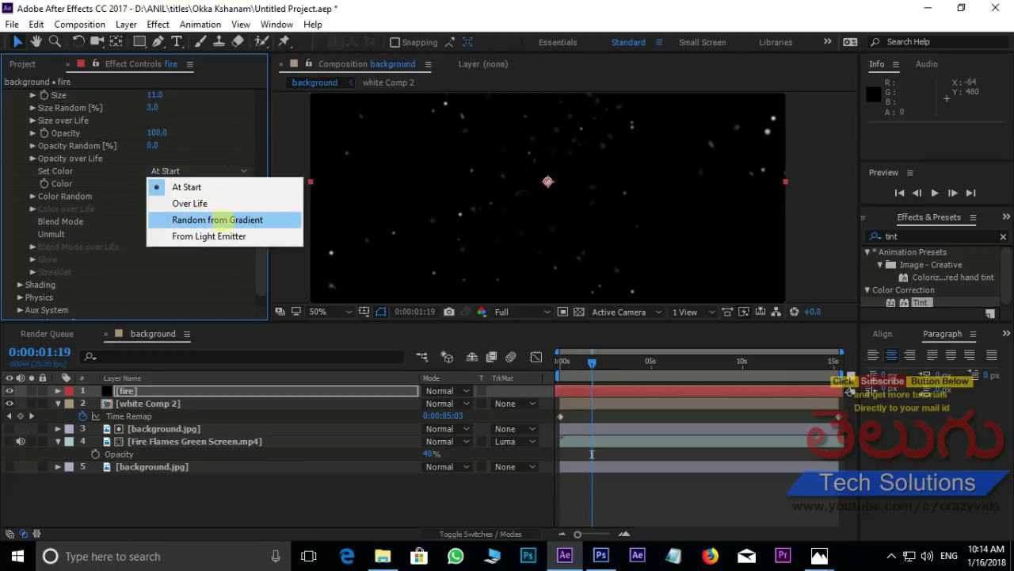
left_click(225, 220)
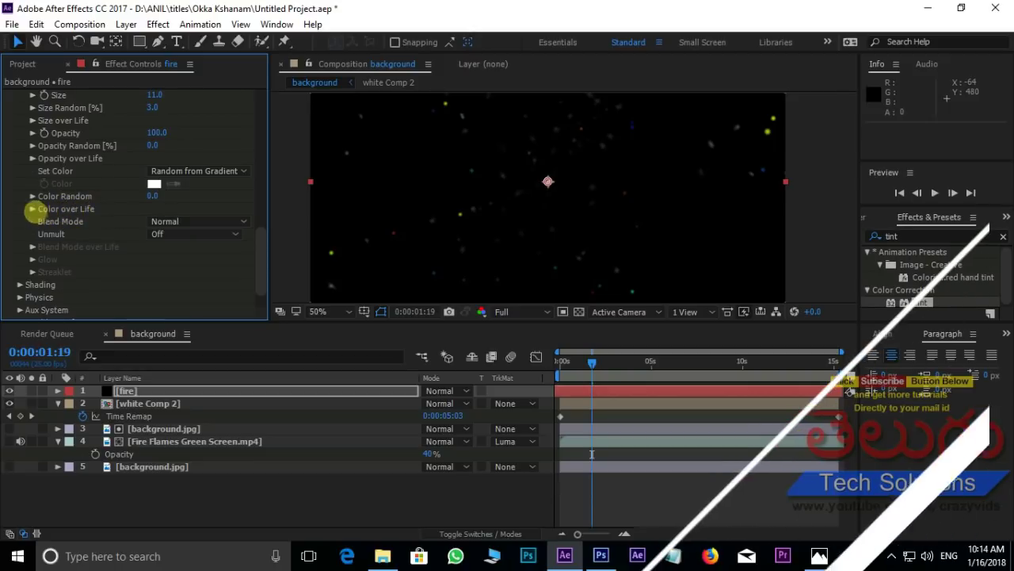
left_click(32, 209)
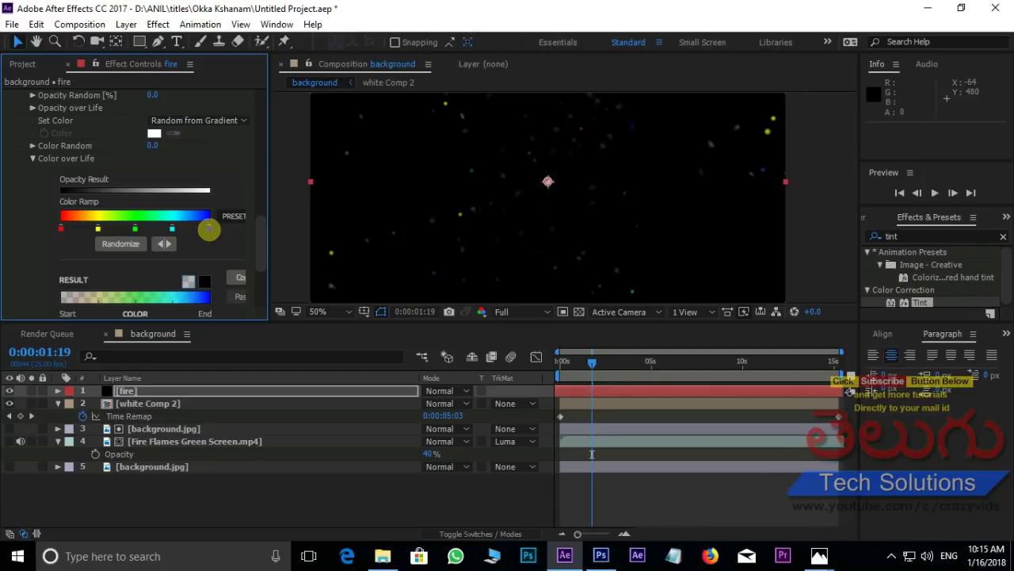
mouse_move(208, 228)
left_mouse_down()
mouse_move(209, 246)
mouse_move(135, 253)
left_mouse_up()
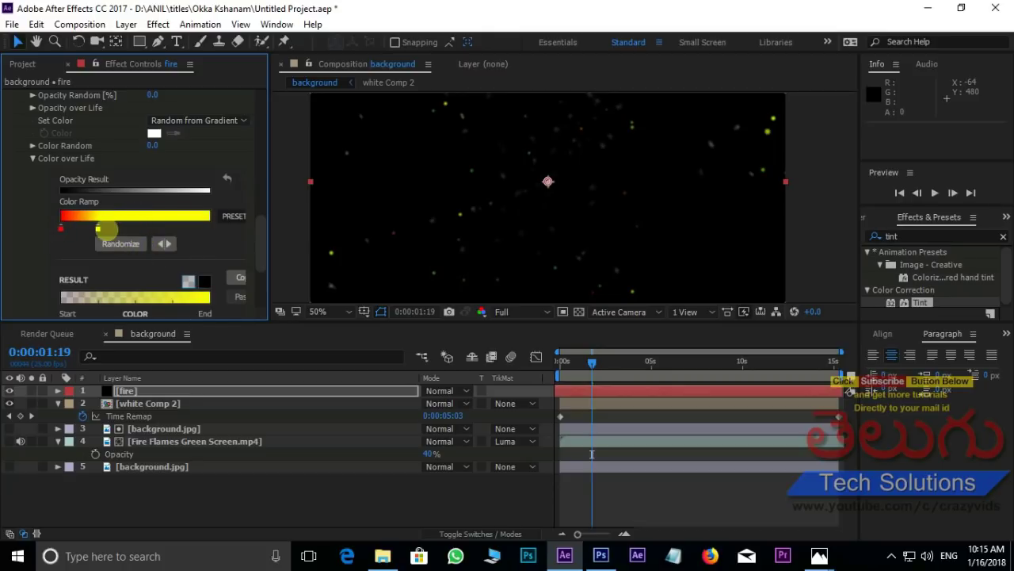
left_click_drag(97, 229, 201, 228)
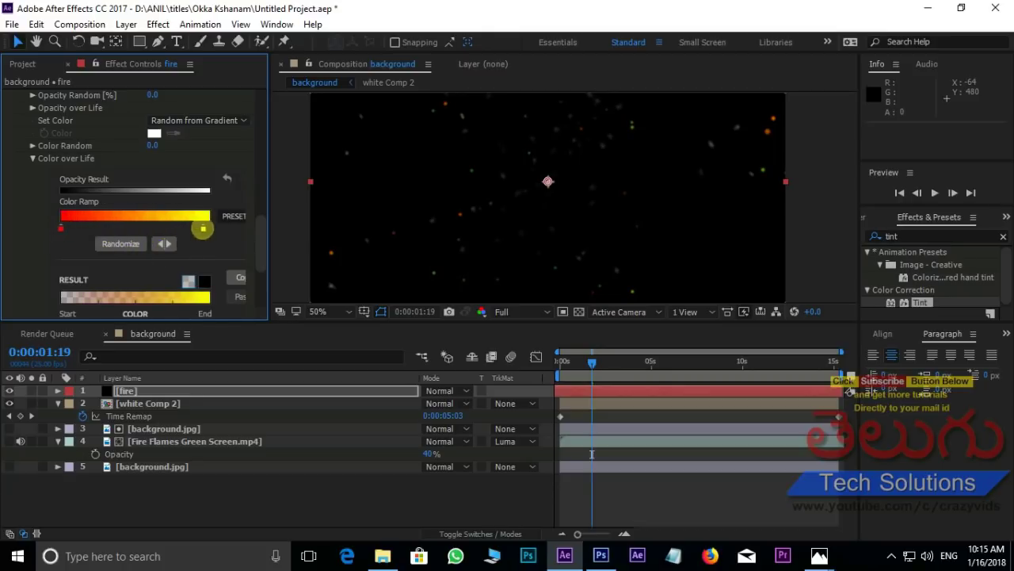
- Preview the red-to-yellow fire particles from the first frame
scroll(616, 199, "down", 2)
scroll(582, 198, "up", 2)
scroll(609, 154, "up", 2)
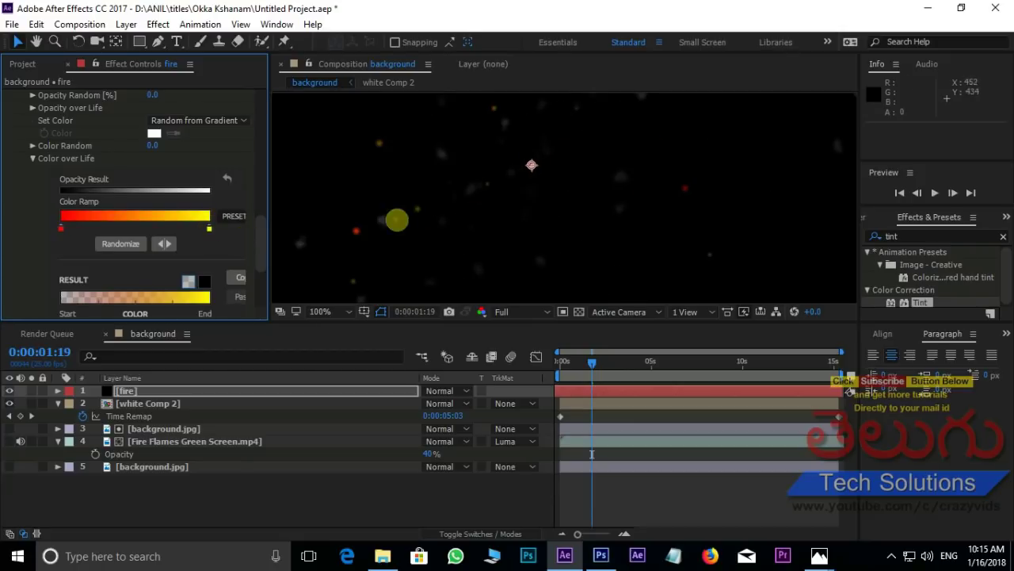
scroll(546, 176, "down", 2)
scroll(553, 188, "down", 2)
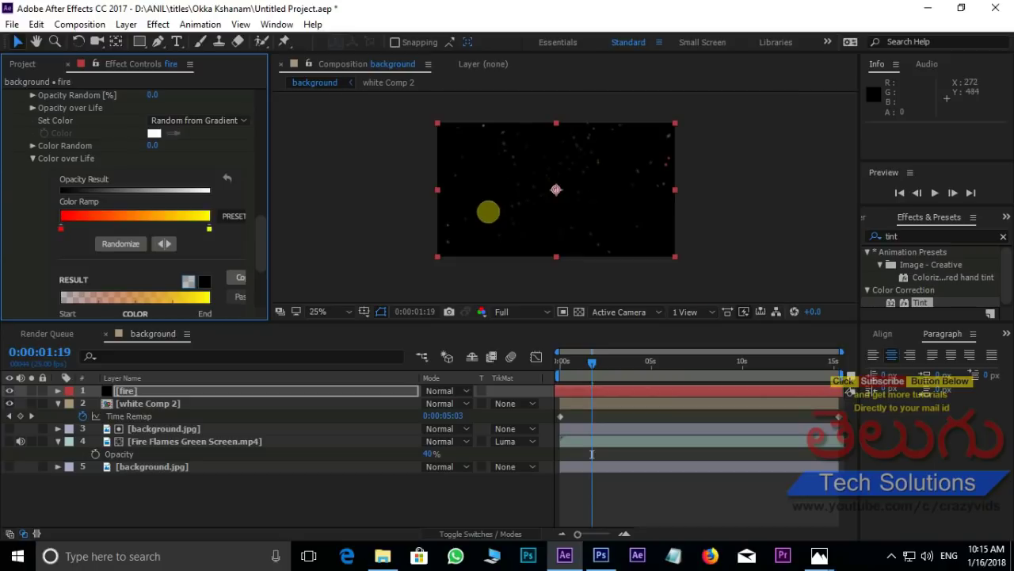
scroll(556, 190, "up", 2)
left_click(592, 362)
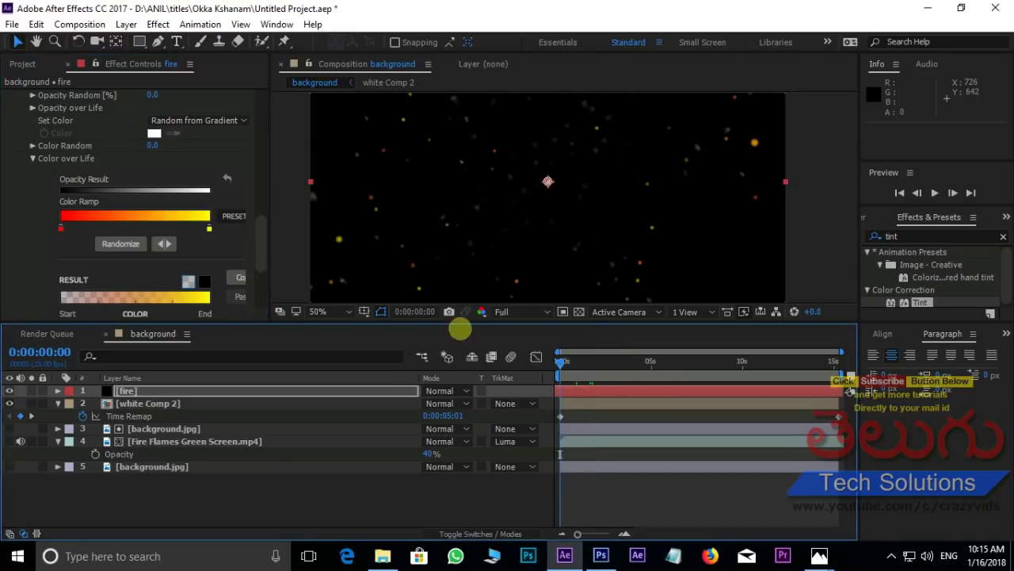
key("Home")
key("space")
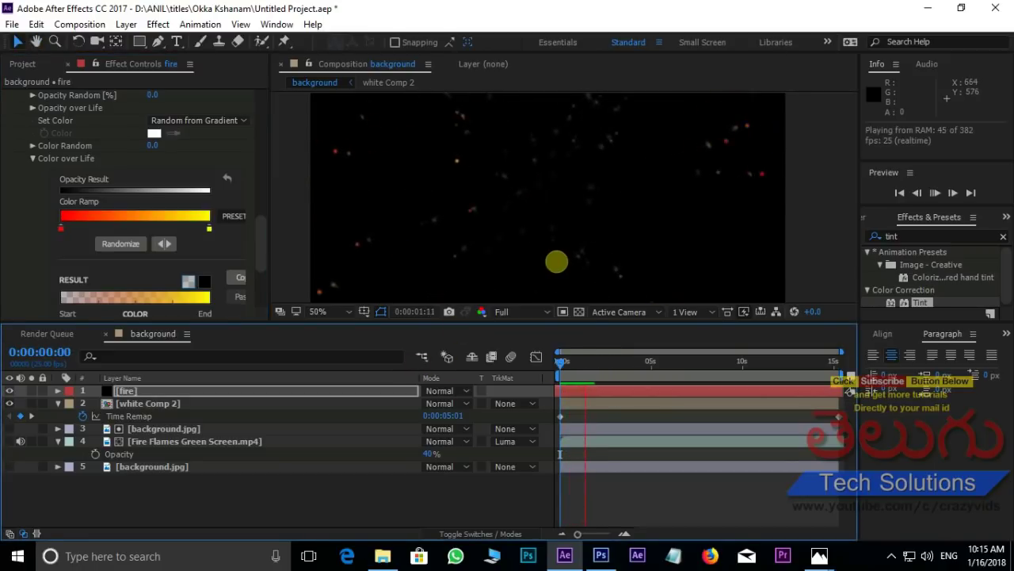
key("space")
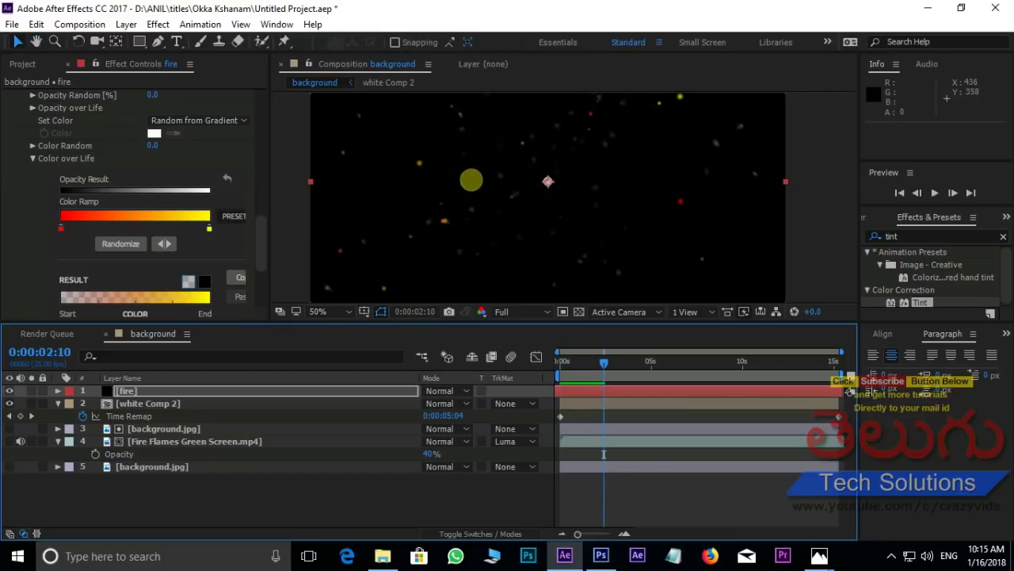
- Lower the particle Opacity to 50 and play back the dimmer particles
left_click_drag(261, 240, 257, 210)
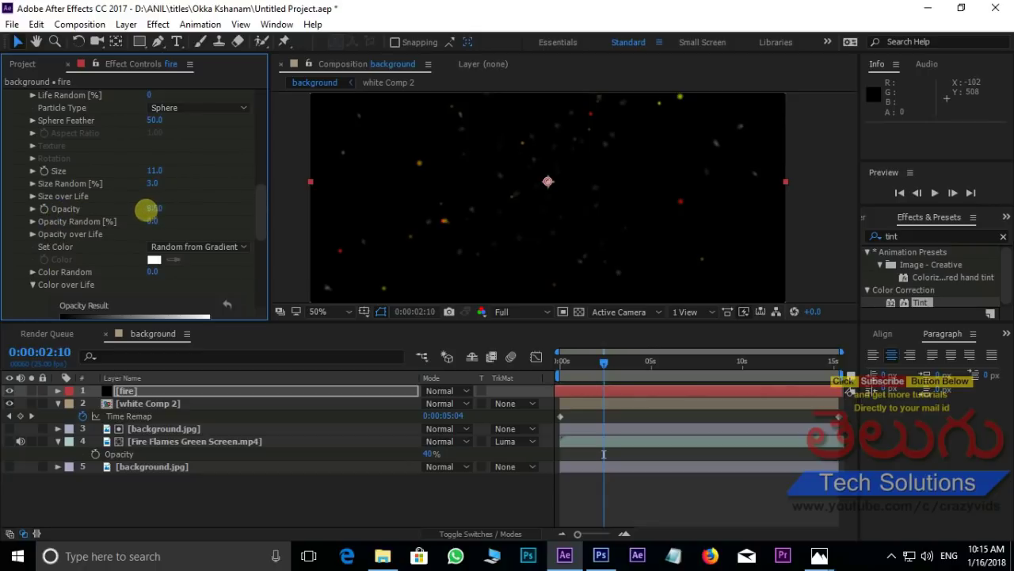
left_click(154, 209)
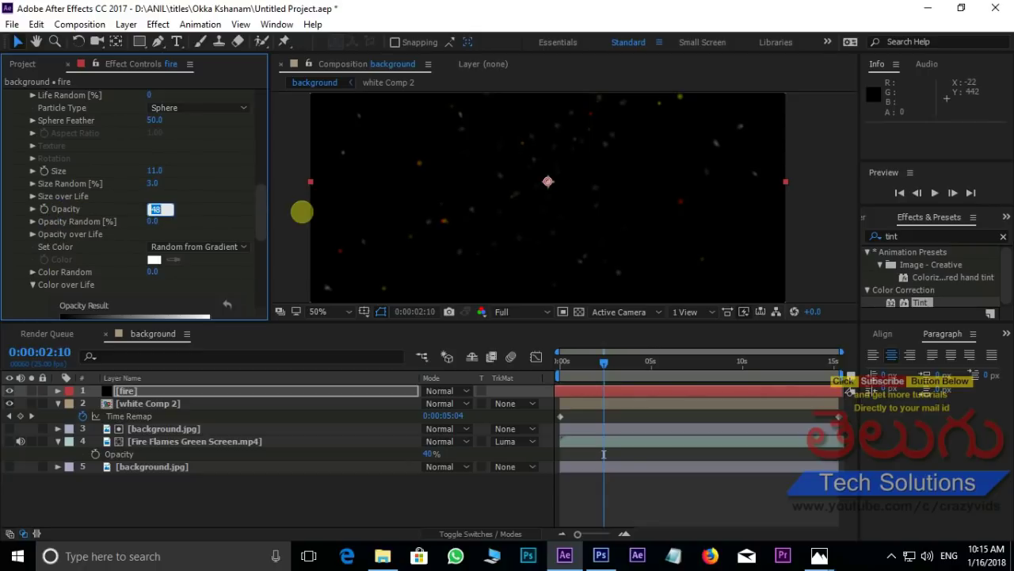
type("50")
left_click(596, 361)
key("space")
key("space")
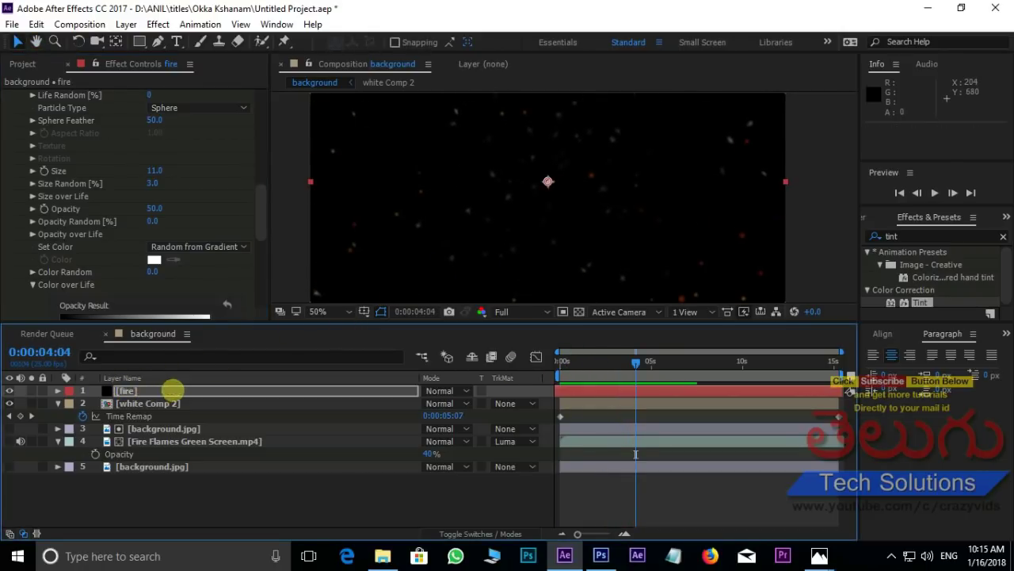
- Precompose the fire layer as fire Comp 1
right_click(175, 390)
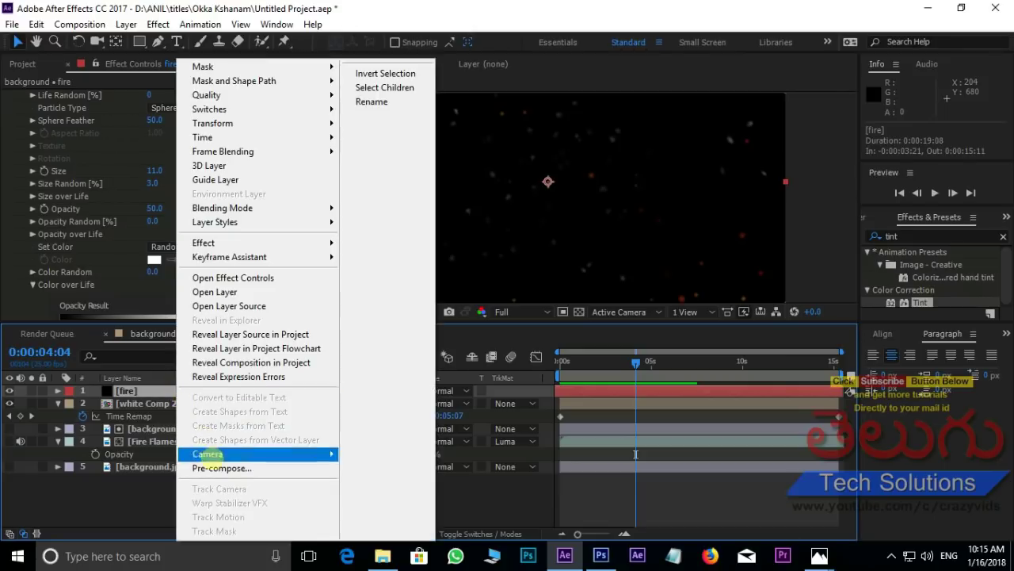
left_click(230, 467)
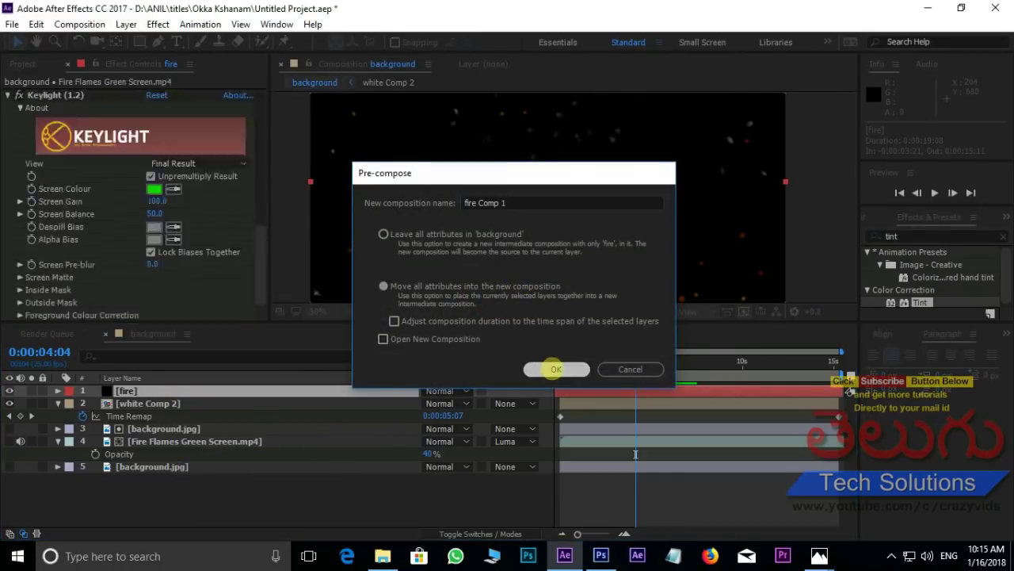
left_click(556, 369)
mouse_move(679, 362)
left_mouse_down()
mouse_move(564, 362)
mouse_move(415, 394)
left_mouse_up()
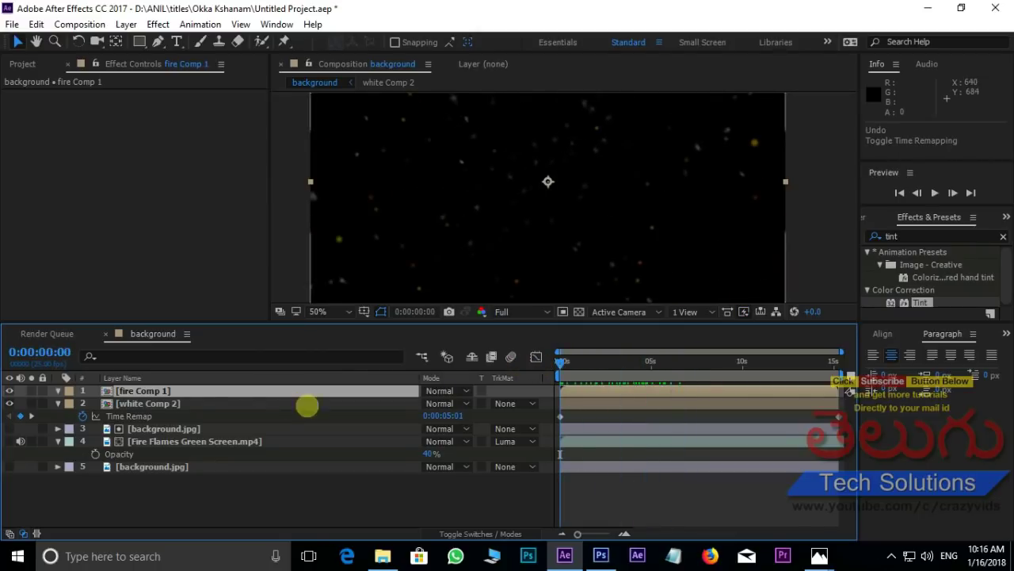
- Enable time remapping on fire Comp 1, lower its end time, and preview from the start
right_click(185, 390)
mouse_move(253, 137)
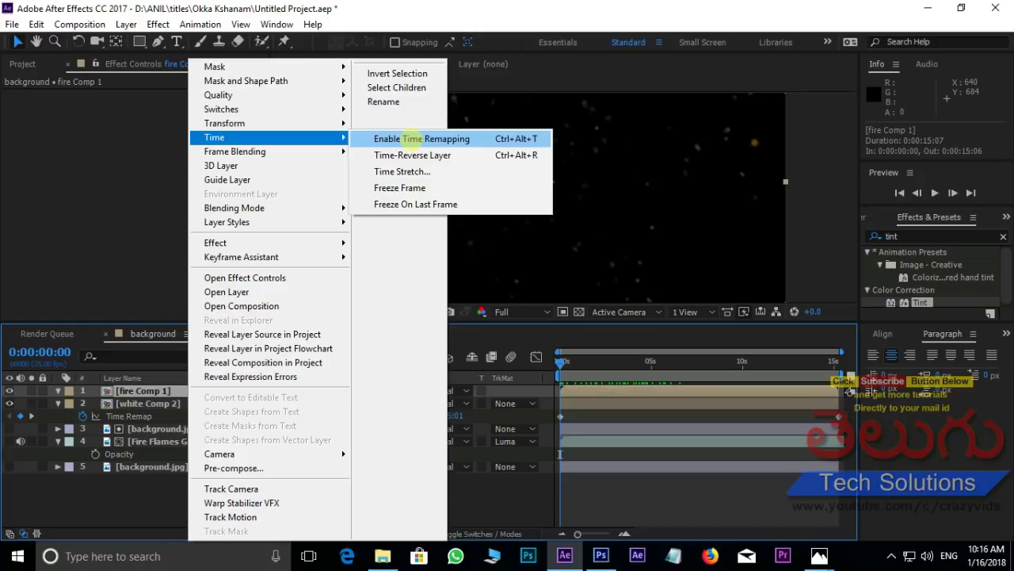
left_click(404, 137)
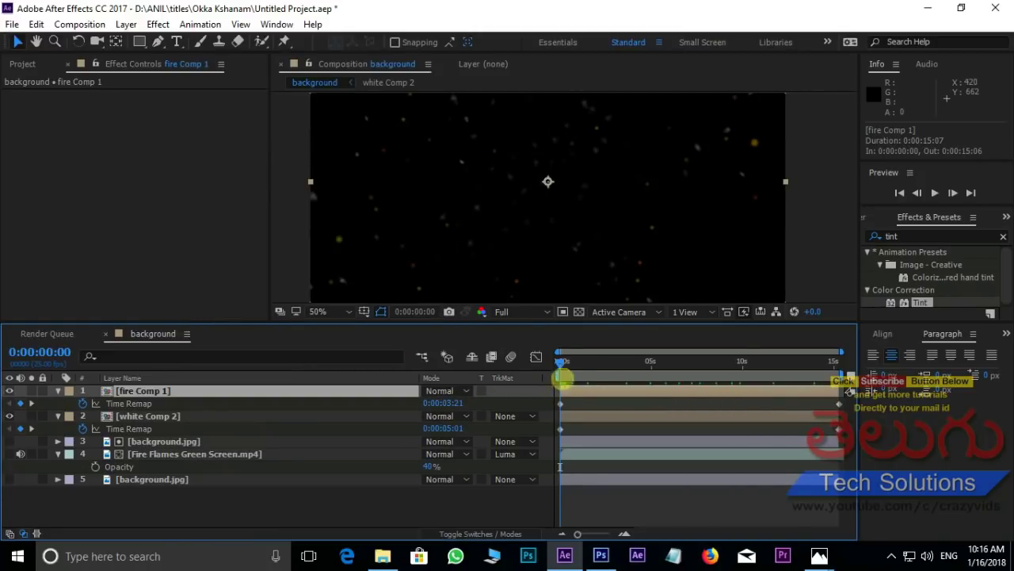
left_click_drag(561, 378, 842, 381)
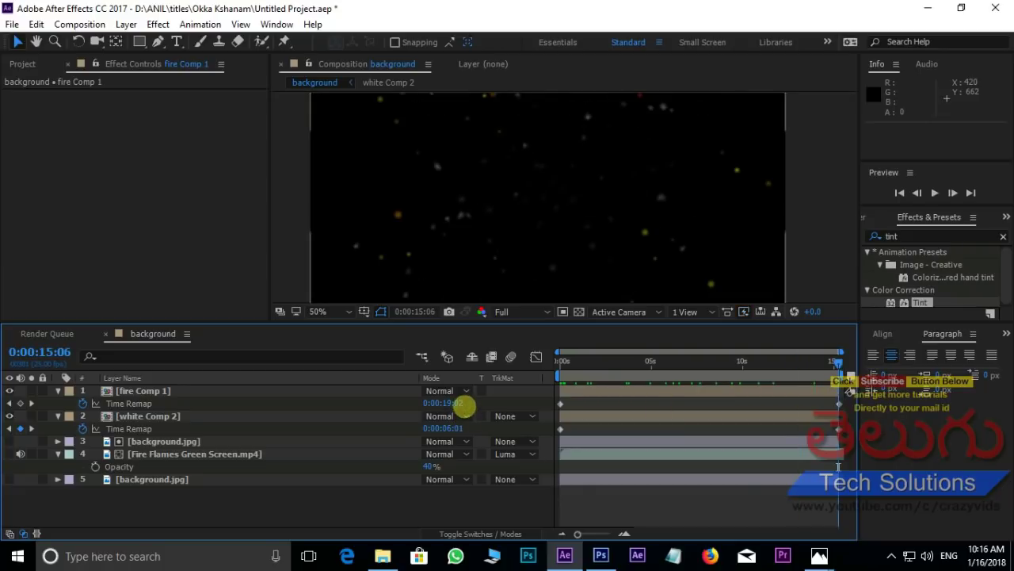
left_click_drag(465, 405, 275, 404)
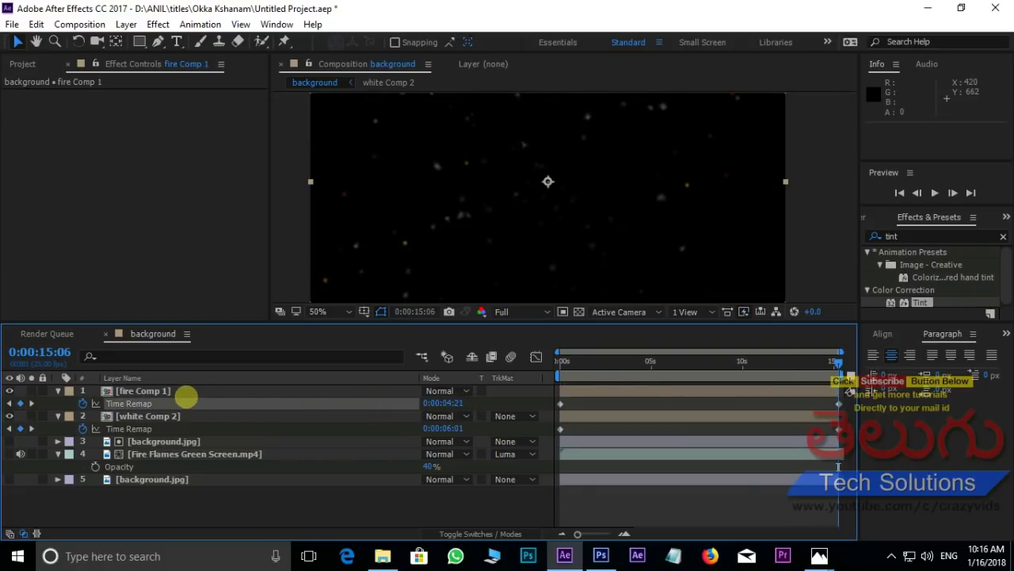
left_click(184, 393)
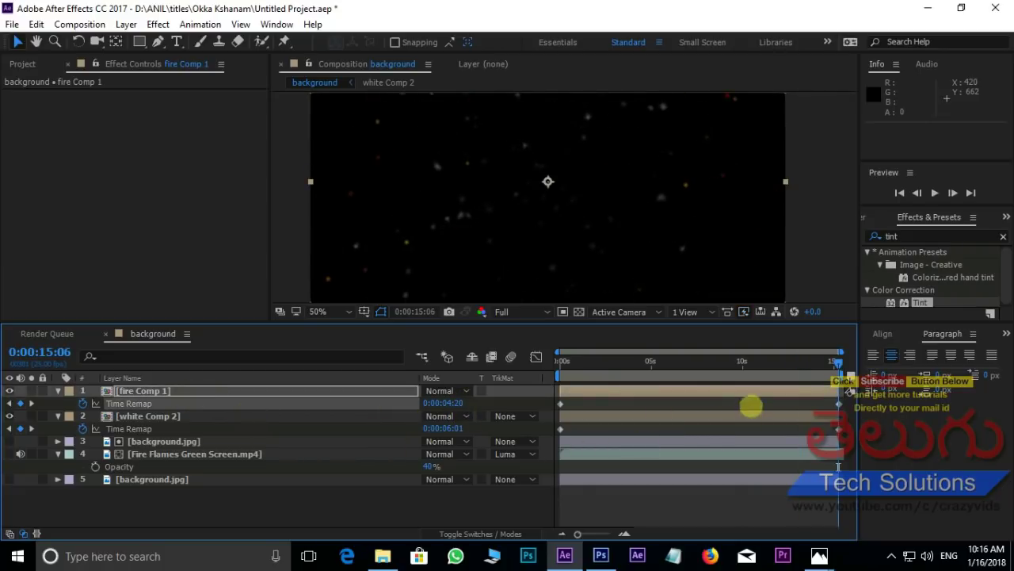
key("Home")
key("space")
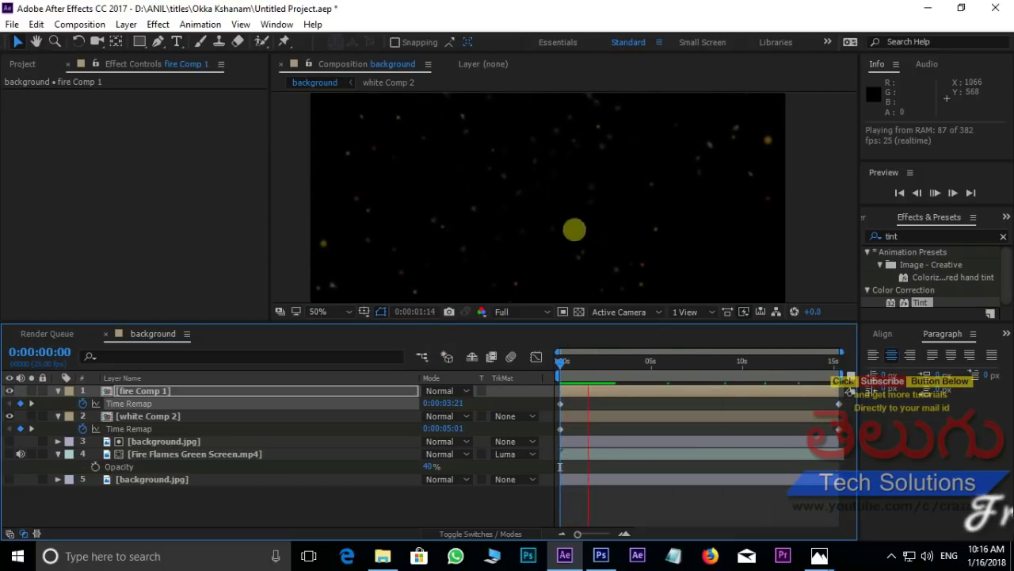
- Show white Comp 2, Fire Flames Green Screen.mp4 and background.jpg, then return to the first frame
left_click(158, 428)
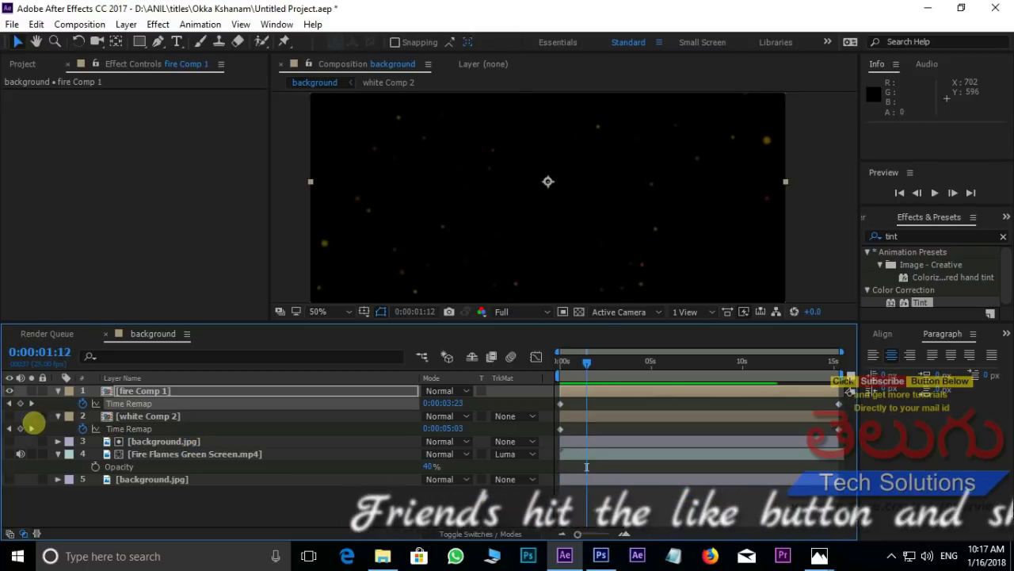
left_click(10, 416)
left_click(10, 453)
left_click(10, 479)
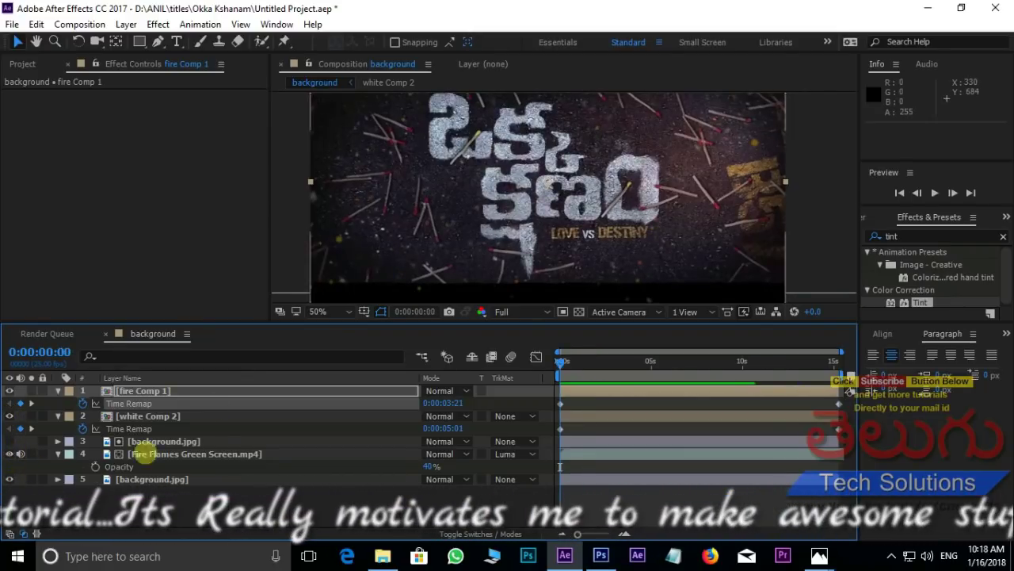
scroll(605, 210, "down", 2)
key("Home")
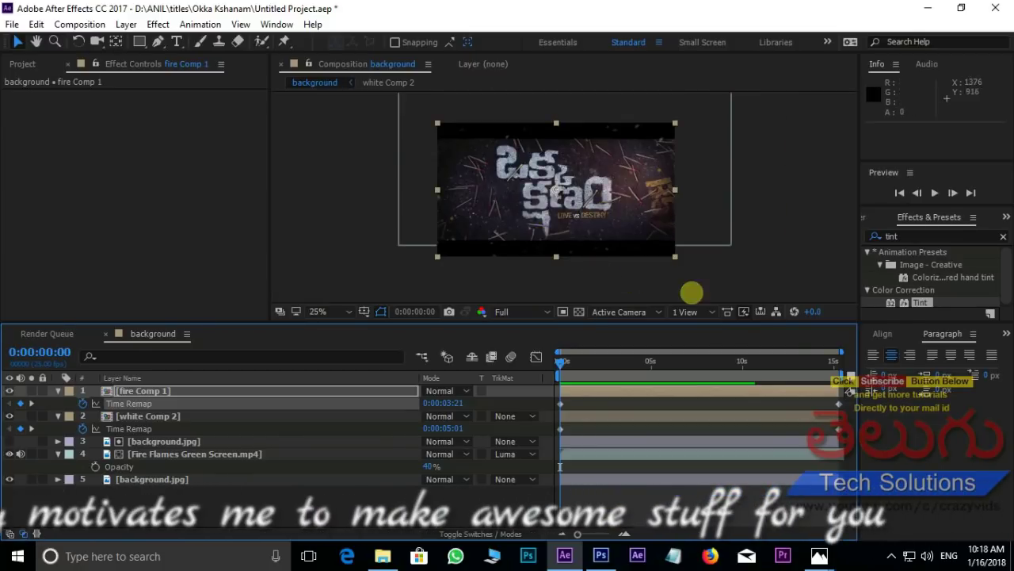
scroll(578, 247, "up", 2)
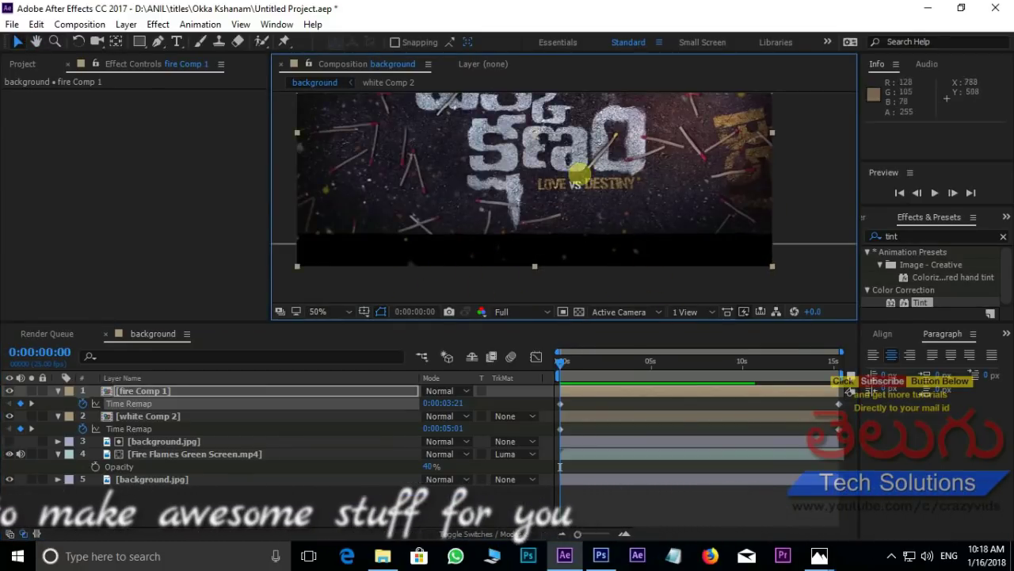
scroll(610, 171, "down", 2)
scroll(609, 172, "down", 2)
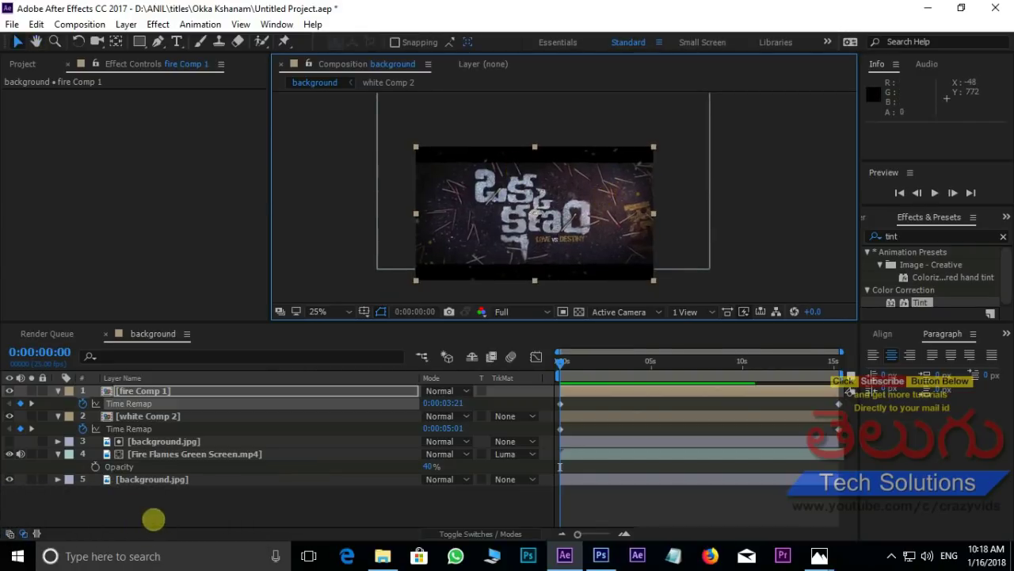
- Add a new black solid layer, Black Solid 1
right_click(194, 505)
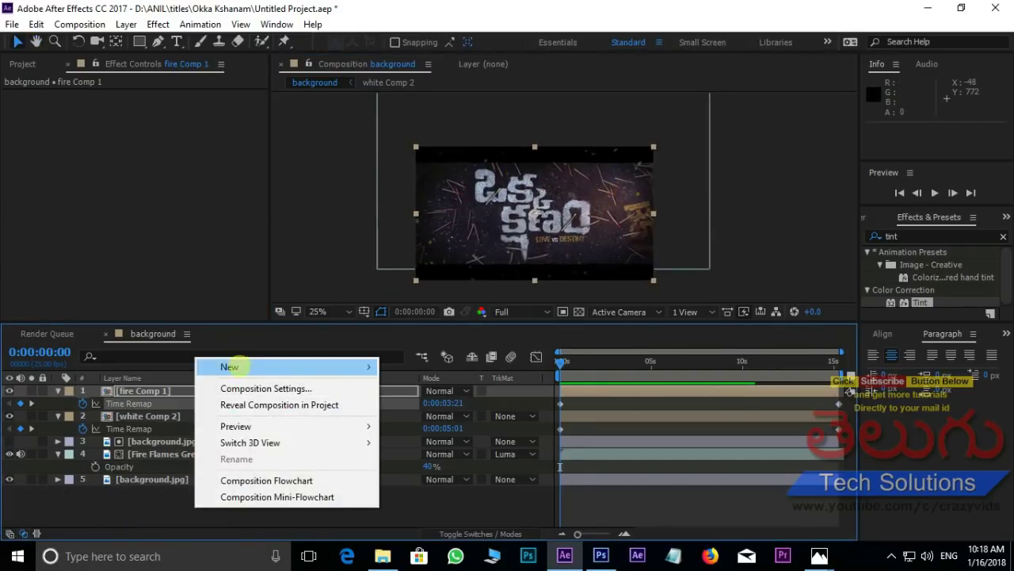
mouse_move(218, 364)
left_click(414, 404)
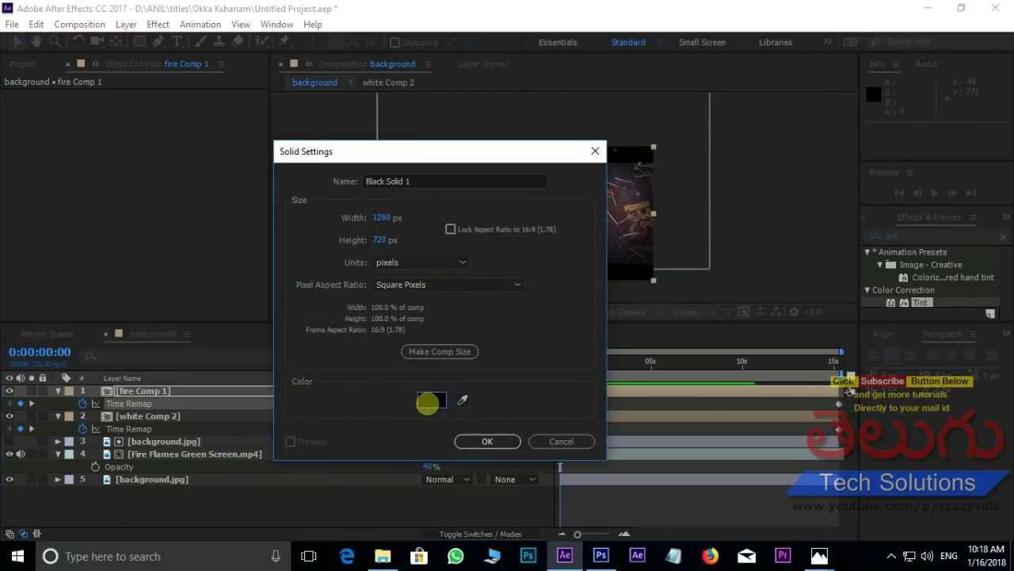
left_click(432, 400)
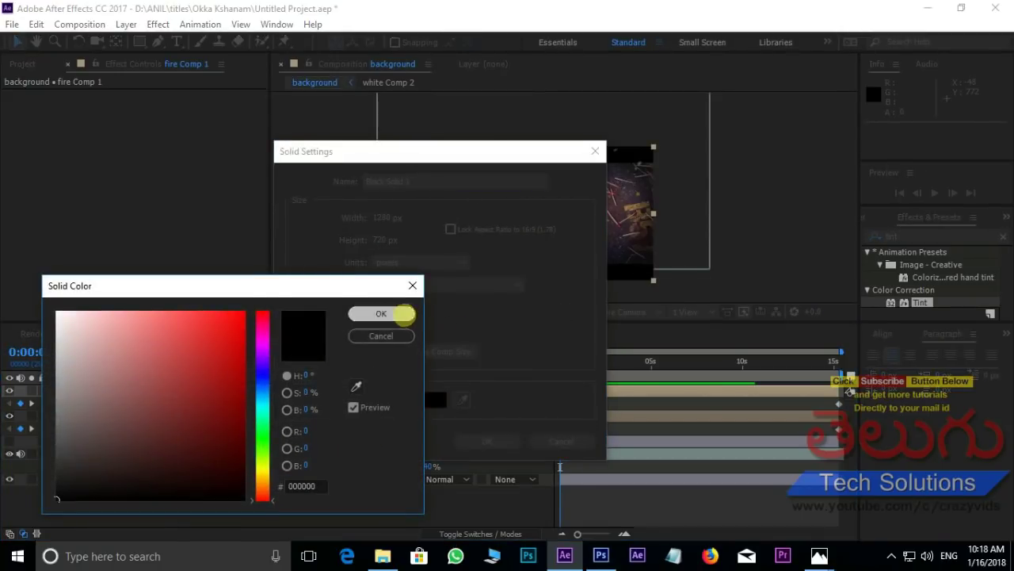
left_click(376, 313)
left_click(483, 441)
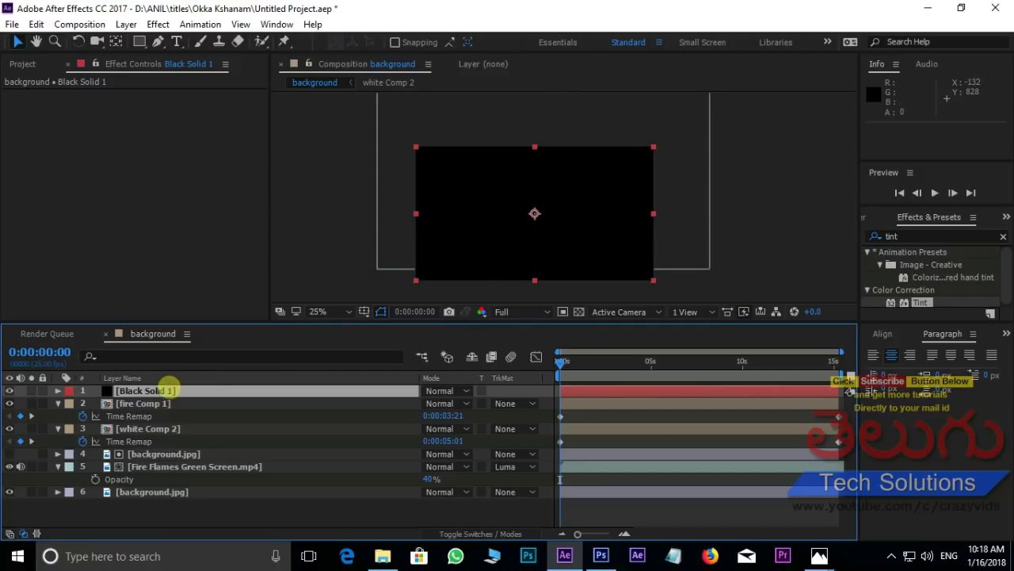
- Draw a wide rectangle mask on Black Solid 1 and invert it for letterbox bars
left_click(168, 390)
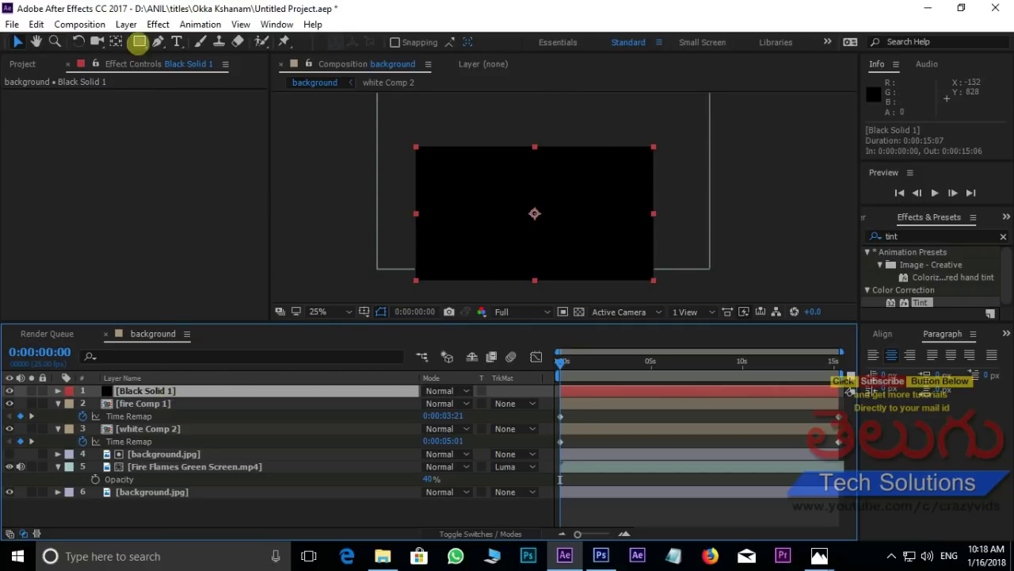
left_click(139, 41)
left_click(386, 171)
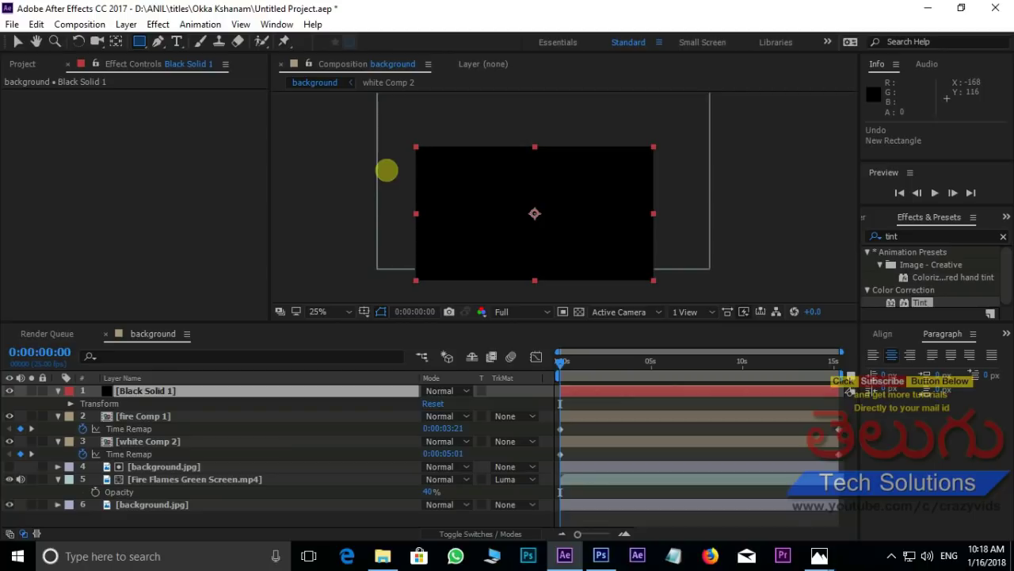
left_click_drag(396, 161, 668, 265)
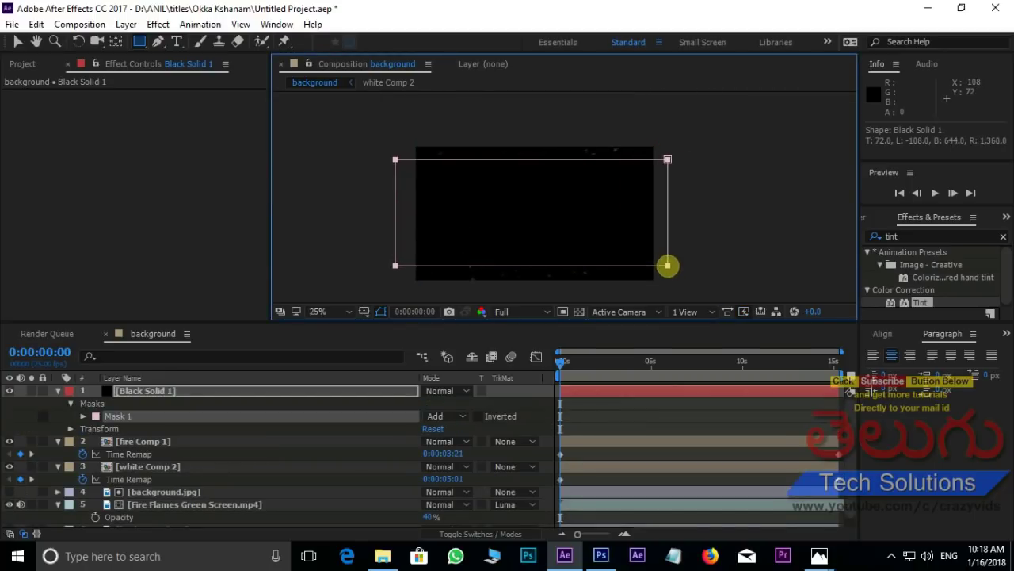
scroll(562, 194, "up", 1)
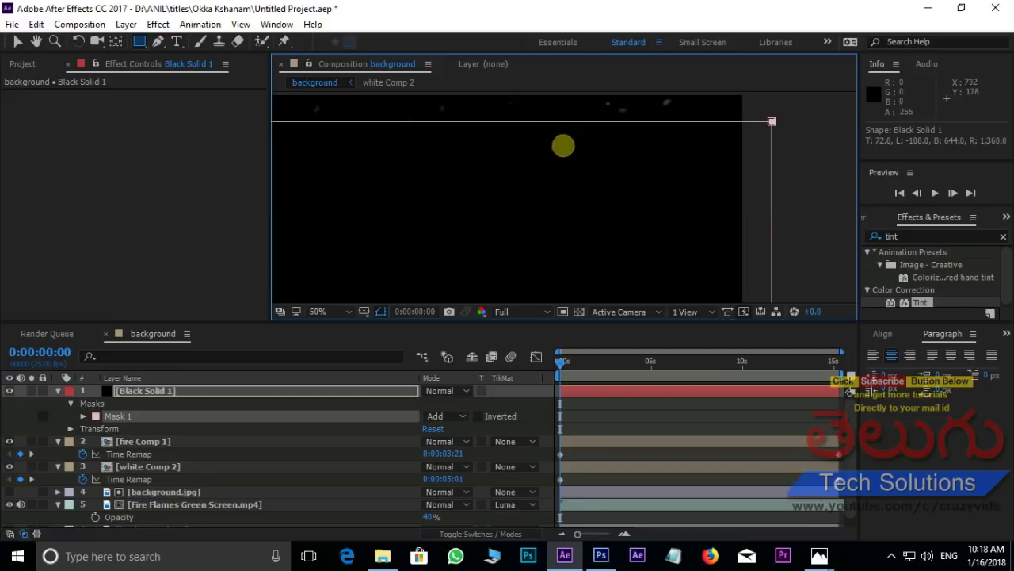
key("comma")
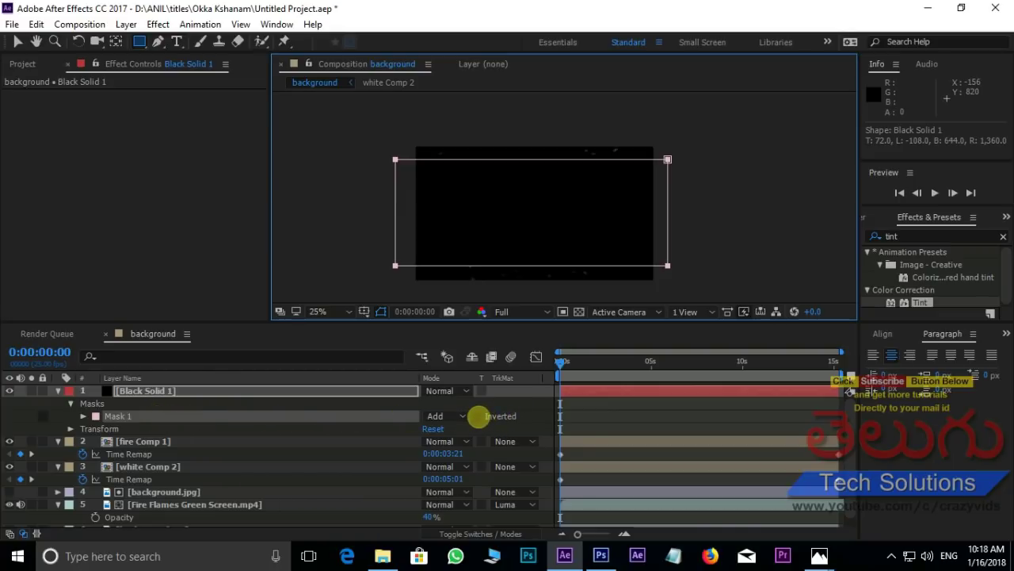
left_click(479, 416)
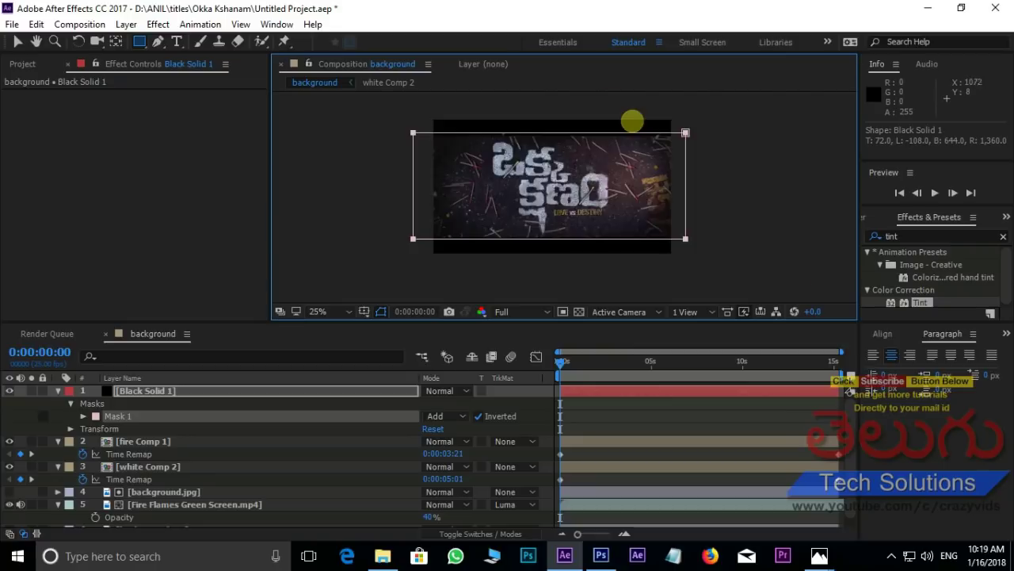
key("period")
scroll(660, 228, "down", 2)
scroll(660, 229, "up", 2)
key("comma")
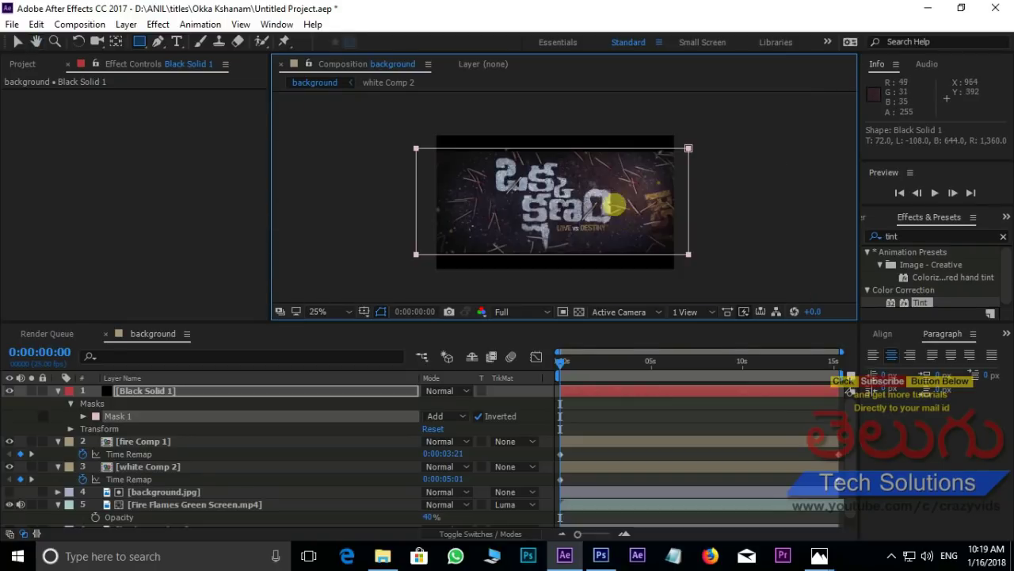
key("v")
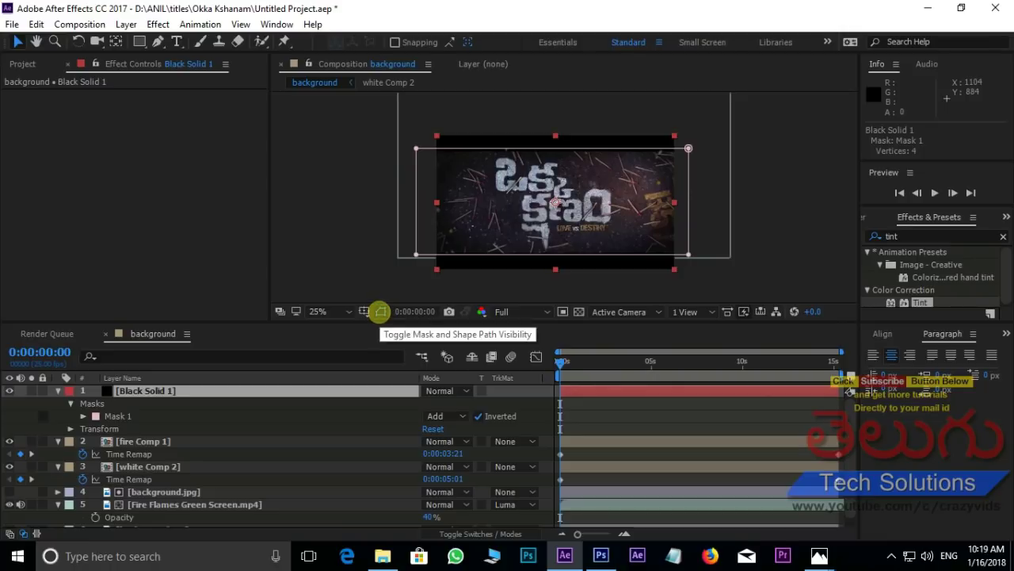
- Hide the mask outline, maximize the composition viewer, and play the letterboxed Okka Kshanam title
left_click(381, 310)
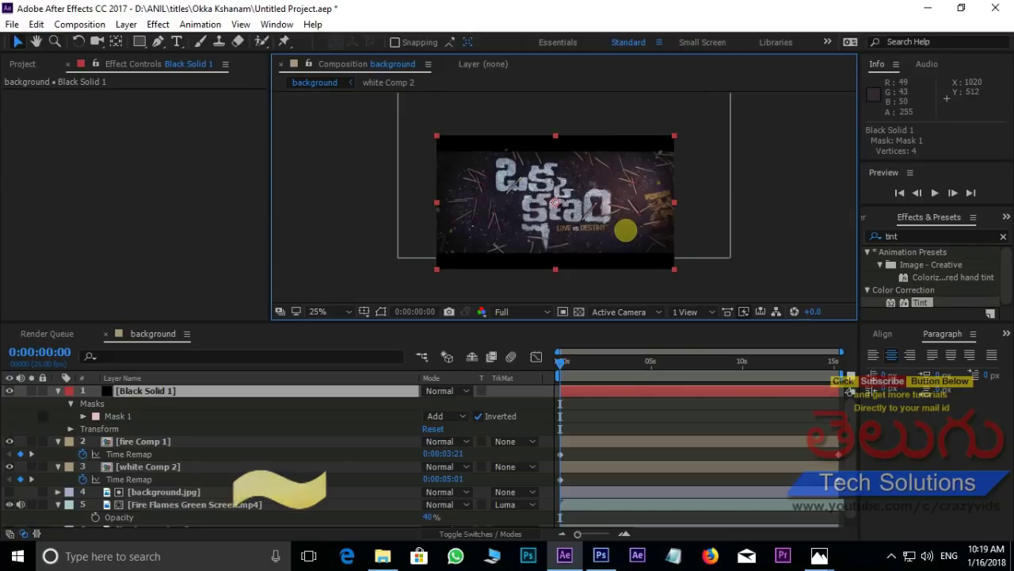
key("grave")
scroll(511, 443, "up", 4)
scroll(515, 428, "down", 4)
scroll(519, 420, "up", 4)
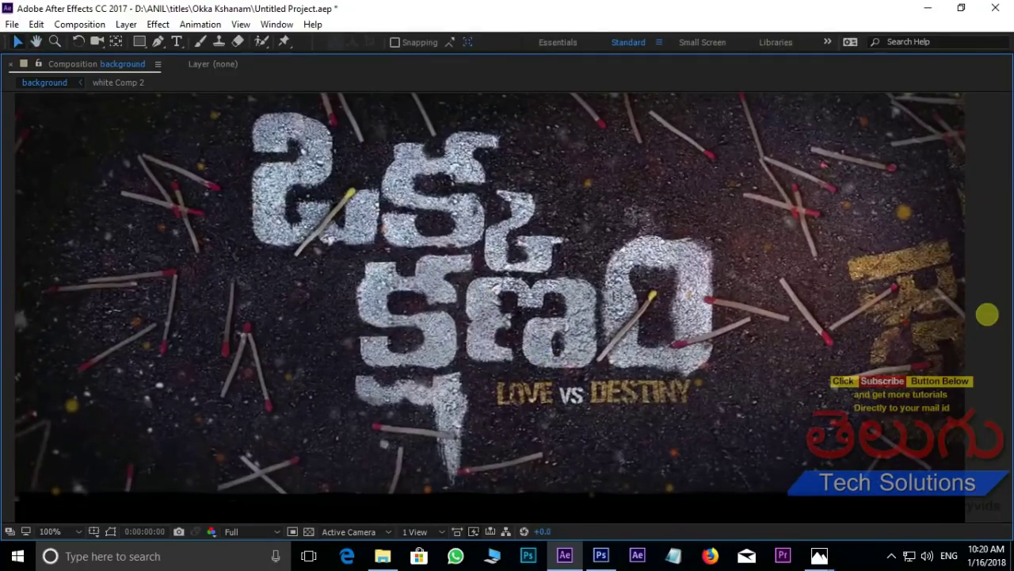
key("space")
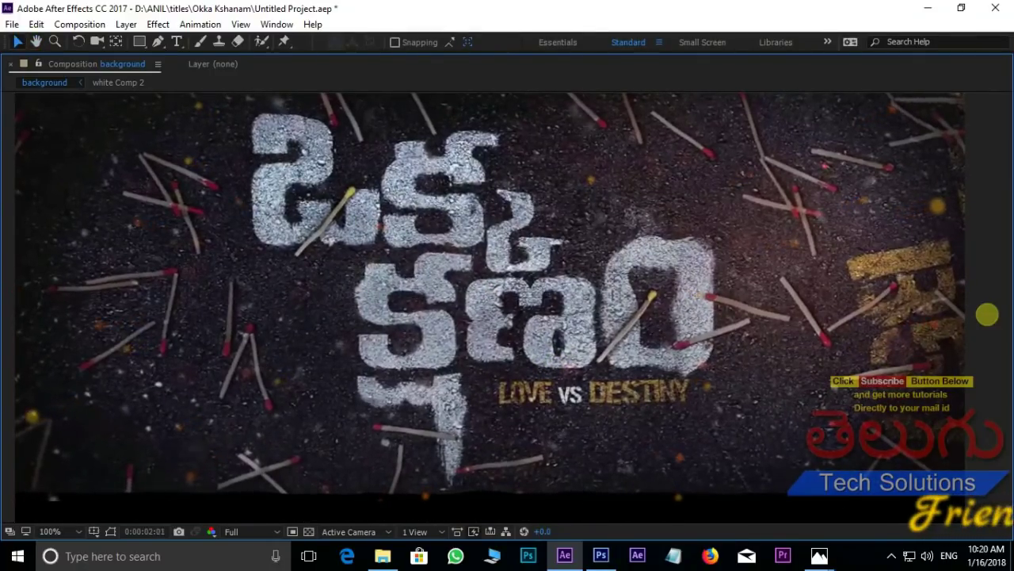